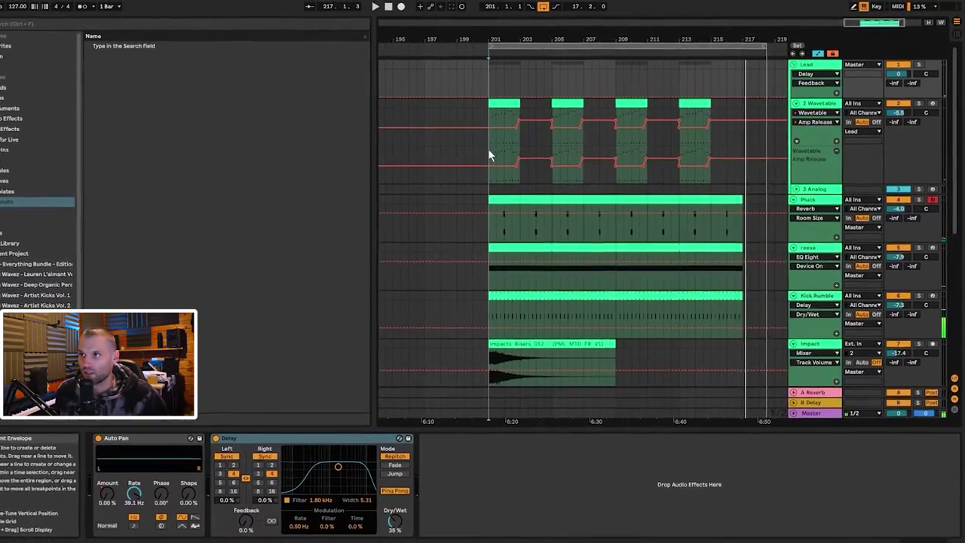
# Unfold the 3 Analog track and show its device chain.
pyautogui.click(484, 143)
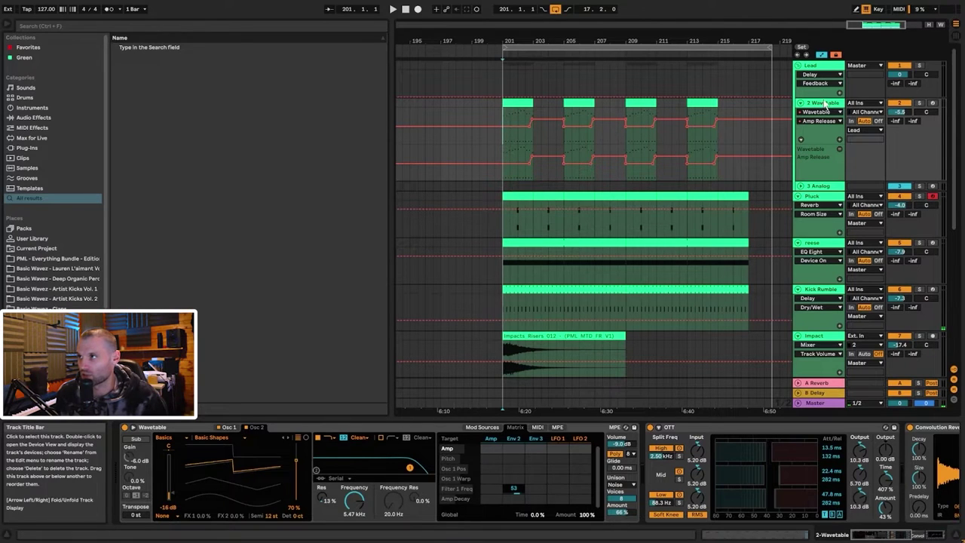
pyautogui.click(819, 187)
pyautogui.click(801, 185)
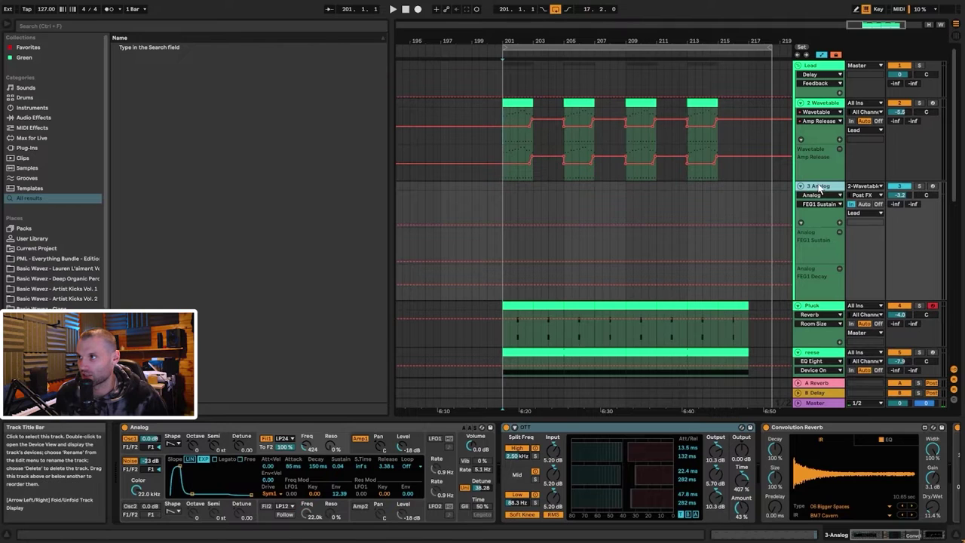
# Open the first MIDI clip on the 2 Wavetable track and enlarge the note editor to examine its notes.
pyautogui.doubleClick(528, 103)
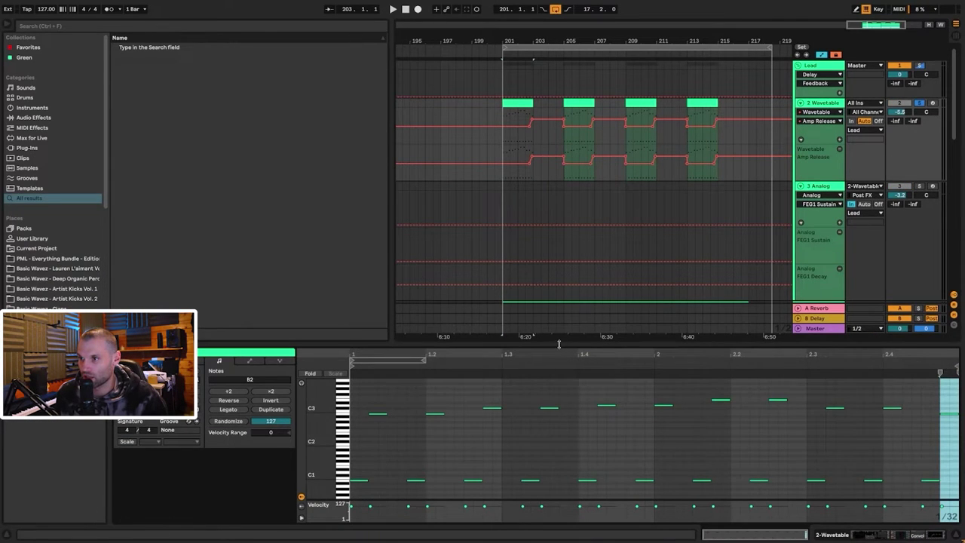
pyautogui.moveTo(560, 352); pyautogui.dragTo(560, 293)
pyautogui.moveTo(342, 384); pyautogui.dragTo(362, 443)
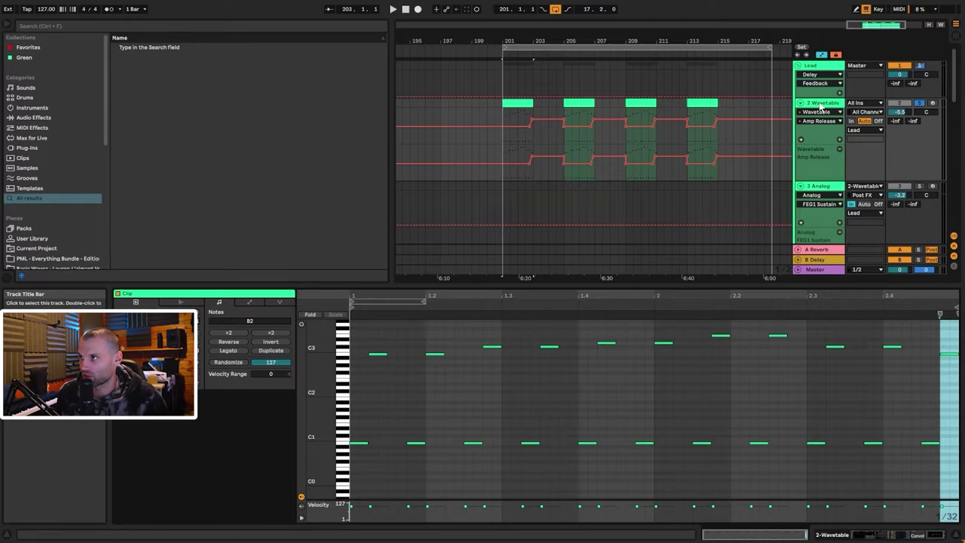
# Deactivate the EQ Eight, Convolution Reverb and OTT devices on the 2 Wavetable track.
pyautogui.doubleClick(820, 106)
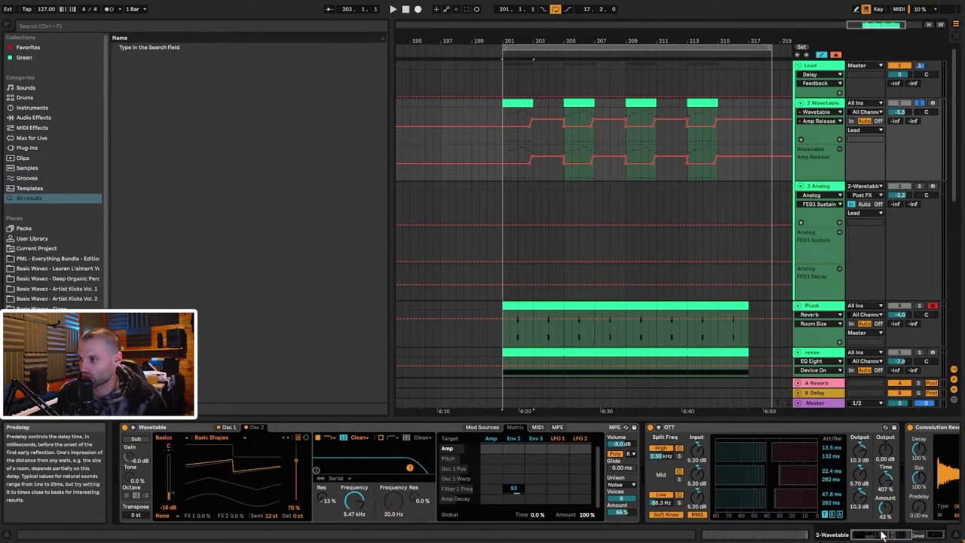
pyautogui.moveTo(883, 534); pyautogui.dragTo(909, 534)
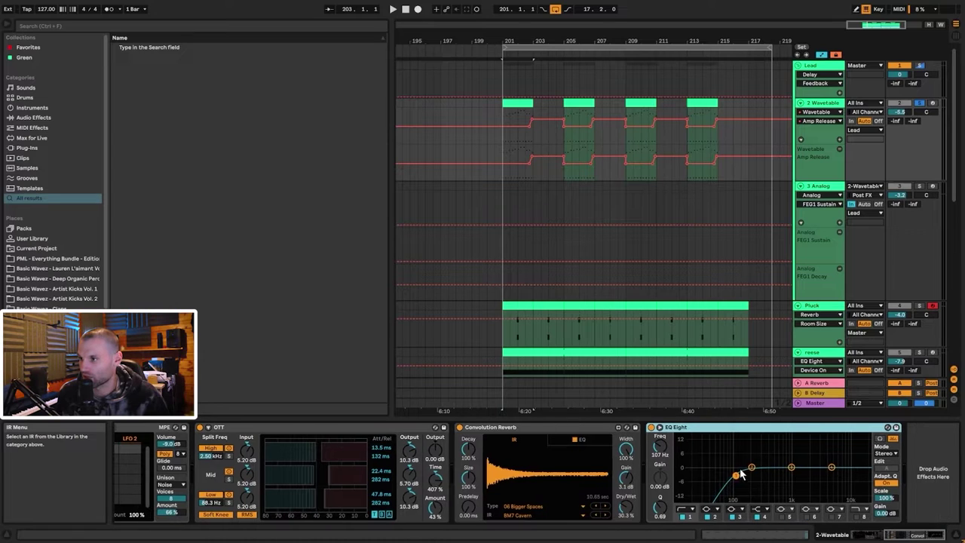
pyautogui.click(460, 427)
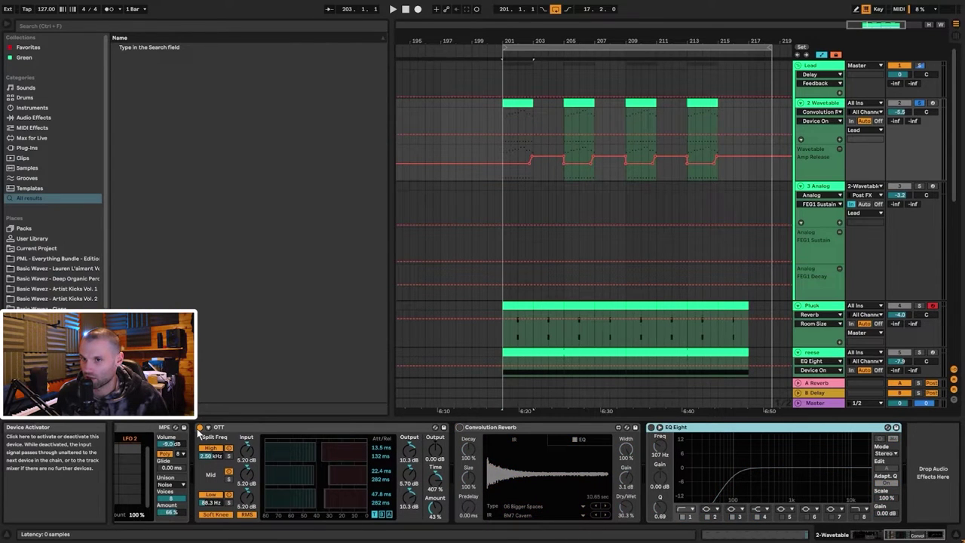
pyautogui.click(199, 427)
pyautogui.moveTo(901, 535); pyautogui.dragTo(876, 537)
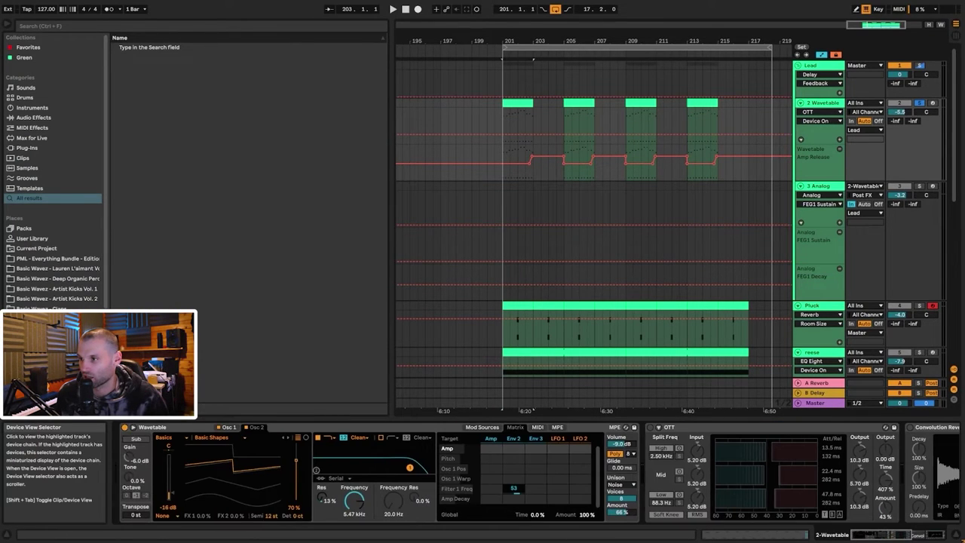
# Show Wavetable's Osc 1 settings and audition the lead from bar 201 without its effects.
pyautogui.click(344, 428)
pyautogui.click(228, 427)
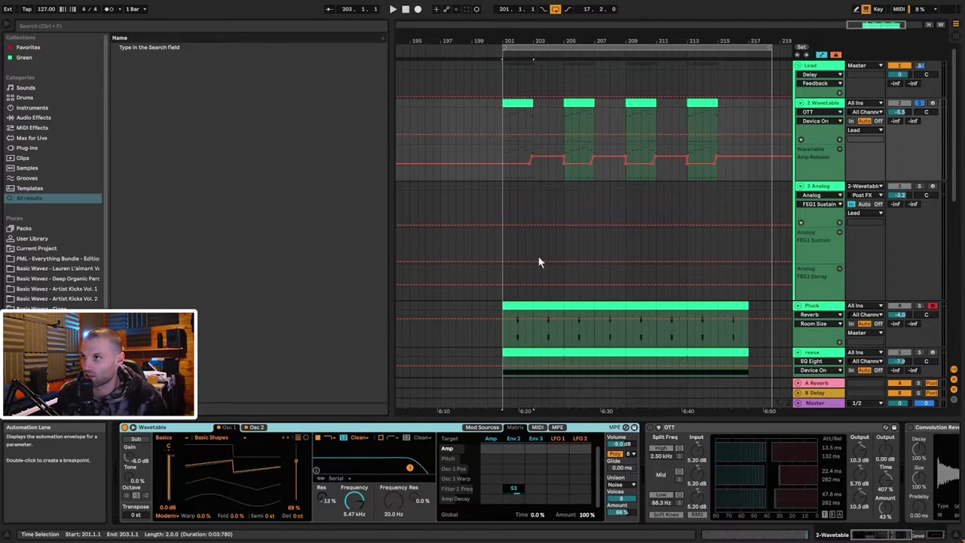
pyautogui.click(503, 116)
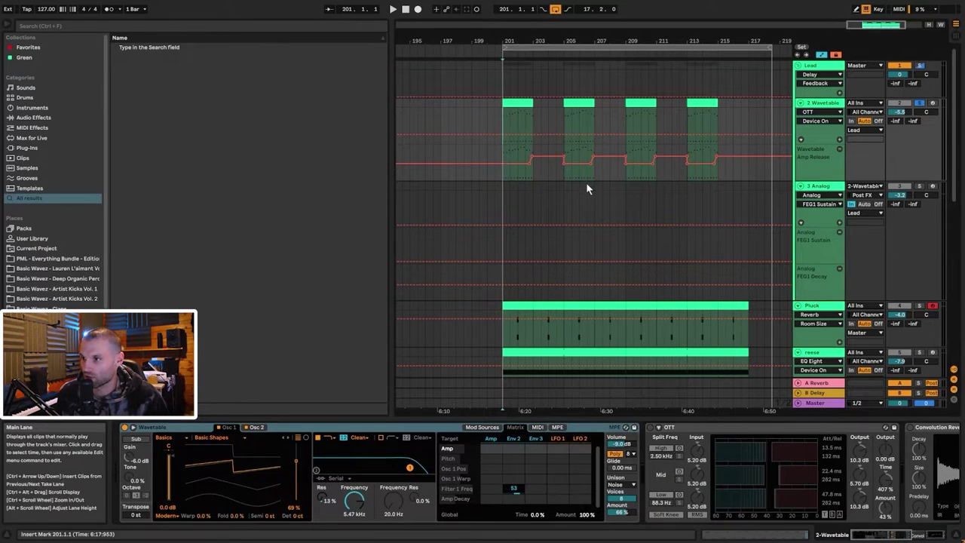
pyautogui.press('space')
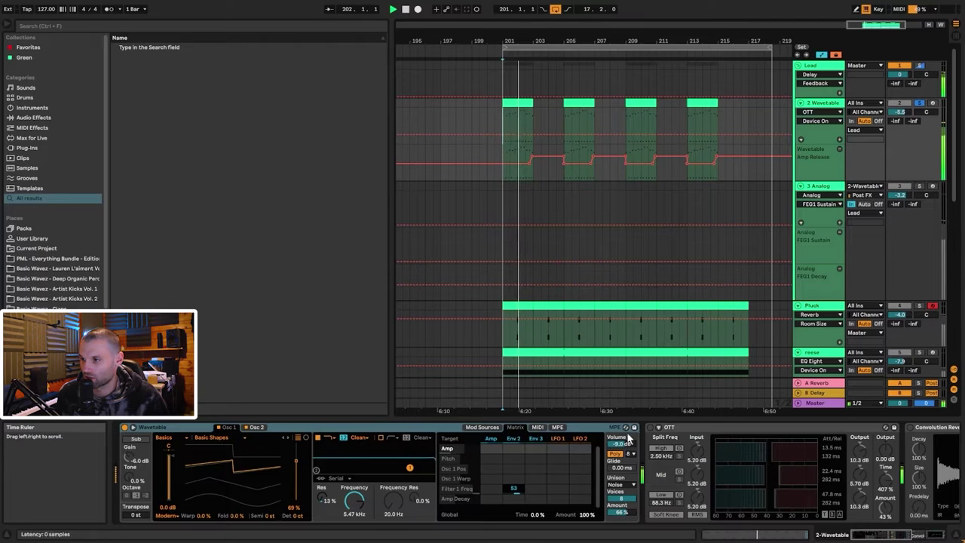
pyautogui.press('space')
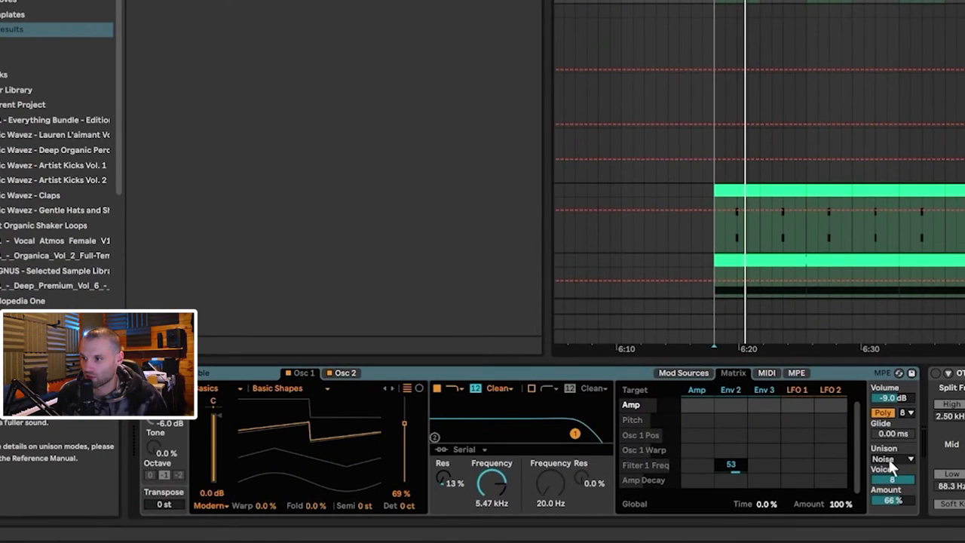
# Set Wavetable's unison mode to None and deactivate the Delay on the Lead group.
pyautogui.click(892, 460)
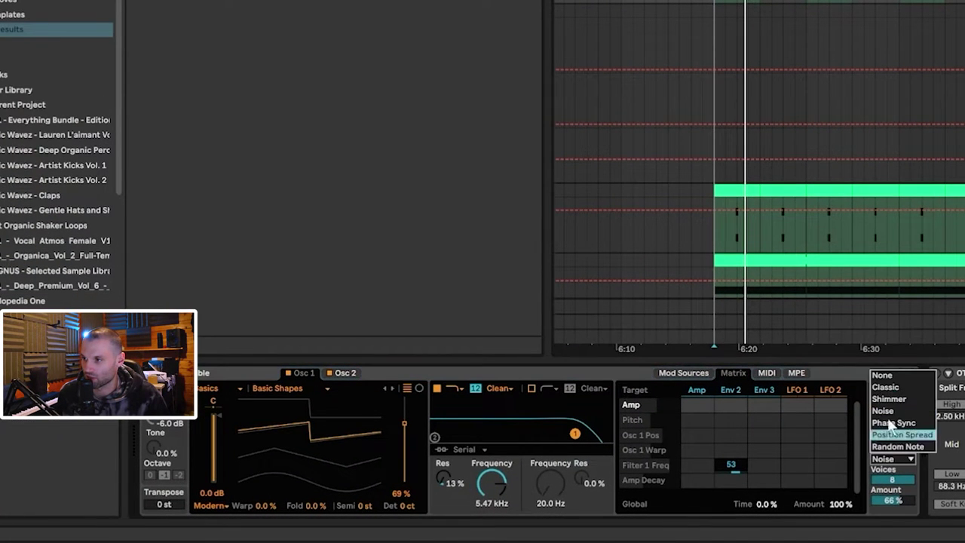
pyautogui.click(886, 375)
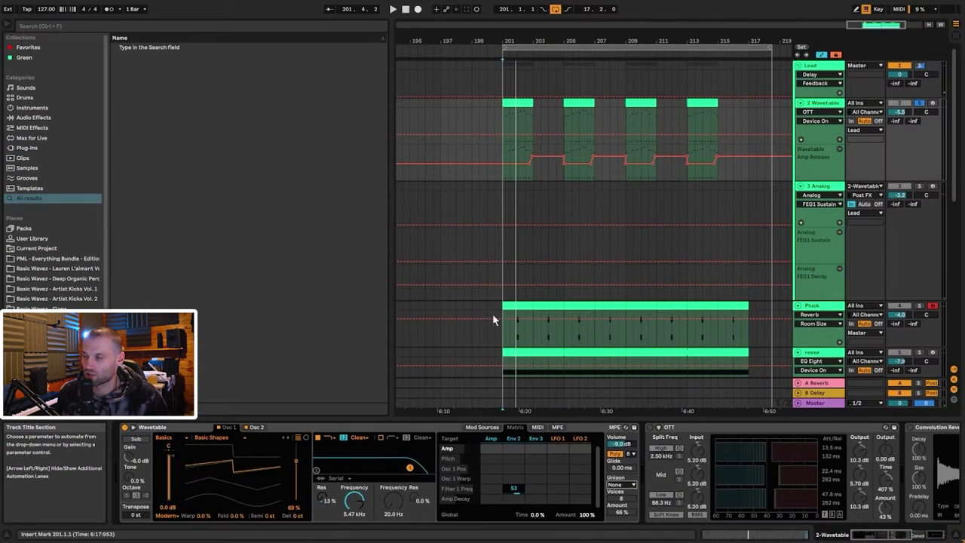
pyautogui.click(819, 67)
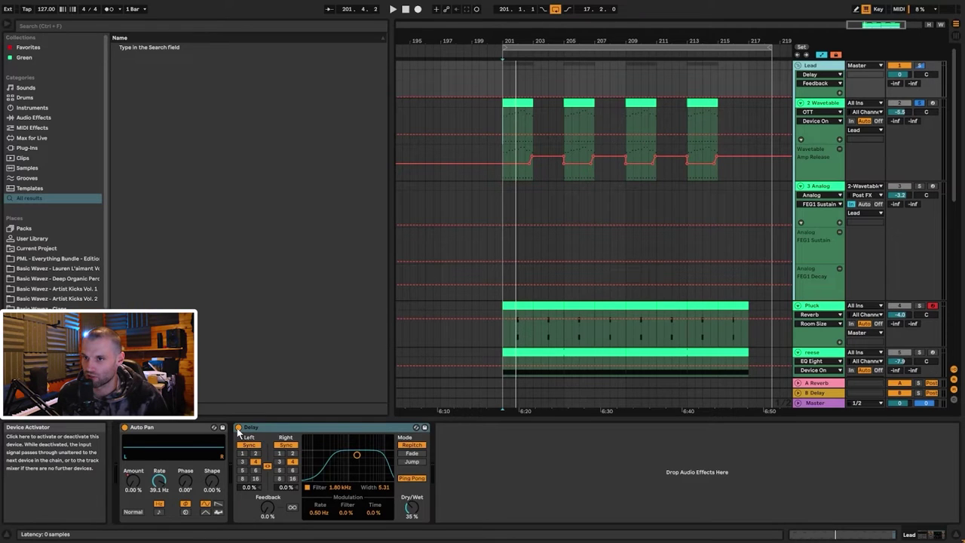
pyautogui.click(239, 428)
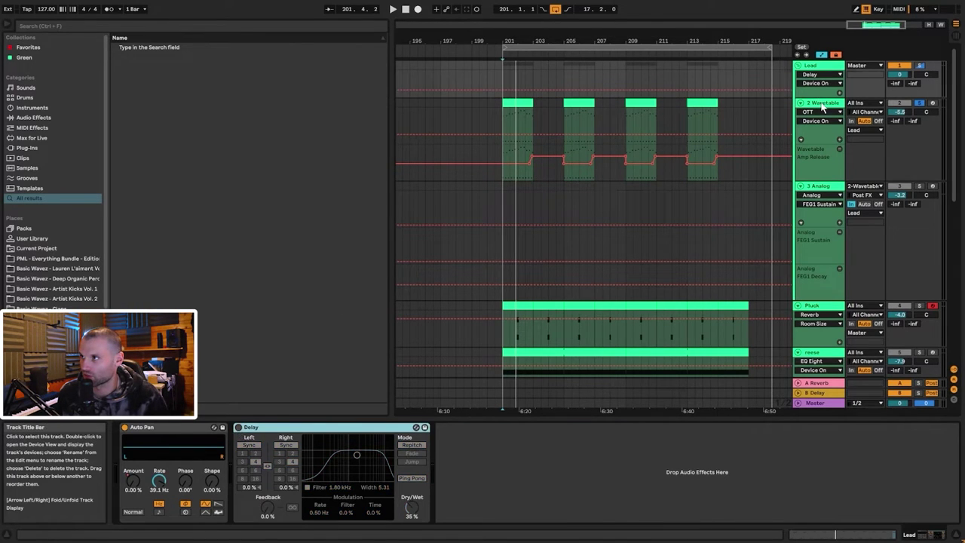
# Play the dry lead from bar 201 and compare Wavetable's Osc 1 and Osc 2 settings.
pyautogui.click(504, 120)
pyautogui.click(591, 352)
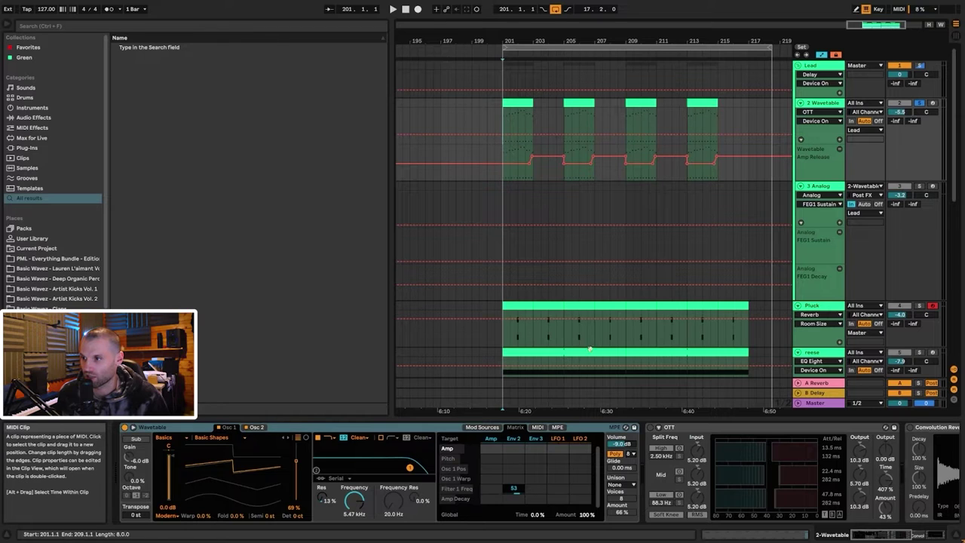
pyautogui.press('space')
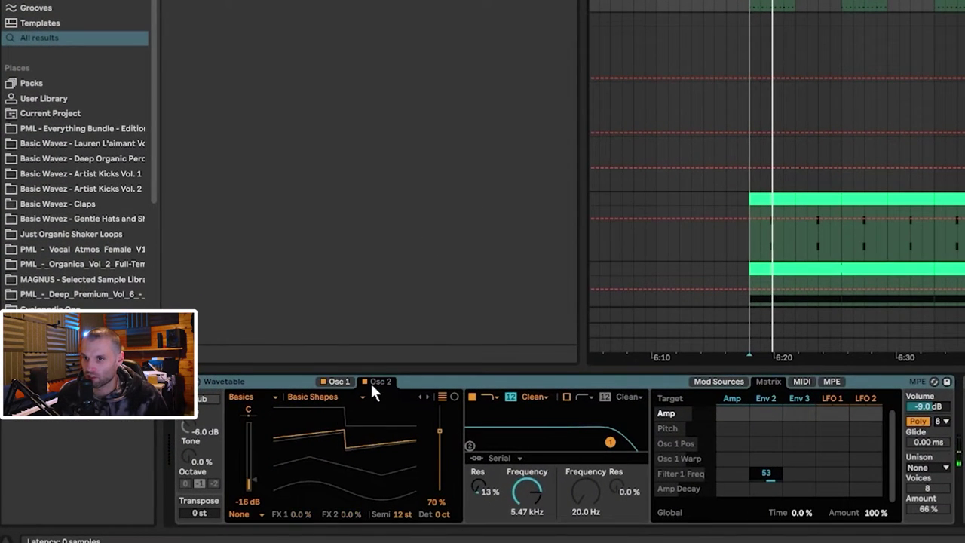
pyautogui.click(377, 382)
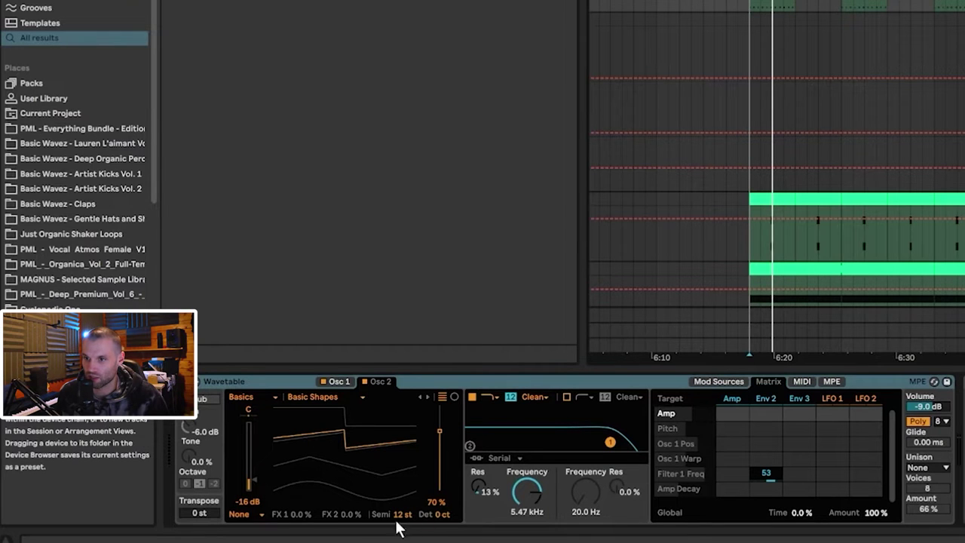
pyautogui.click(332, 382)
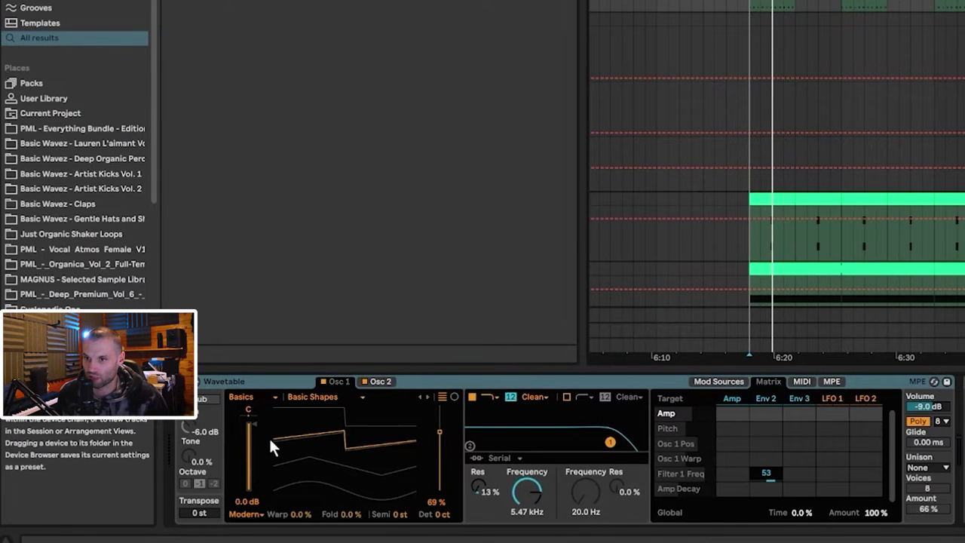
# Mute Osc 2's gain as a comparison and bring it back up to -14 dB.
pyautogui.click(377, 382)
pyautogui.click(251, 477)
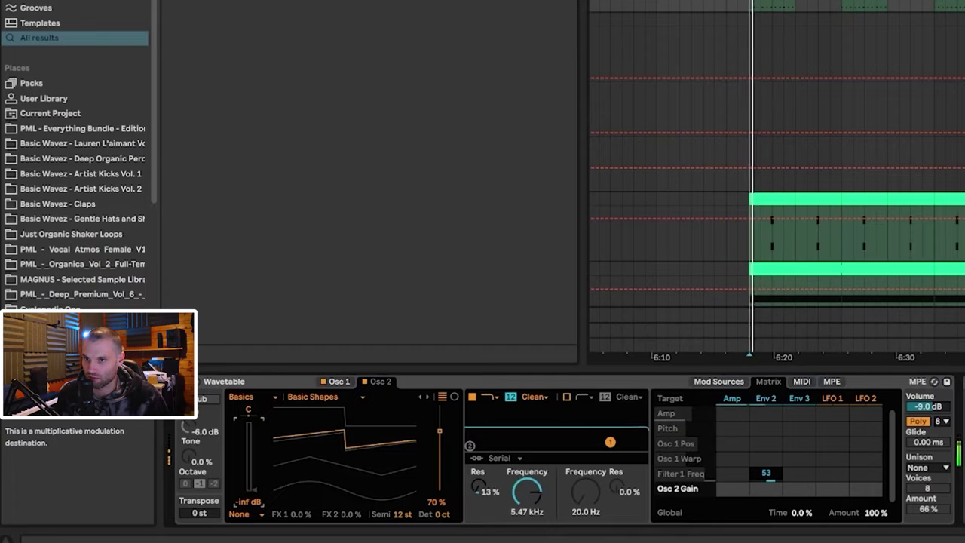
pyautogui.moveTo(250, 477); pyautogui.dragTo(250, 469)
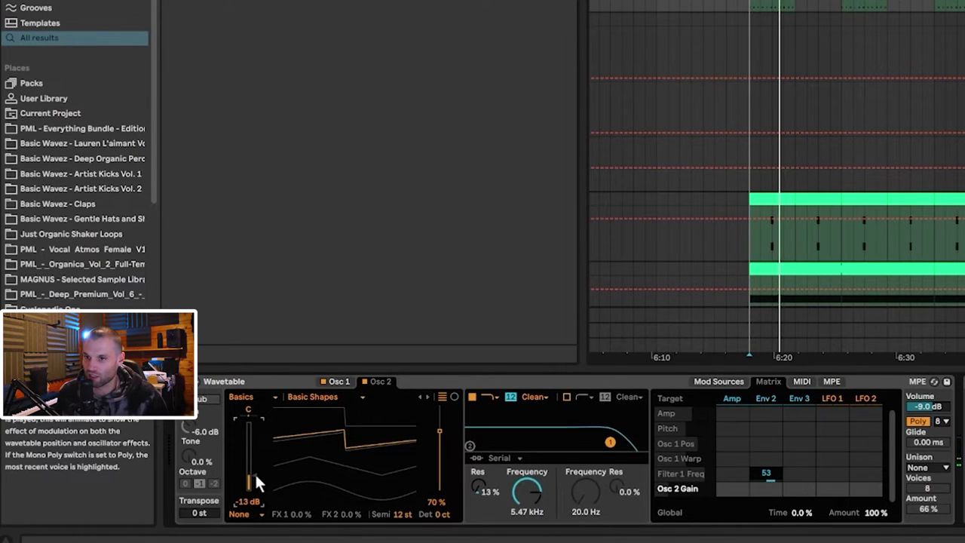
pyautogui.moveTo(253, 471)
pyautogui.mouseDown()
pyautogui.moveTo(253, 441)
pyautogui.moveTo(255, 472)
pyautogui.mouseUp()
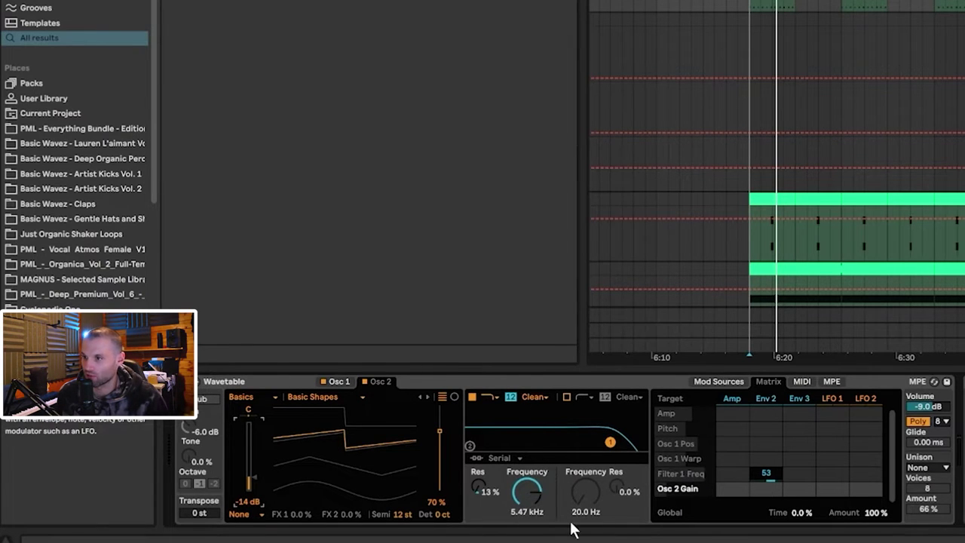
# Inspect Env 2's envelope and set its modulation of Filter 1 Freq to 55 in the matrix.
pyautogui.click(765, 399)
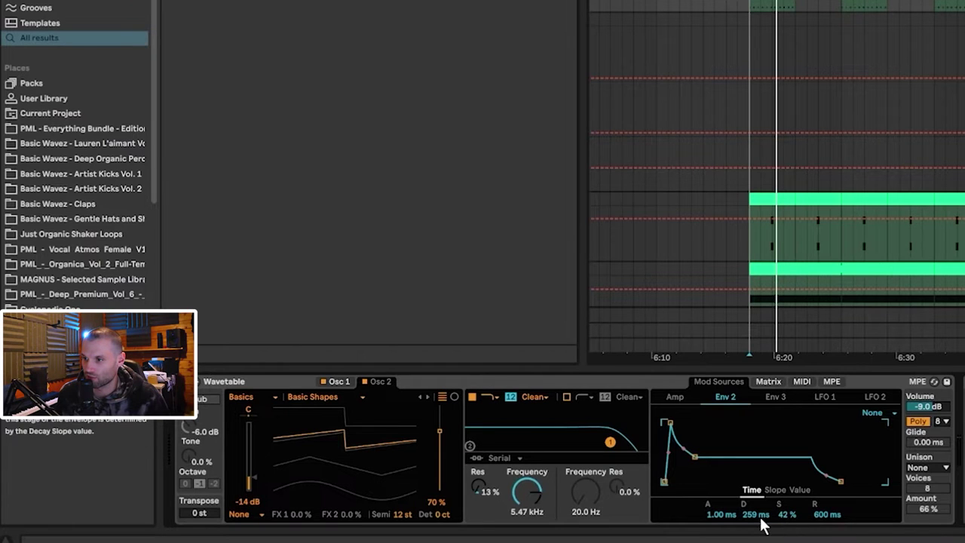
pyautogui.click(768, 380)
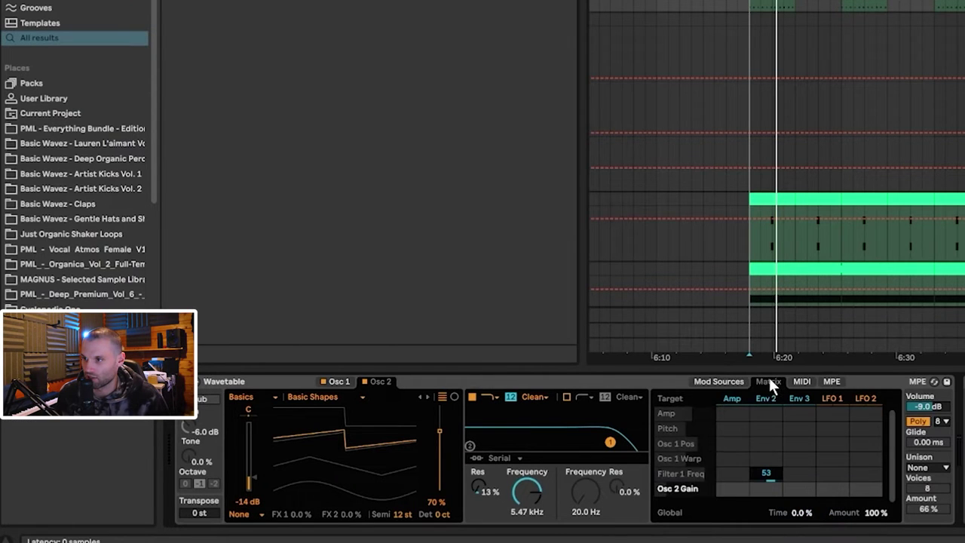
pyautogui.click(520, 493)
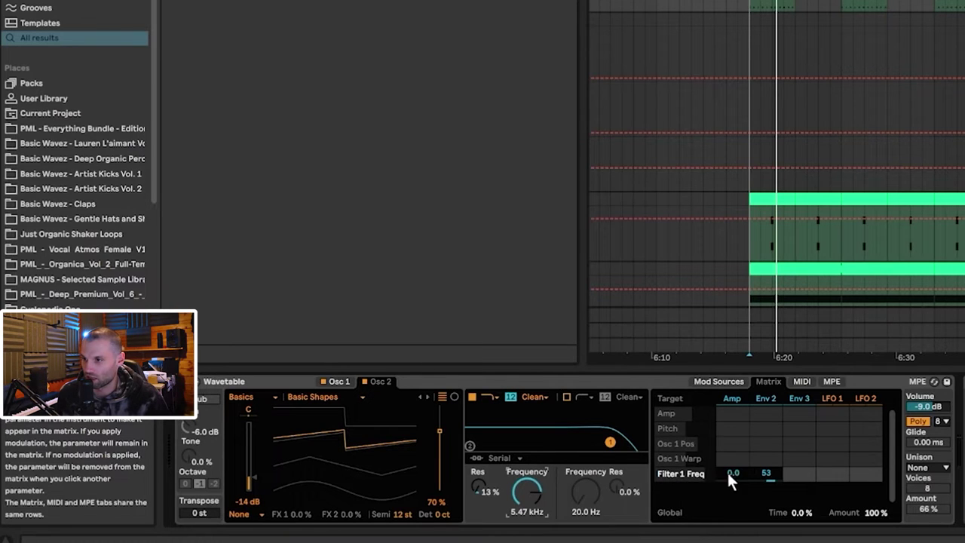
pyautogui.moveTo(766, 474)
pyautogui.mouseDown()
pyautogui.moveTo(765, 505)
pyautogui.moveTo(765, 465)
pyautogui.moveTo(773, 490)
pyautogui.mouseUp()
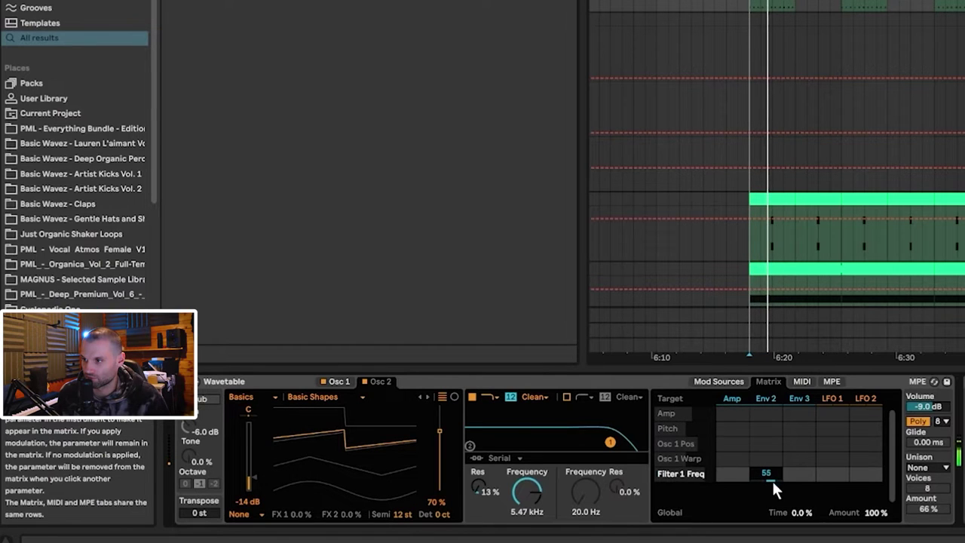
# Set Wavetable's unison mode to Noise.
pyautogui.click(928, 467)
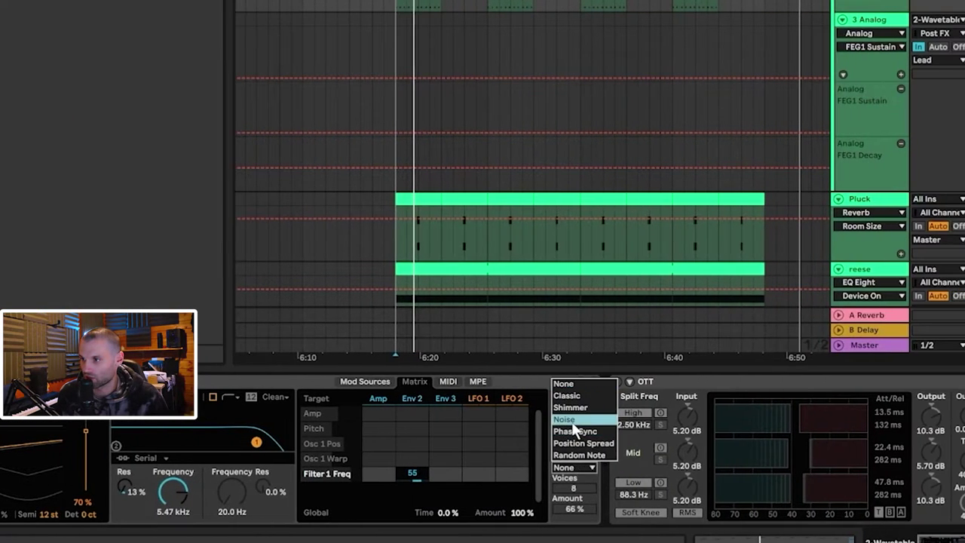
pyautogui.click(573, 422)
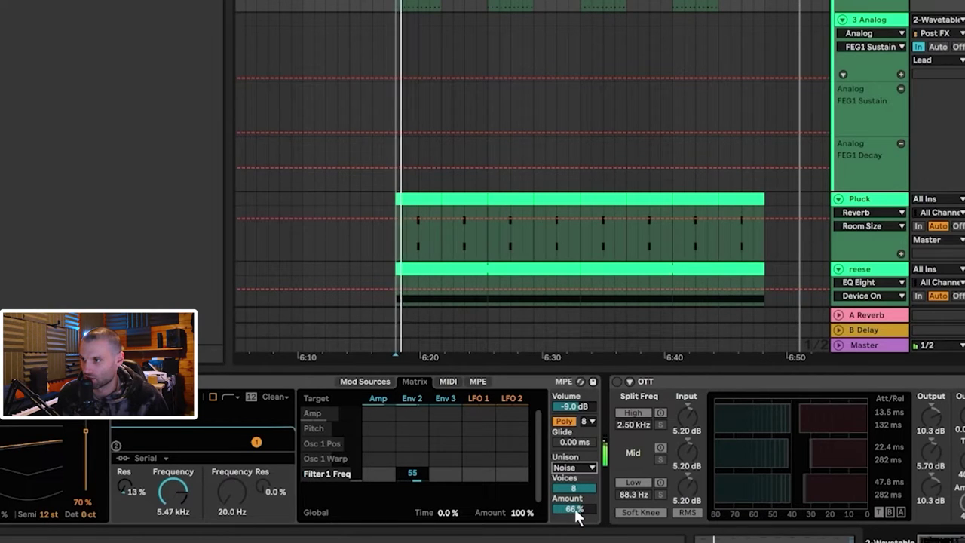
pyautogui.click(441, 448)
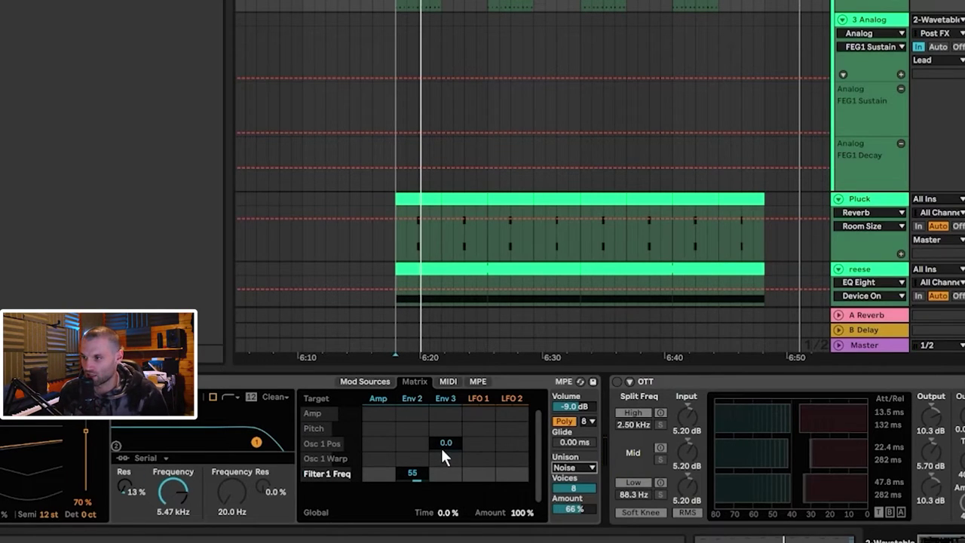
# Reactivate the OTT on the 2 Wavetable track and compare the lead with and without it during playback.
pyautogui.hscroll(3, 483, 452)
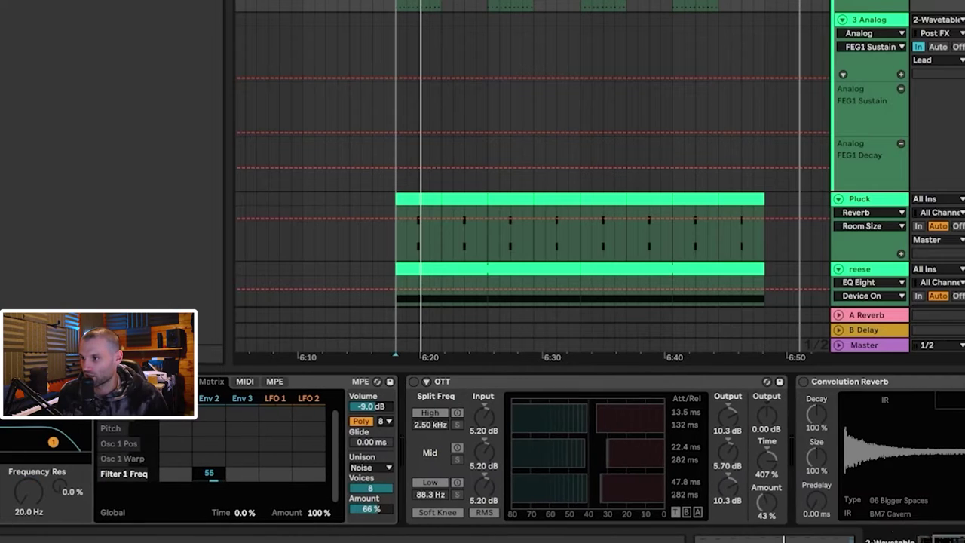
pyautogui.click(413, 382)
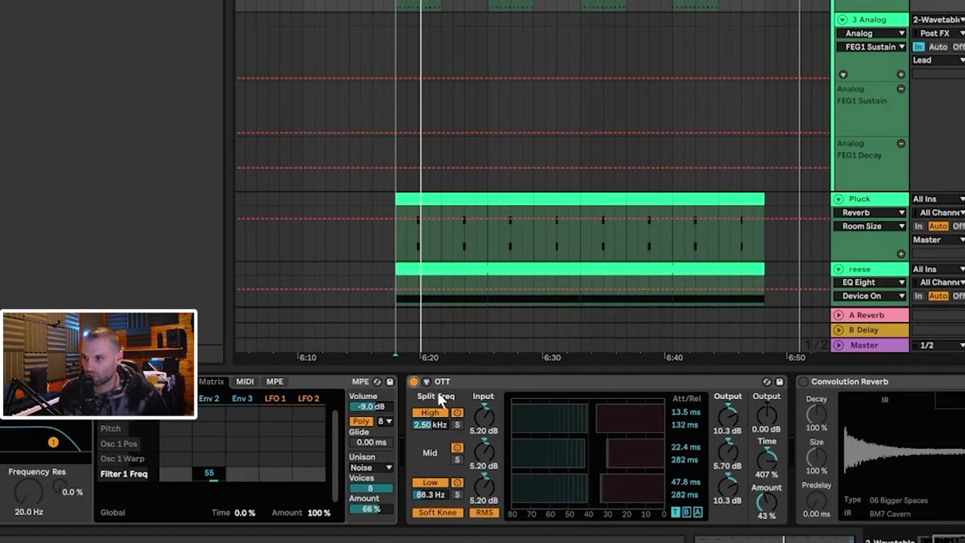
pyautogui.press('space')
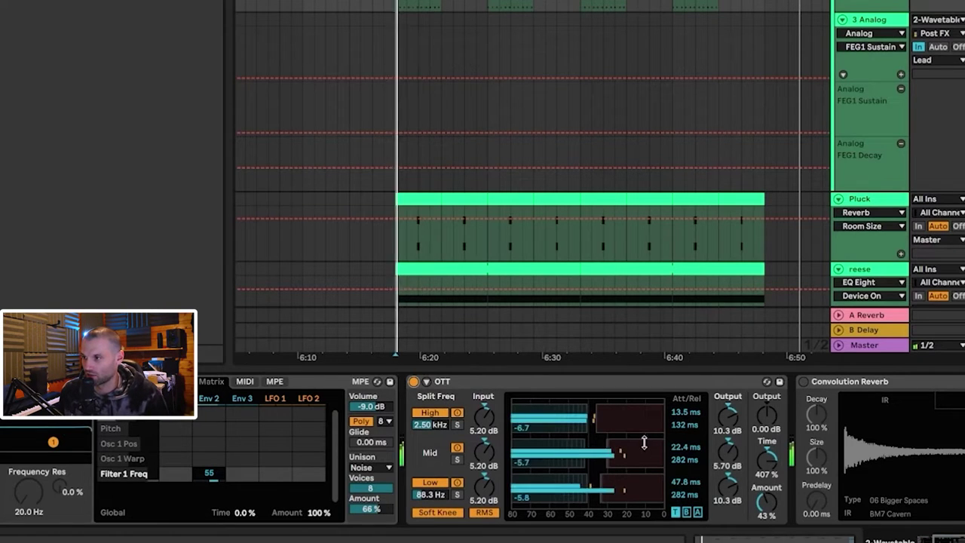
pyautogui.click(413, 381)
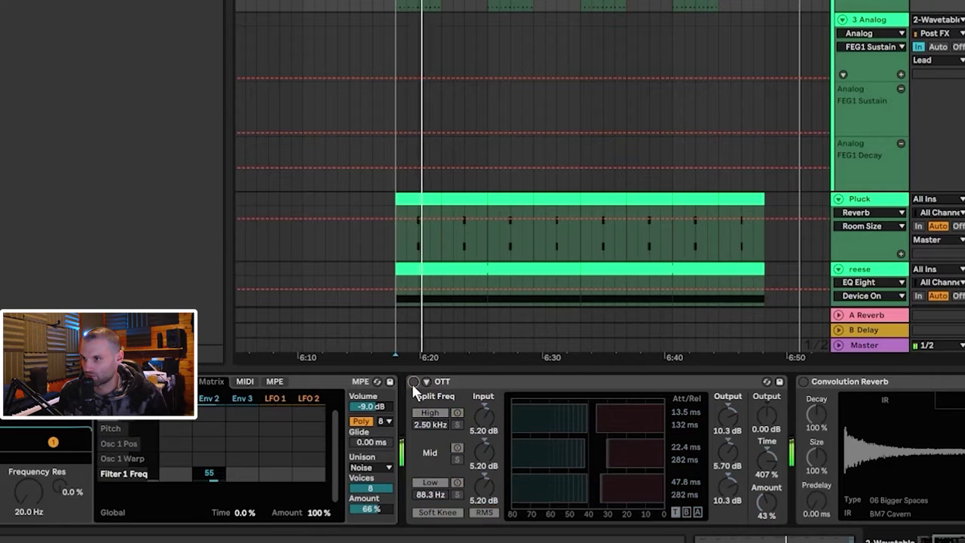
pyautogui.click(413, 381)
pyautogui.press('space')
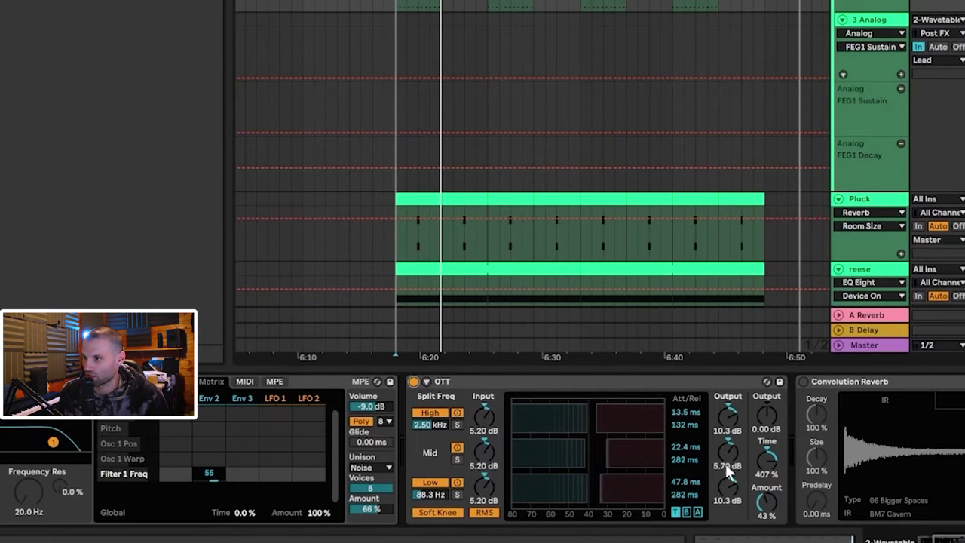
# Audition the OTT with Amount and Time at 100%, and return them to 43% and 407%.
pyautogui.moveTo(766, 503); pyautogui.dragTo(766, 490)
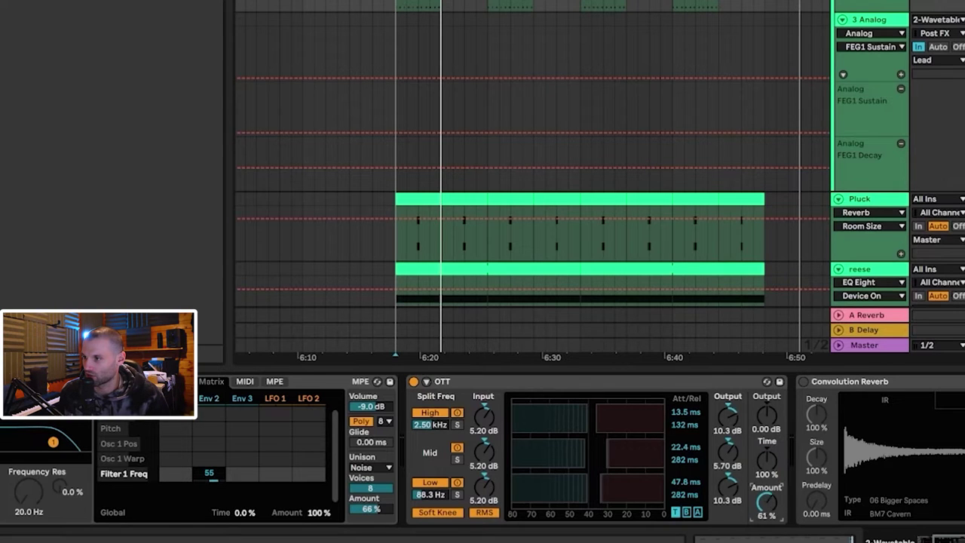
pyautogui.press('space')
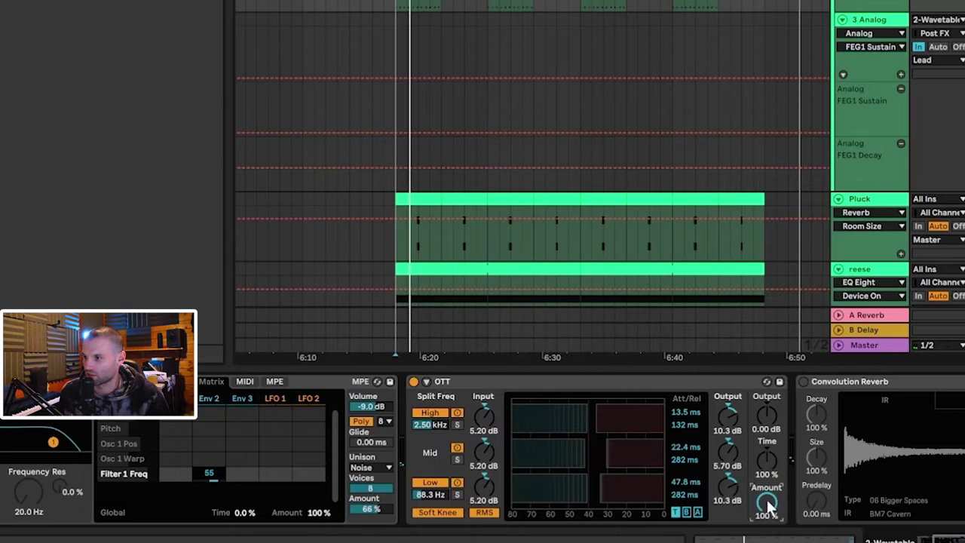
pyautogui.moveTo(768, 505); pyautogui.dragTo(768, 528)
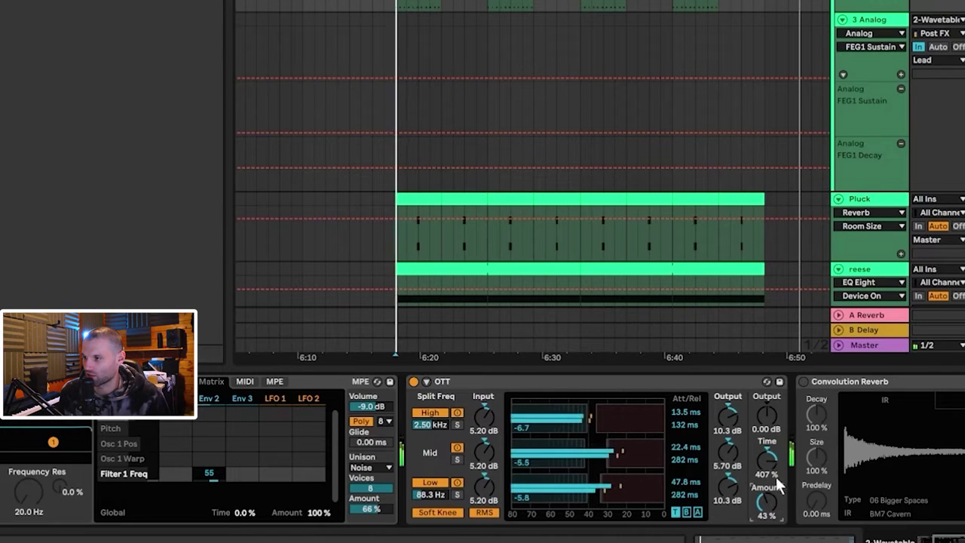
# Activate the Convolution Reverb, set its EQ's low band to 424 Hz at -18 dB, and listen to the result.
pyautogui.hscroll(5, 773, 479)
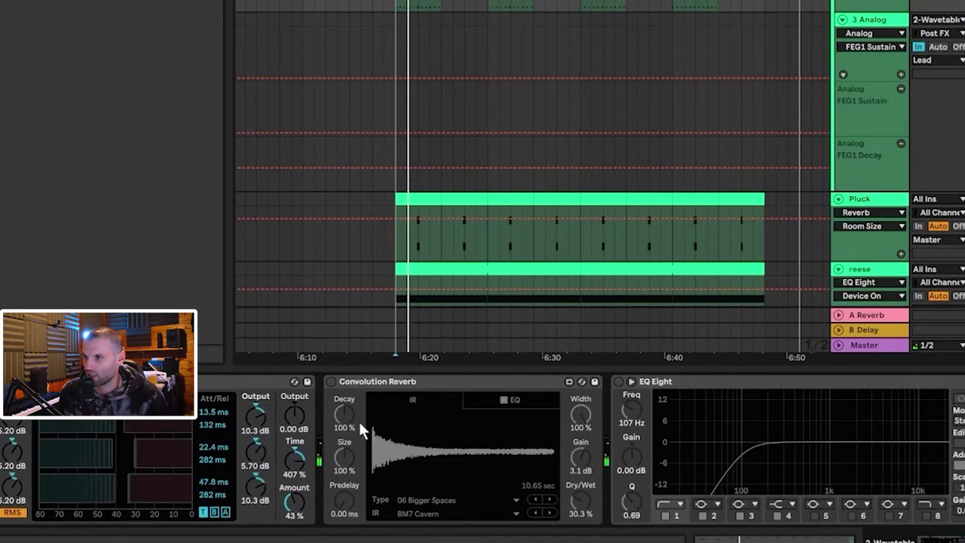
pyautogui.click(331, 380)
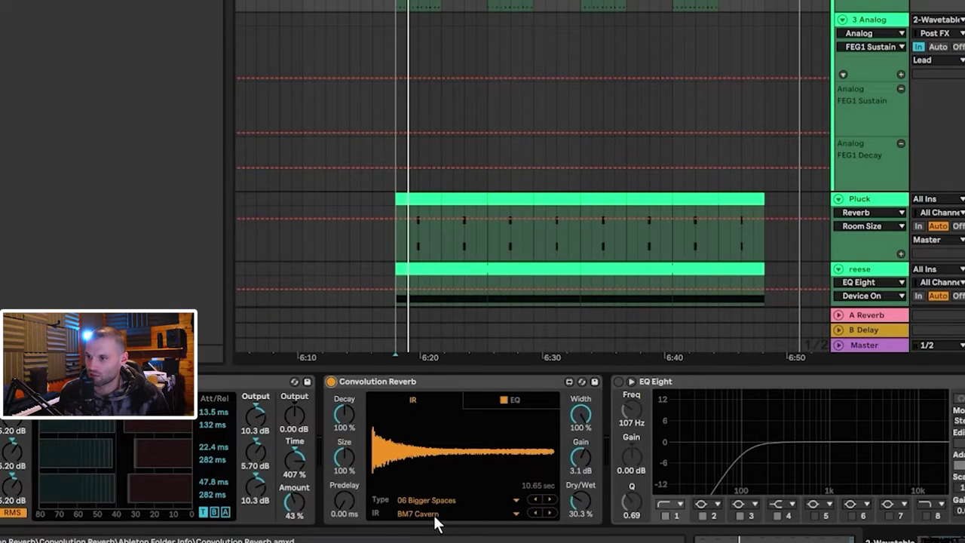
pyautogui.click(519, 399)
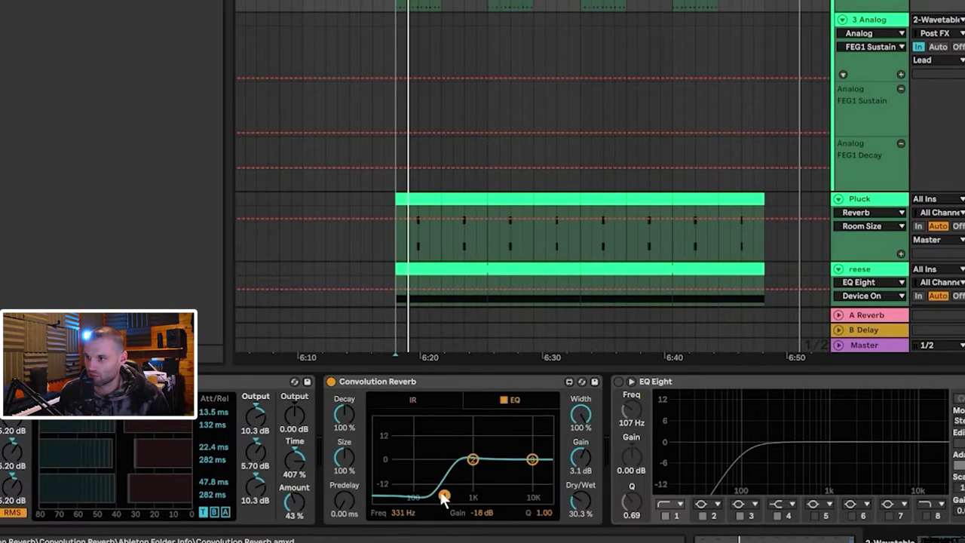
pyautogui.moveTo(444, 496)
pyautogui.mouseDown()
pyautogui.moveTo(420, 460)
pyautogui.moveTo(450, 495)
pyautogui.mouseUp()
pyautogui.press('space')
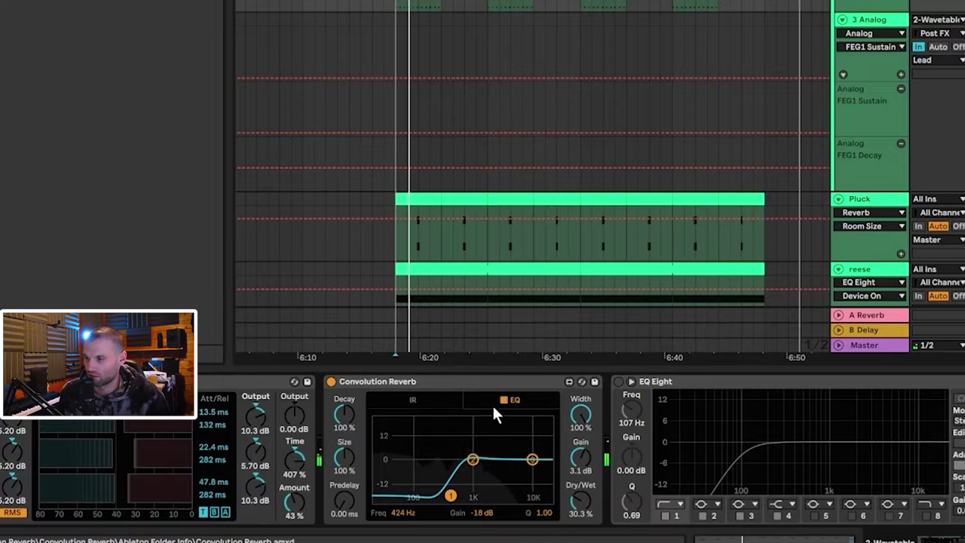
pyautogui.click(448, 400)
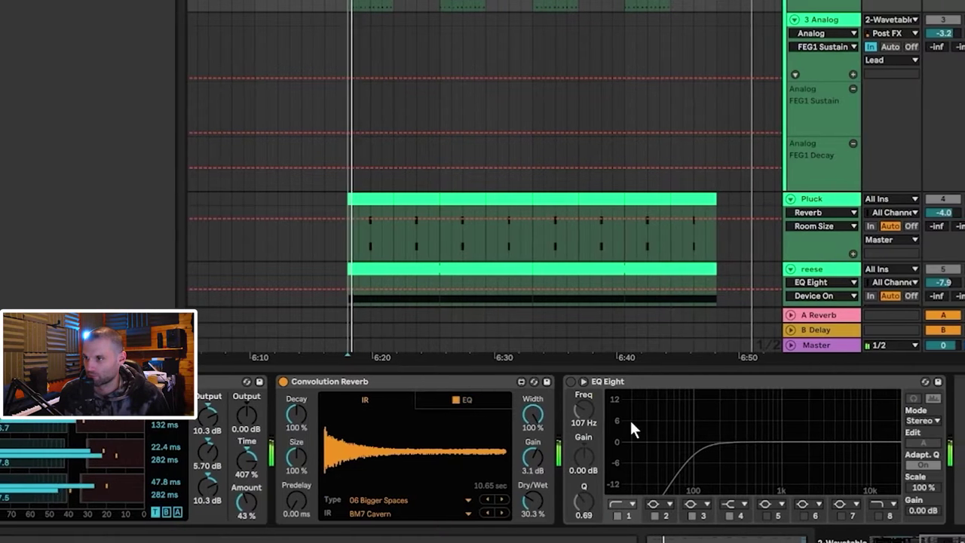
# Activate the EQ Eight after the Convolution Reverb on the 2 Wavetable track.
pyautogui.click(570, 381)
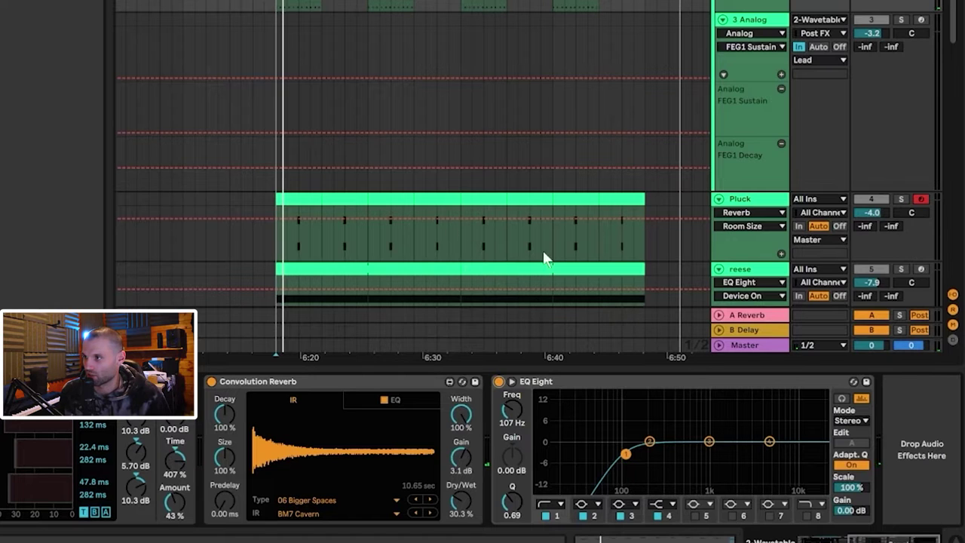
pyautogui.scroll(-1, 543, 259)
pyautogui.scroll(1, 516, 220)
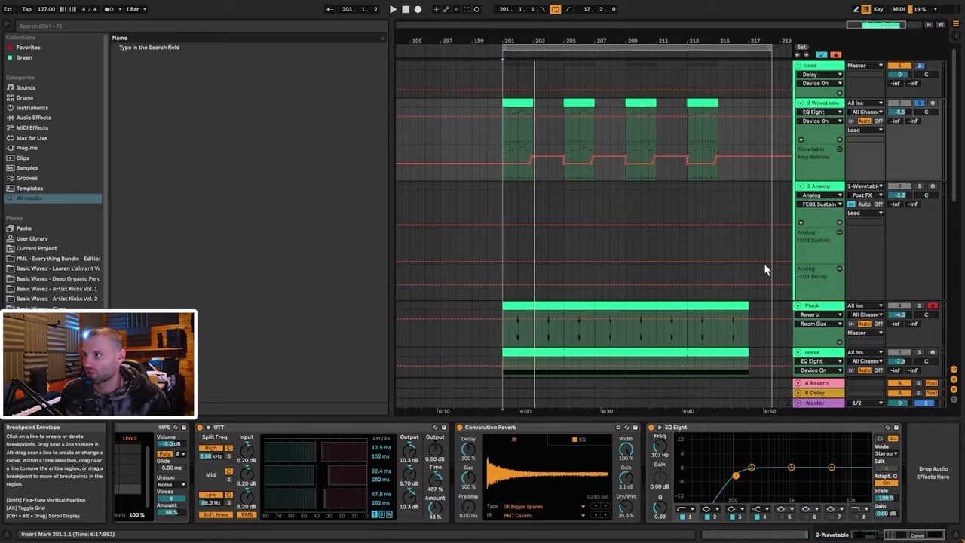
# Show Wavetable's Amp envelope and display its Amp Release automation in the 2 Wavetable track's main lane.
pyautogui.click(916, 535)
pyautogui.moveTo(916, 537); pyautogui.dragTo(889, 537)
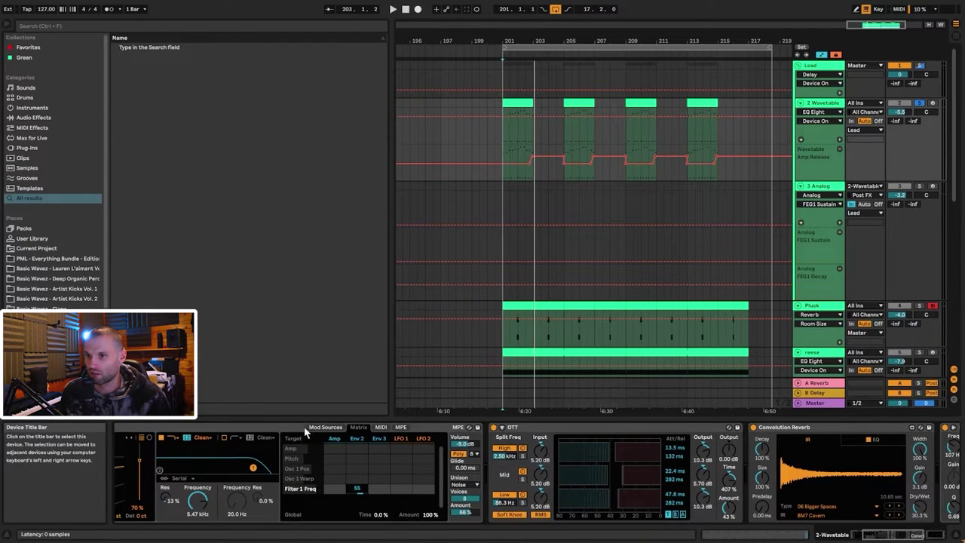
pyautogui.click(336, 440)
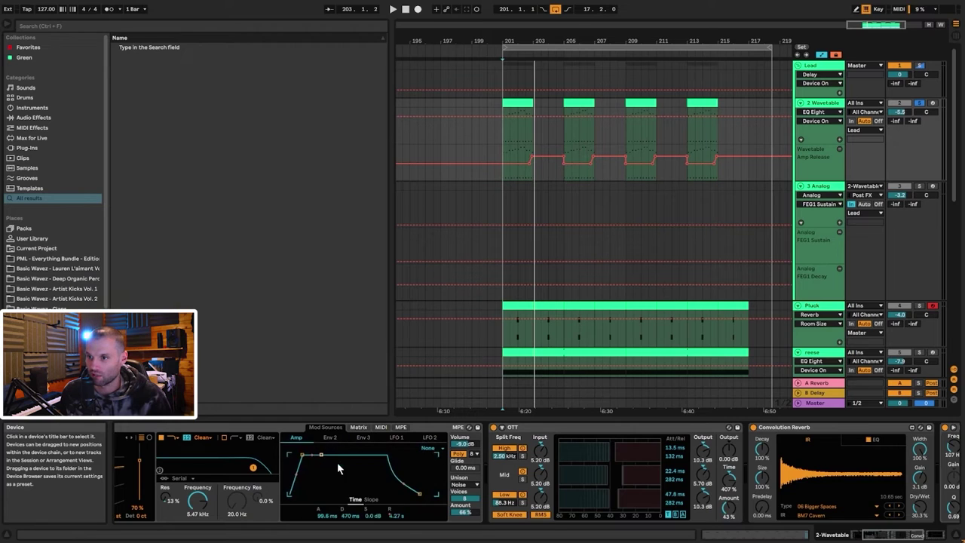
pyautogui.click(397, 517)
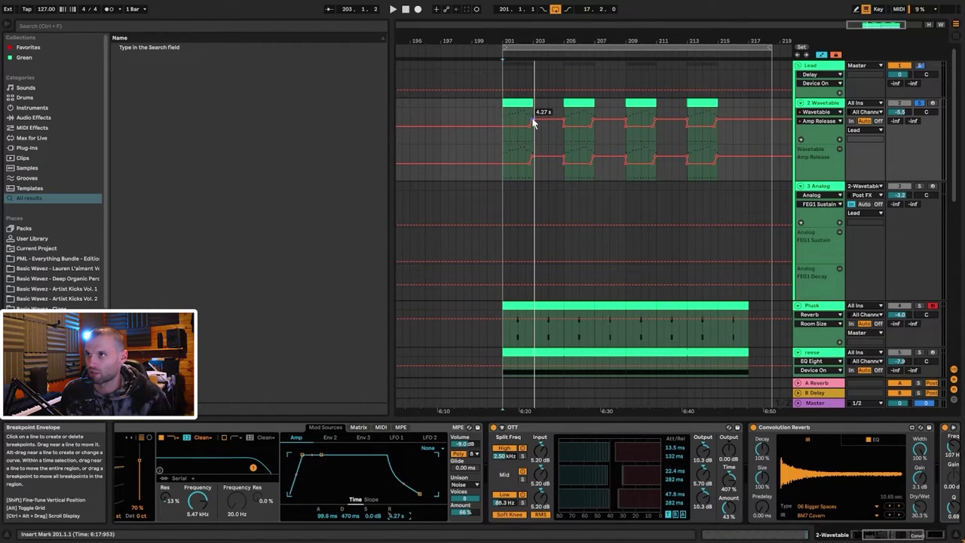
# Play the lead from 202.4.1 to hear the Amp Release automation between the first two clips.
pyautogui.moveTo(542, 41); pyautogui.dragTo(542, 75)
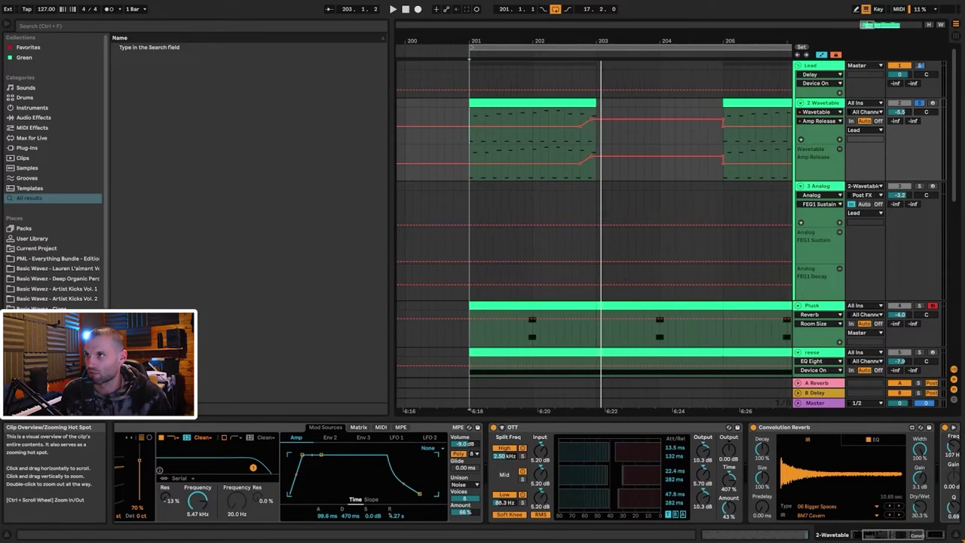
pyautogui.click(580, 142)
pyautogui.press('space')
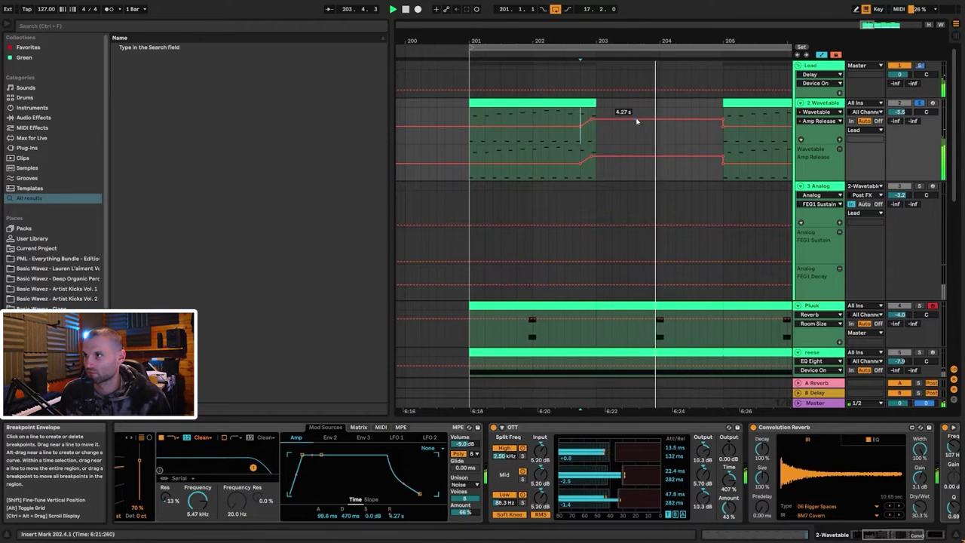
pyautogui.press('space')
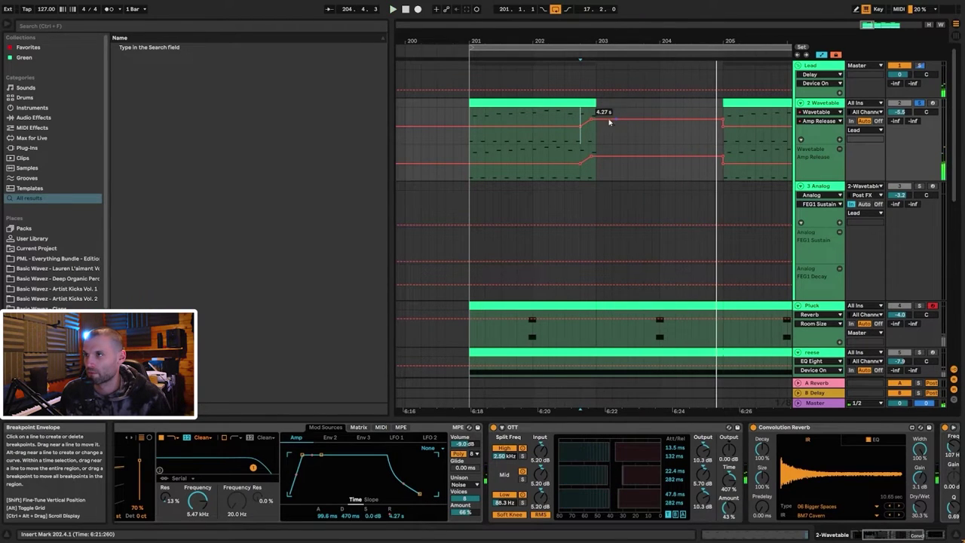
# Deactivate the Auto Pan on the Lead group and replay the release tail from 202.4.1.
pyautogui.press('Up')
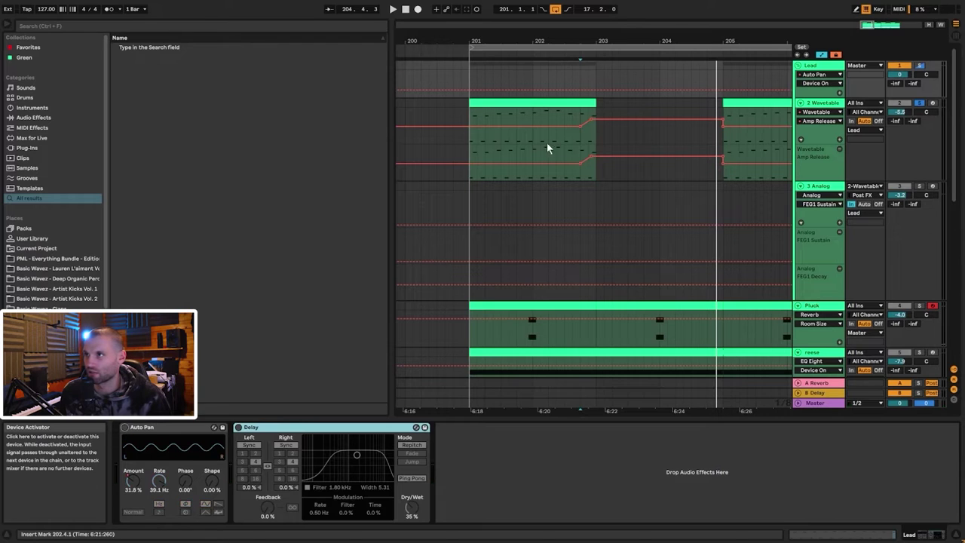
pyautogui.click(581, 147)
pyautogui.press('space')
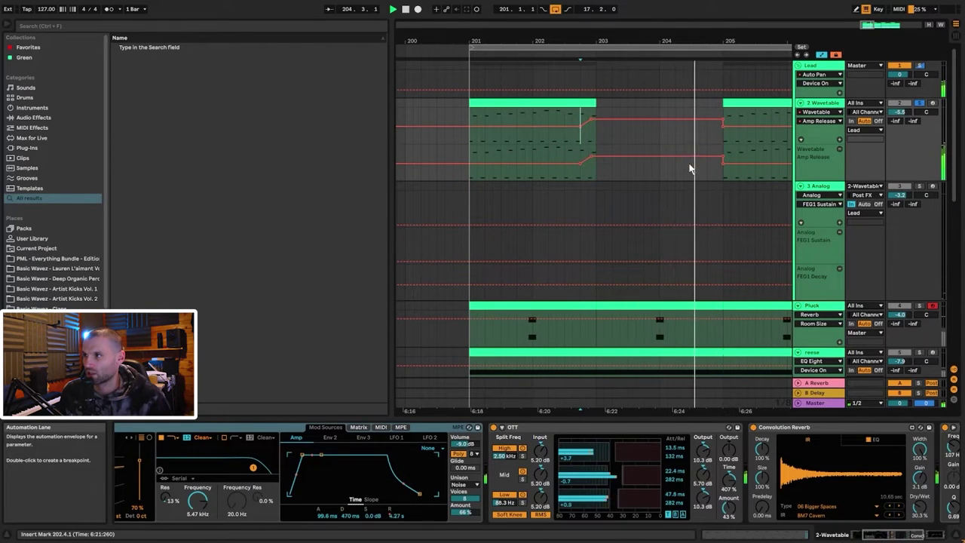
pyautogui.press('space')
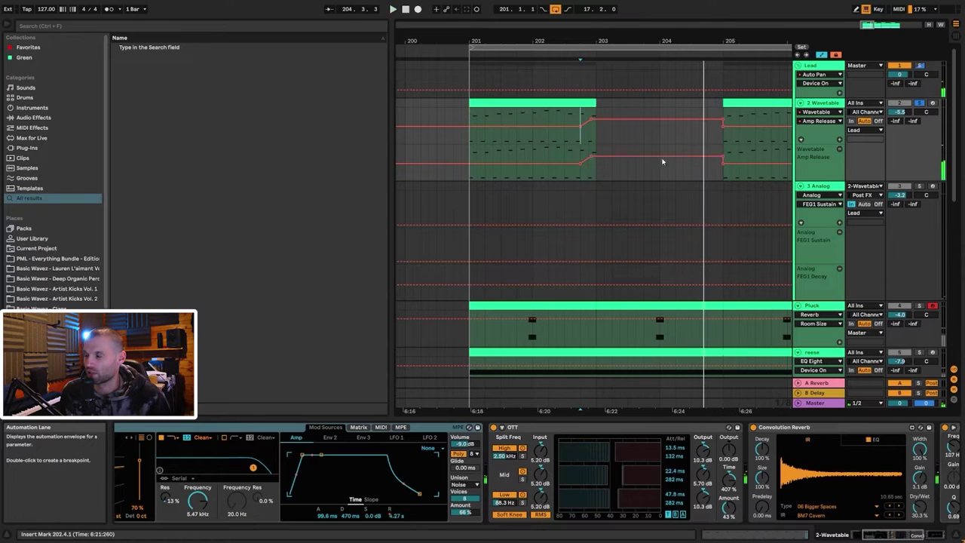
# Try the first clip with Amp Release held at 4.27 s throughout, then restore the original automation ramp.
pyautogui.click(580, 128)
pyautogui.click(470, 136)
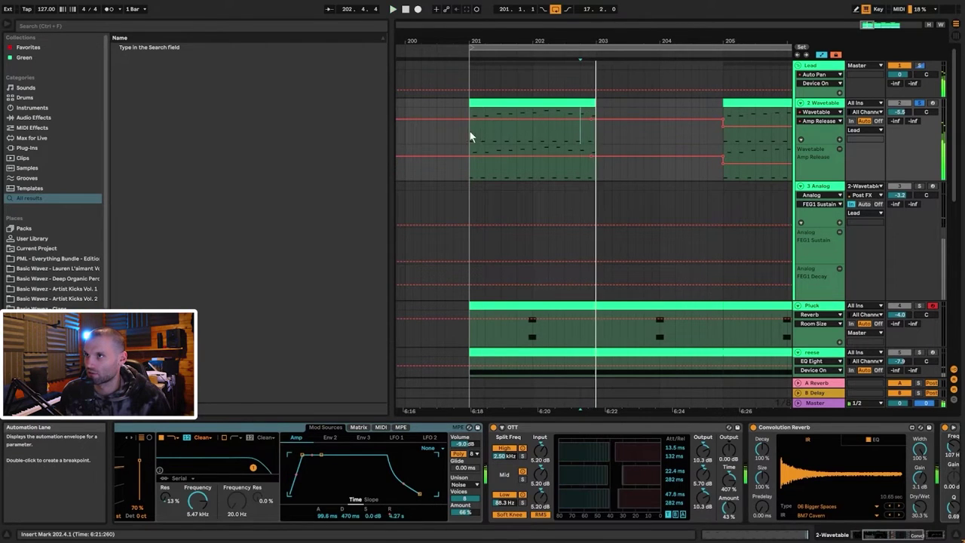
pyautogui.press('space')
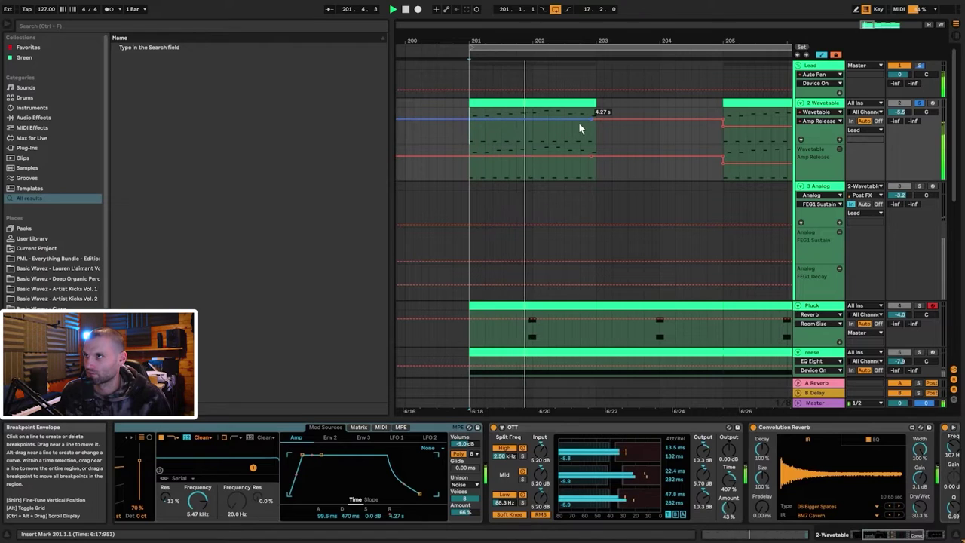
pyautogui.press('space')
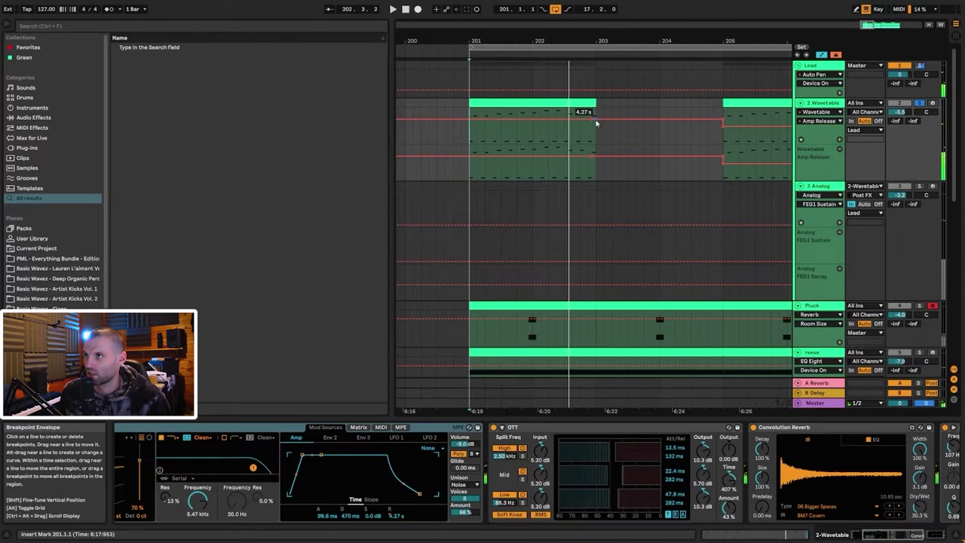
pyautogui.moveTo(596, 123); pyautogui.dragTo(591, 126)
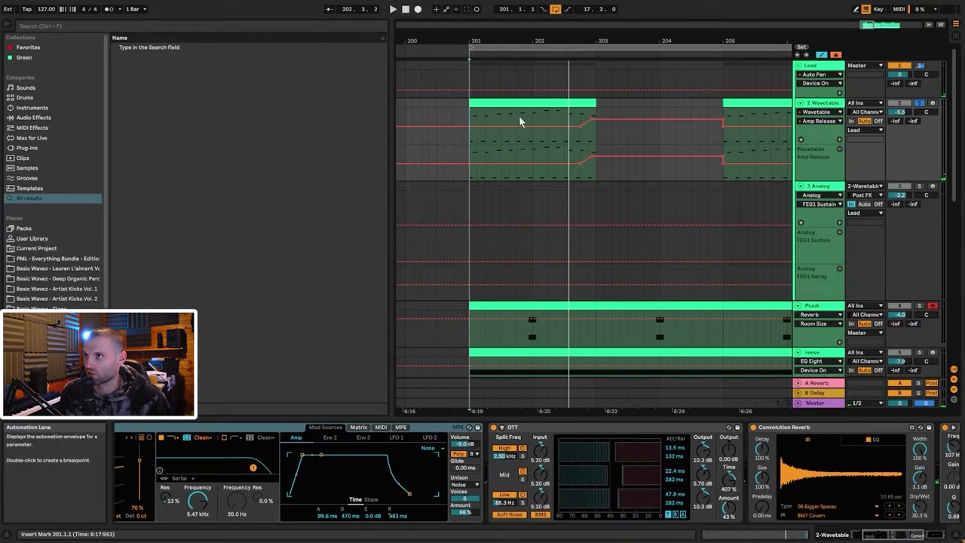
# Play the first clip with its Amp Release ramp, and replay the release tail from 202.3.3.
pyautogui.press('space')
pyautogui.click(575, 118)
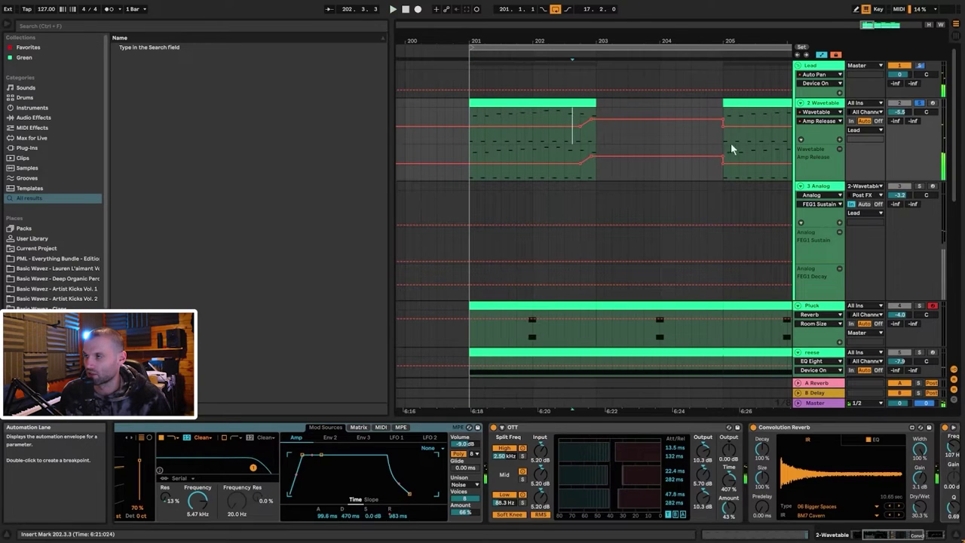
pyautogui.press('space')
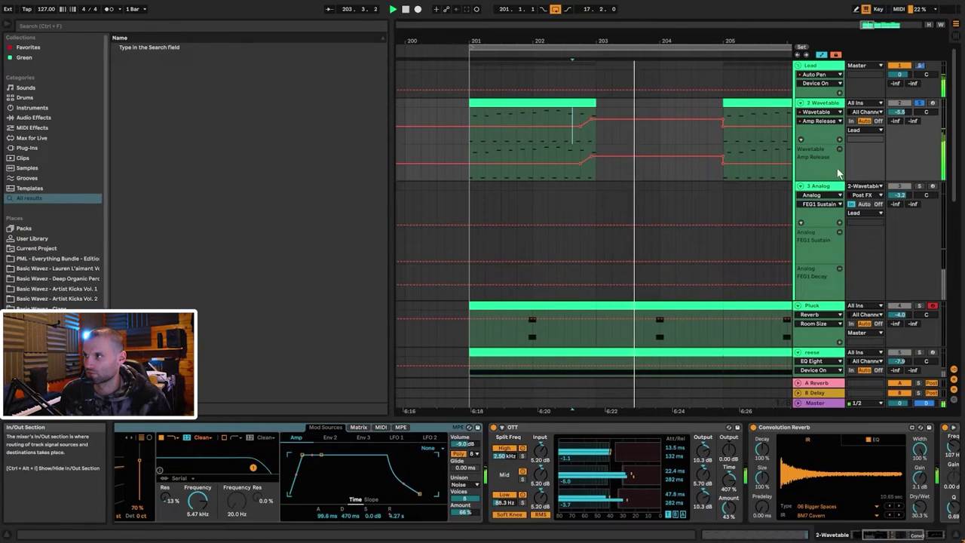
pyautogui.press('space')
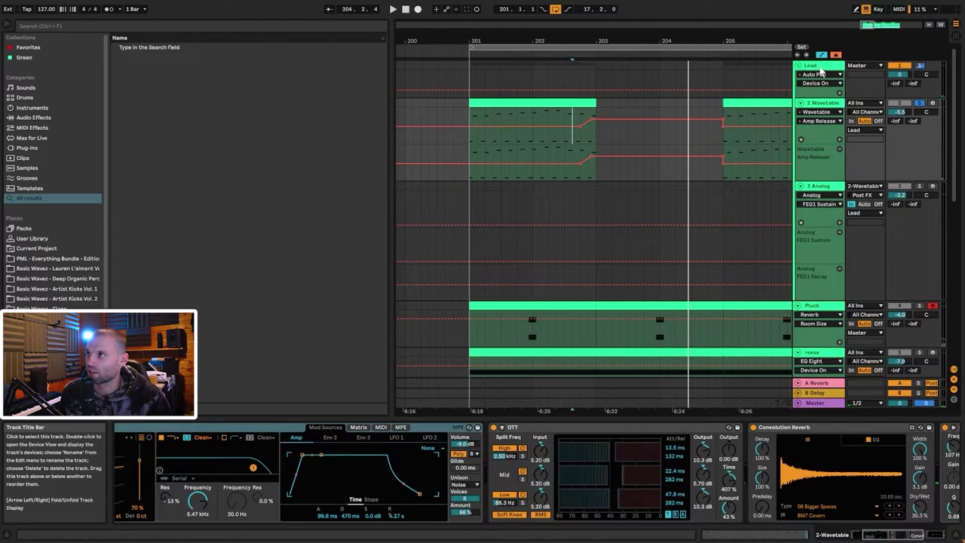
# Reactivate the Auto Pan on the Lead group and play the release tail through it.
pyautogui.click(822, 72)
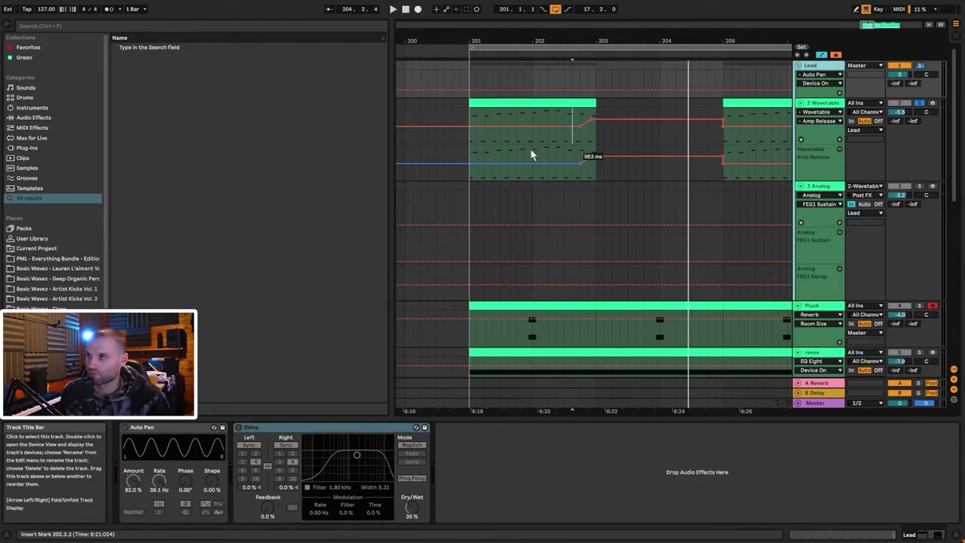
pyautogui.click(588, 77)
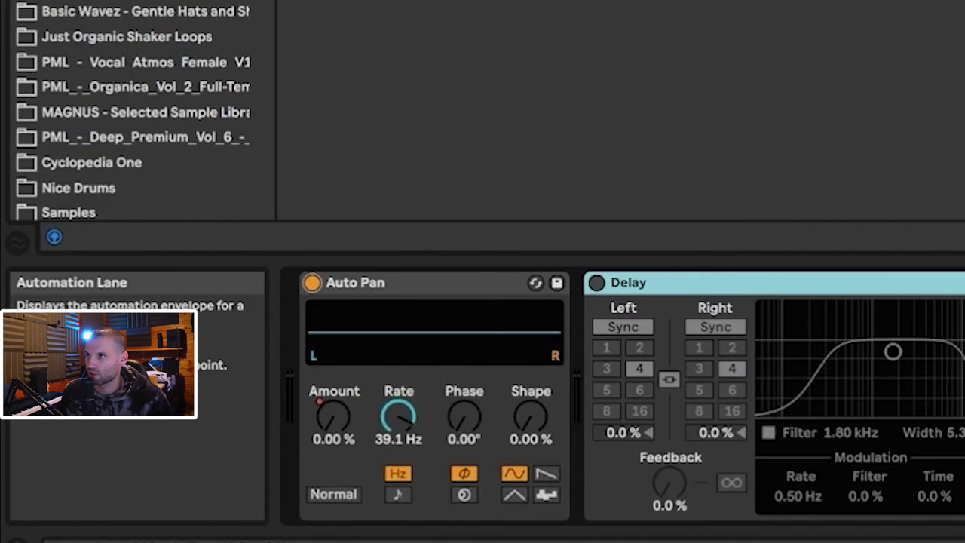
pyautogui.press('space')
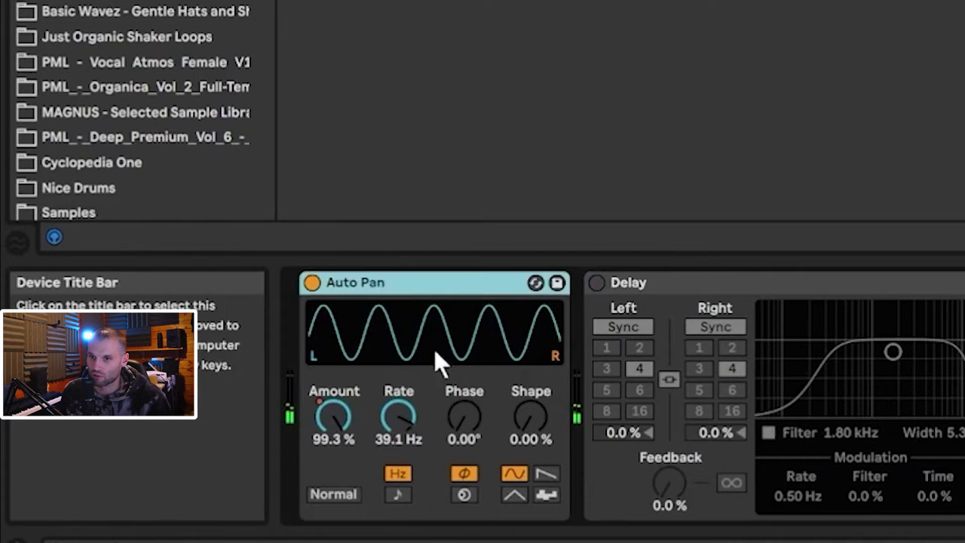
# Try the Auto Pan's Phase at 180° and set it back to 0°.
pyautogui.click(457, 430)
pyautogui.press('Delete')
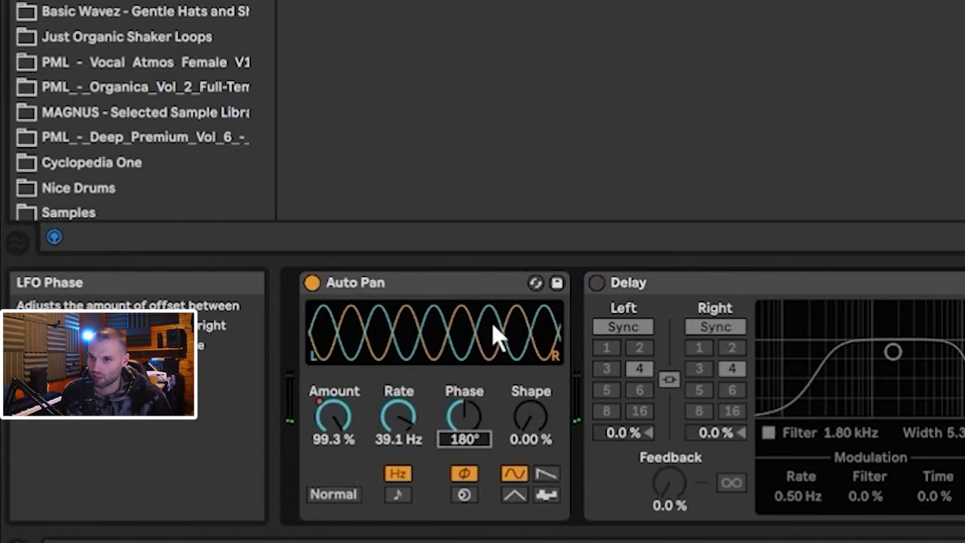
pyautogui.moveTo(465, 439); pyautogui.dragTo(465, 483)
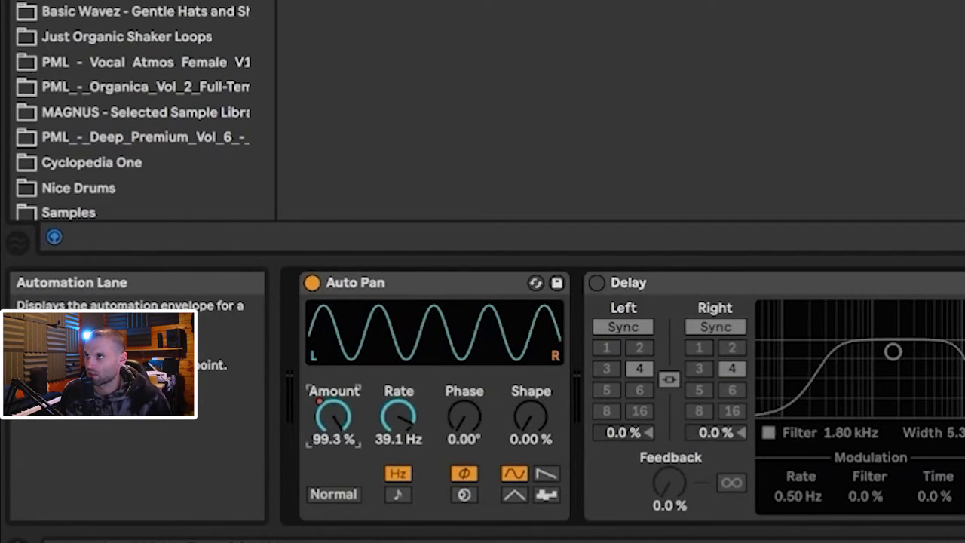
# Play the Lead group from 202.4.1 through the Auto Pan Amount automation curve between the first two clips.
pyautogui.click(581, 76)
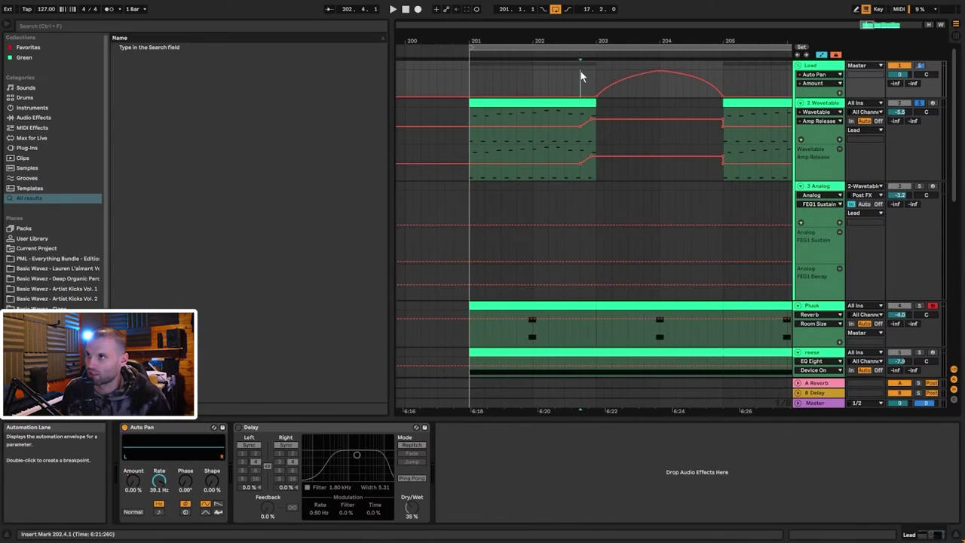
pyautogui.press('space')
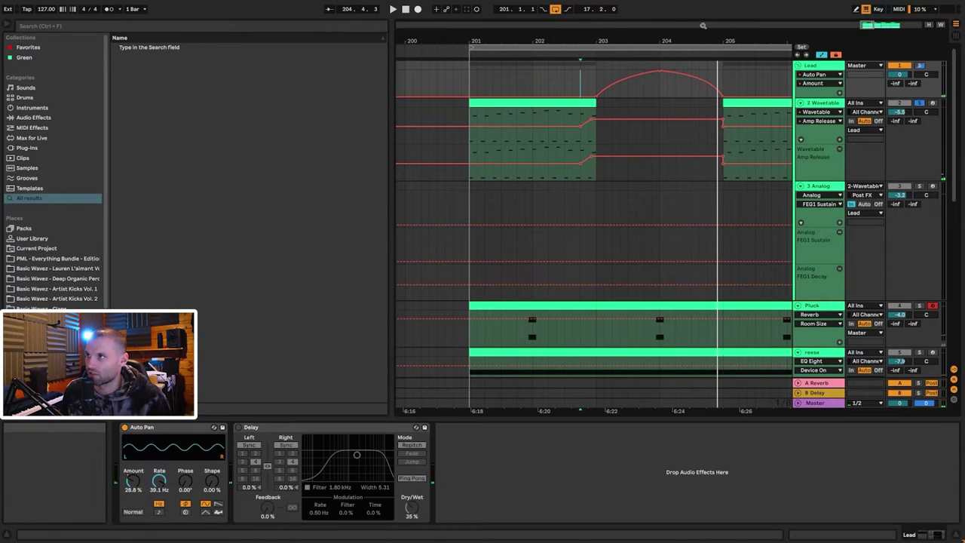
# Activate the Delay on the Lead group and listen to the lead from 201.1.1.
pyautogui.moveTo(702, 40); pyautogui.dragTo(608, 34)
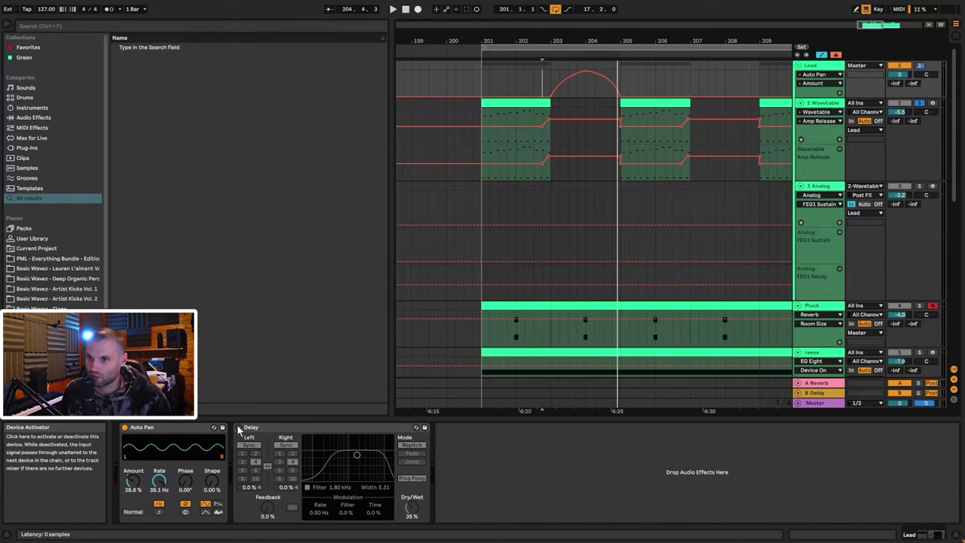
pyautogui.click(239, 428)
pyautogui.click(488, 96)
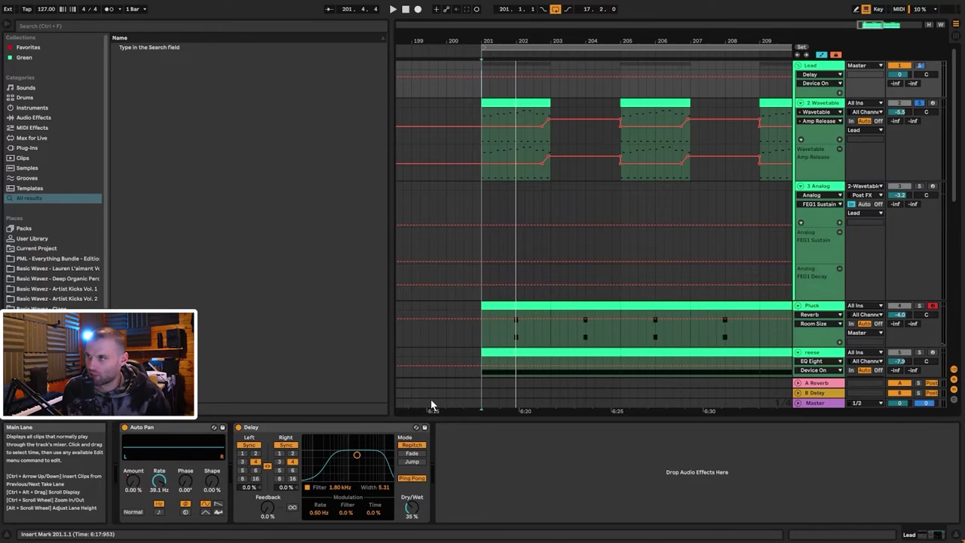
# Solo the Analog track and switch off the Delay on the Lead group.
pyautogui.click(919, 191)
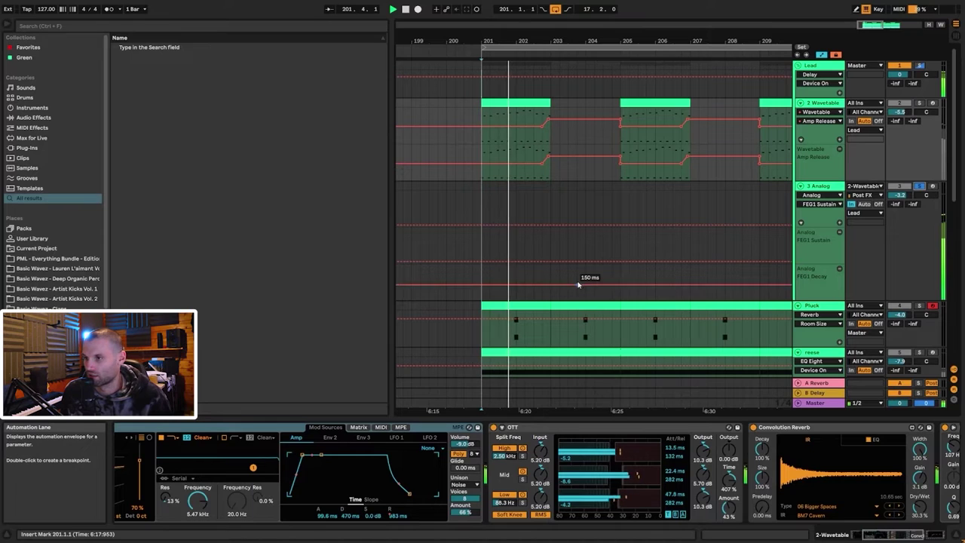
pyautogui.click(818, 68)
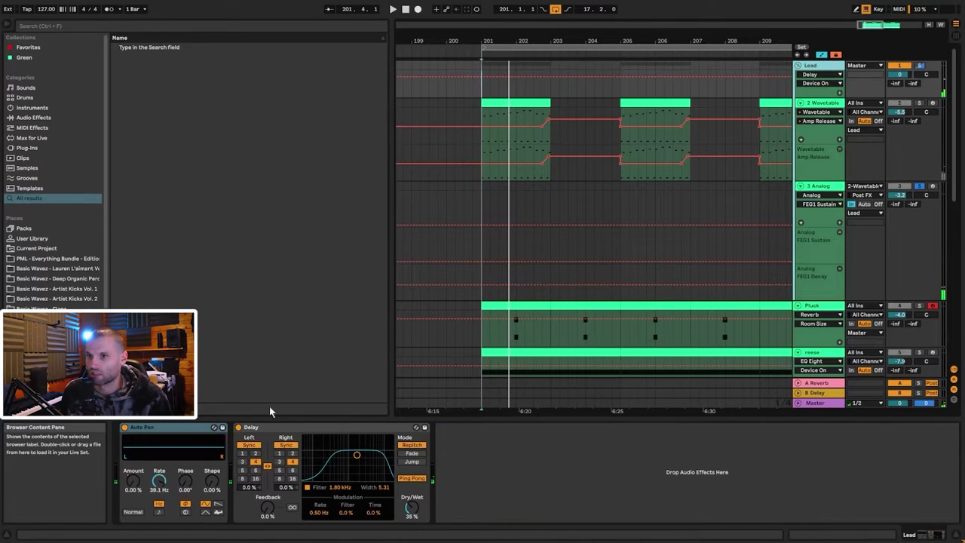
pyautogui.click(238, 428)
pyautogui.click(136, 430)
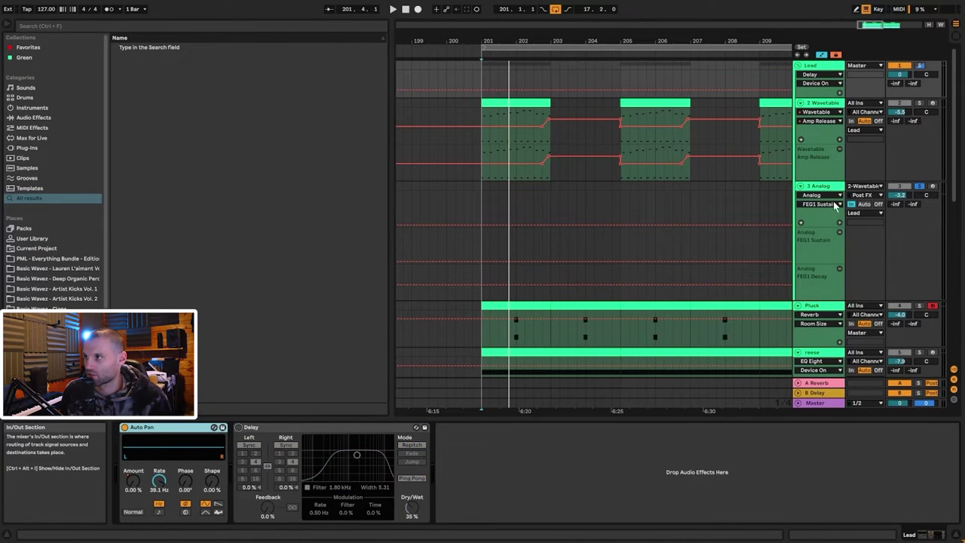
# Bring up the Analog track's devices and play a short passage of the layer from 201.1.1.
pyautogui.click(721, 254)
pyautogui.press('space')
pyautogui.press('space')
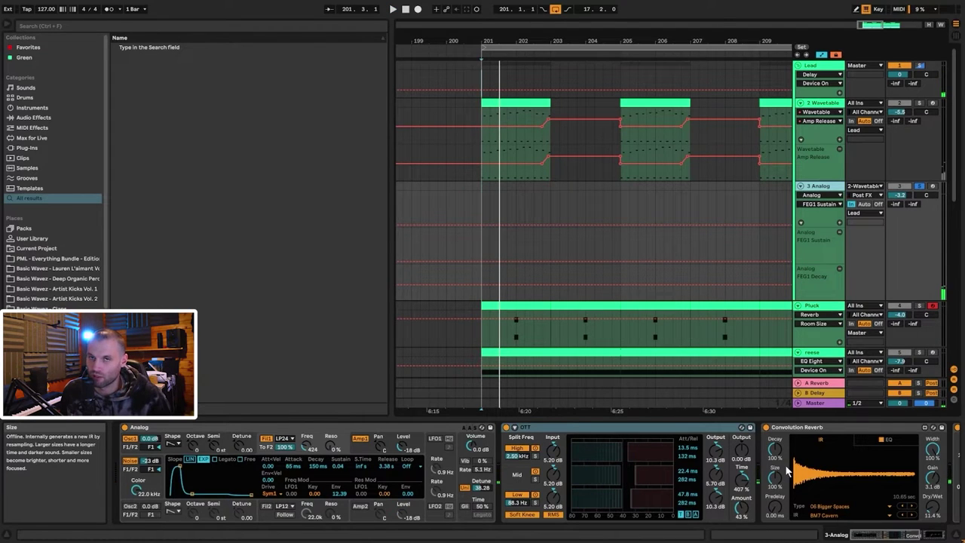
# Bypass the EQ Eight, Convolution Reverb and OTT on the Analog track.
pyautogui.moveTo(841, 537)
pyautogui.mouseDown()
pyautogui.moveTo(912, 537)
pyautogui.moveTo(841, 537)
pyautogui.mouseUp()
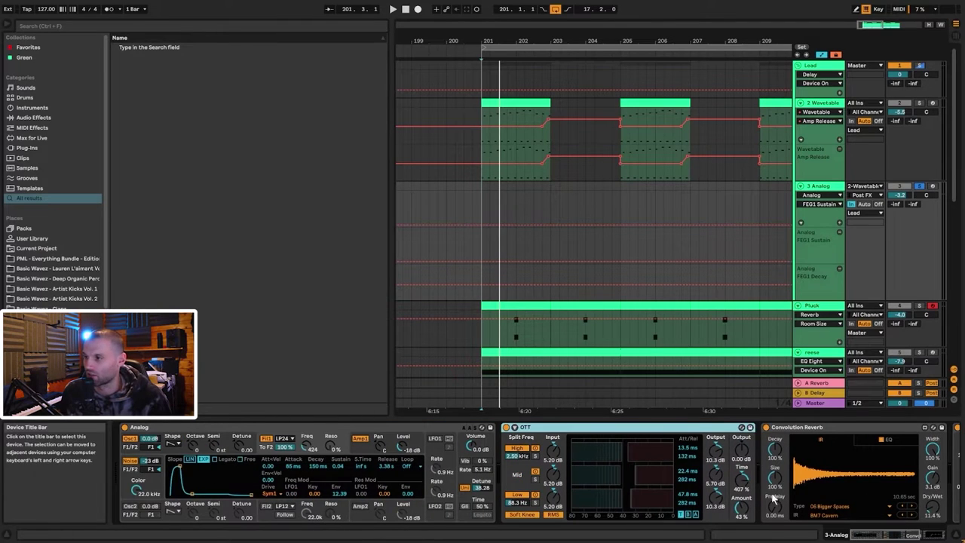
pyautogui.scroll(-3, 528, 467)
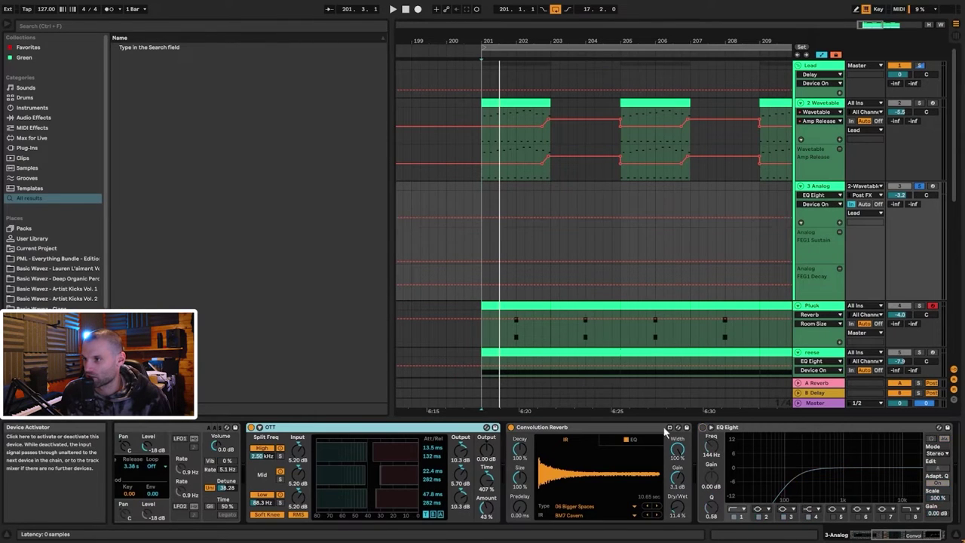
pyautogui.click(511, 427)
pyautogui.click(251, 427)
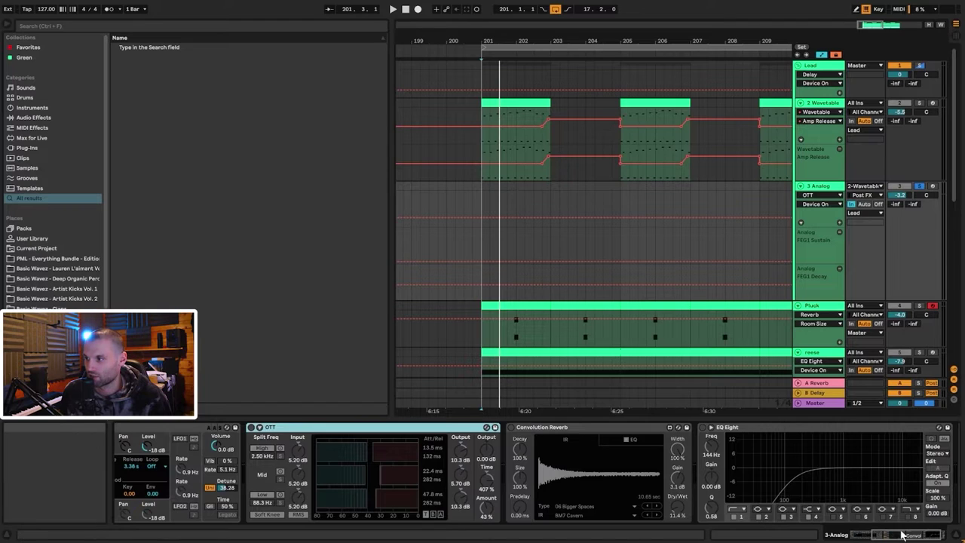
pyautogui.scroll(3, 603, 475)
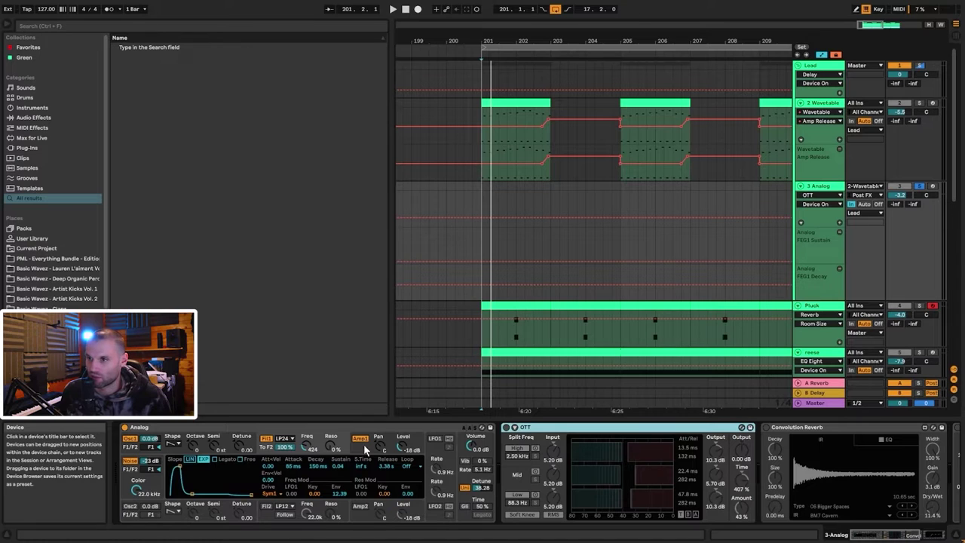
# Strip the Analog synth down to Oscillator 1 by switching off Filter 1, Noise and Unison, and listen to it.
pyautogui.click(268, 445)
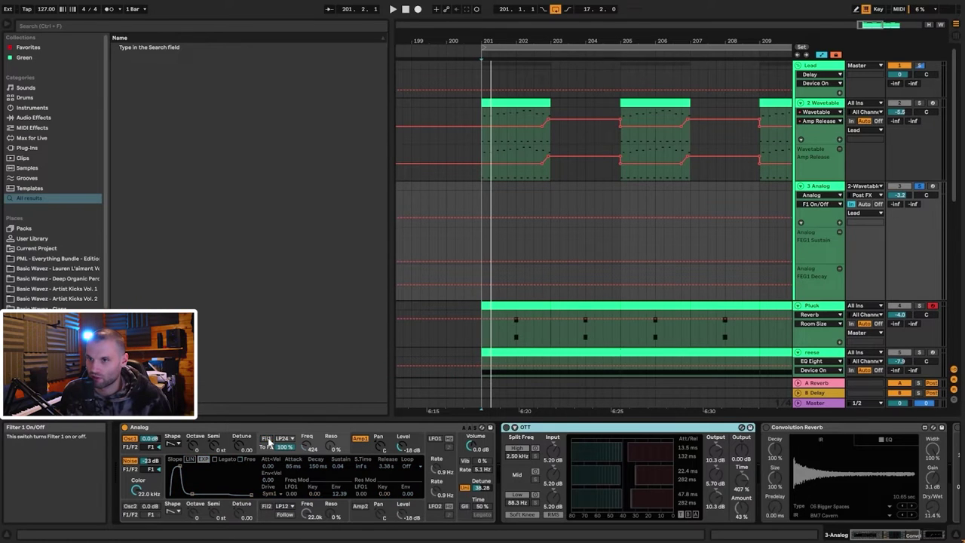
pyautogui.click(131, 461)
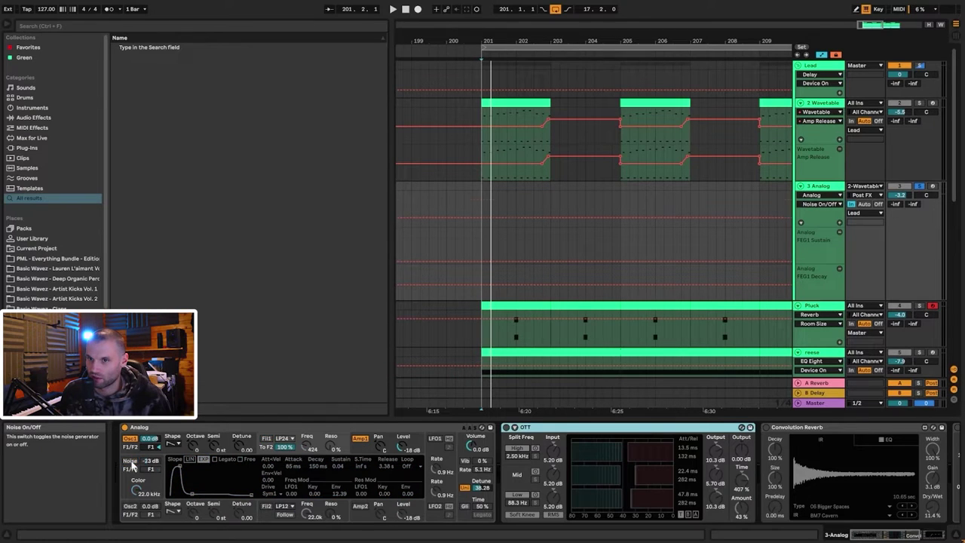
pyautogui.click(173, 439)
pyautogui.press('space')
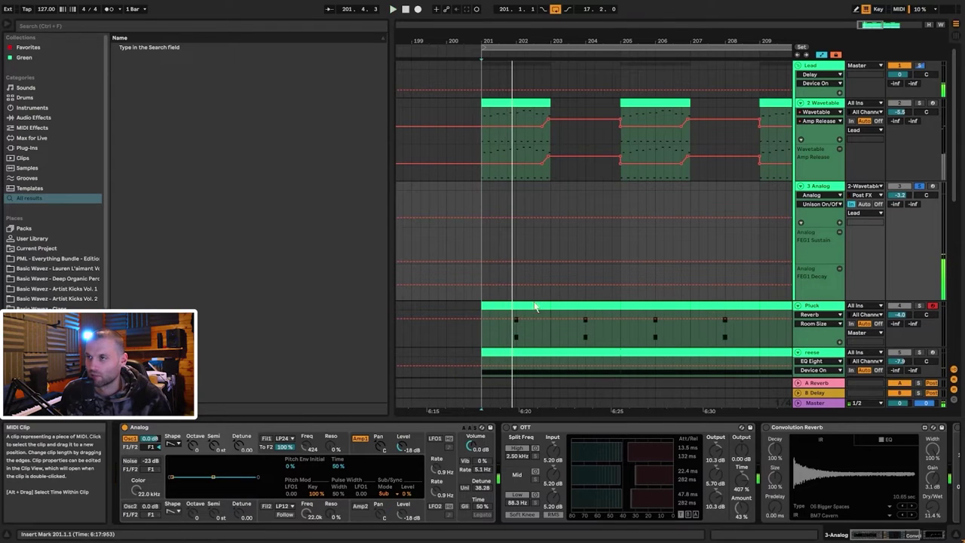
# Open the first Wavetable clip at 201.1.1 in the MIDI note editor.
pyautogui.click(523, 114)
pyautogui.click(481, 187)
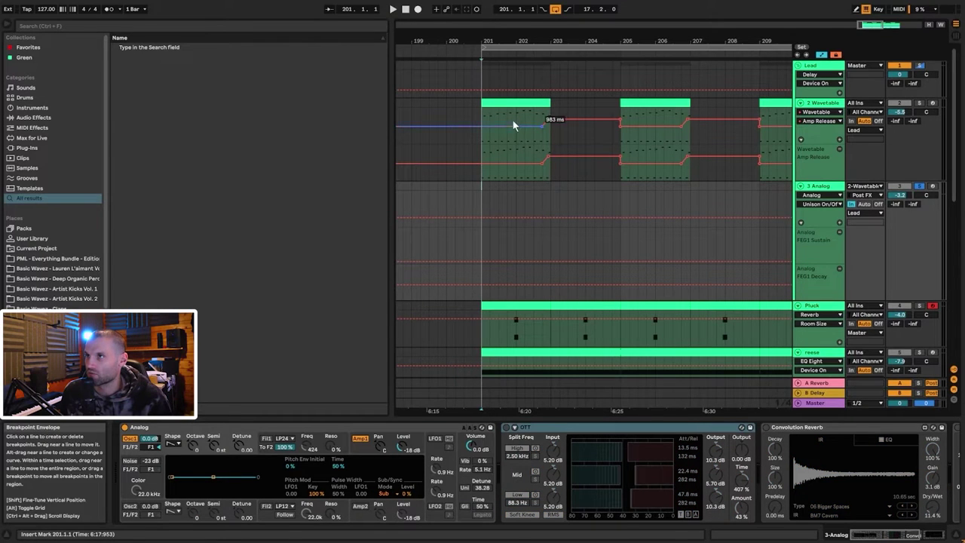
pyautogui.click(495, 101)
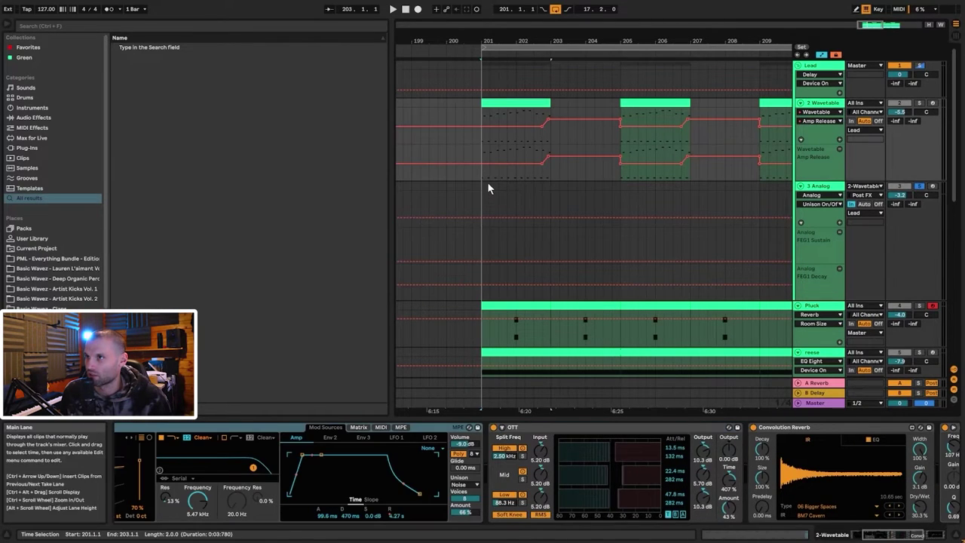
pyautogui.click(485, 179)
pyautogui.click(506, 104)
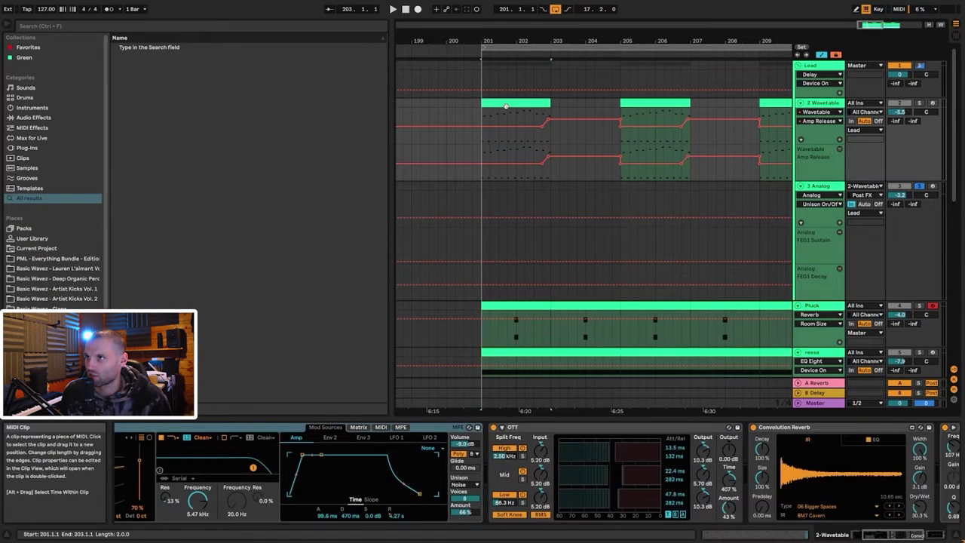
pyautogui.doubleClick(506, 104)
# Try the C#3 note just before beat 1.3 two semitones higher, at D#3, during playback.
pyautogui.click(486, 346)
pyautogui.press('space')
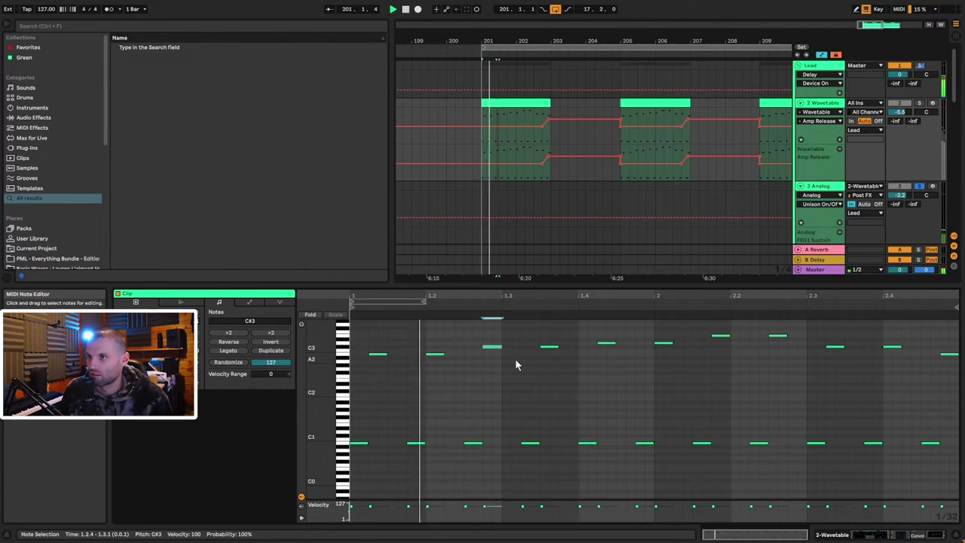
pyautogui.press('Up')
pyautogui.press('Up')
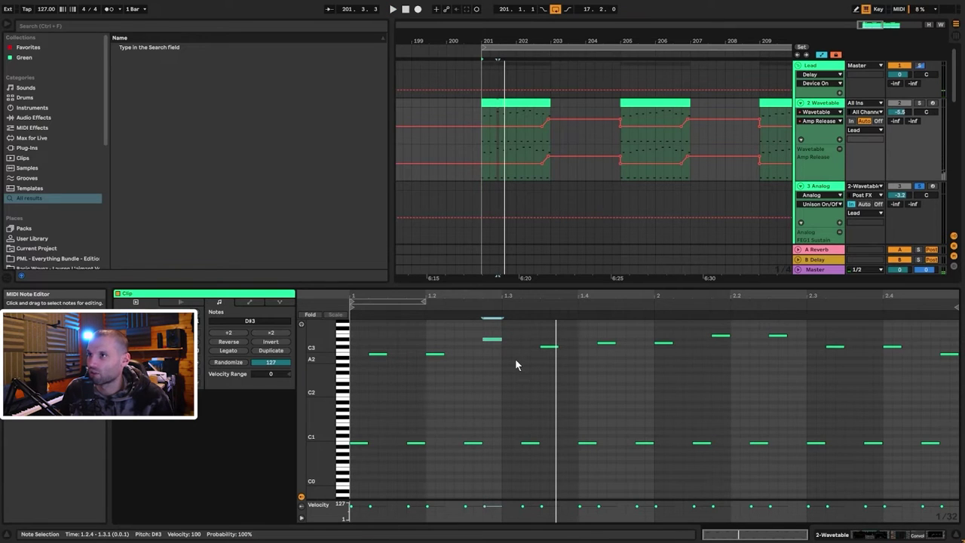
pyautogui.press('space')
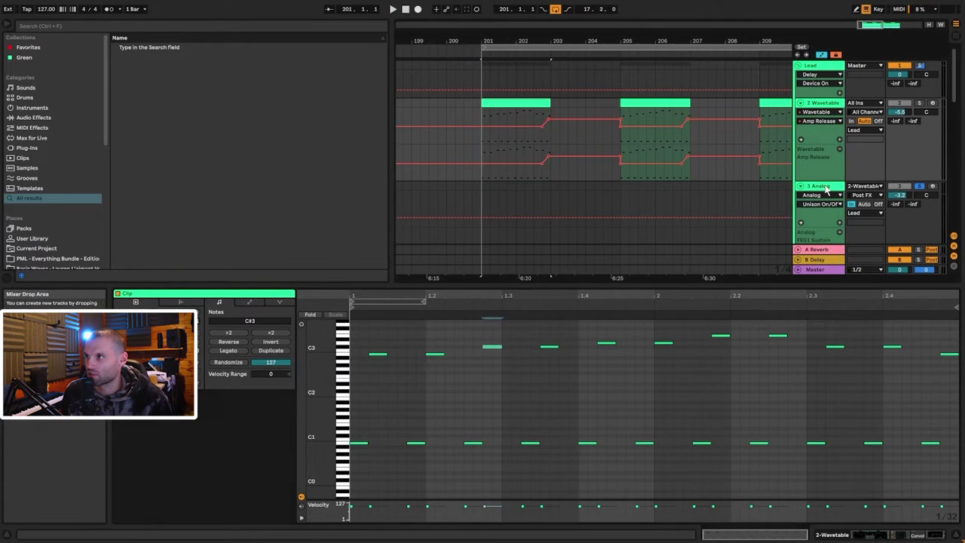
# Pick 2-Wavetable as the MIDI input source of the Analog track.
pyautogui.click(847, 181)
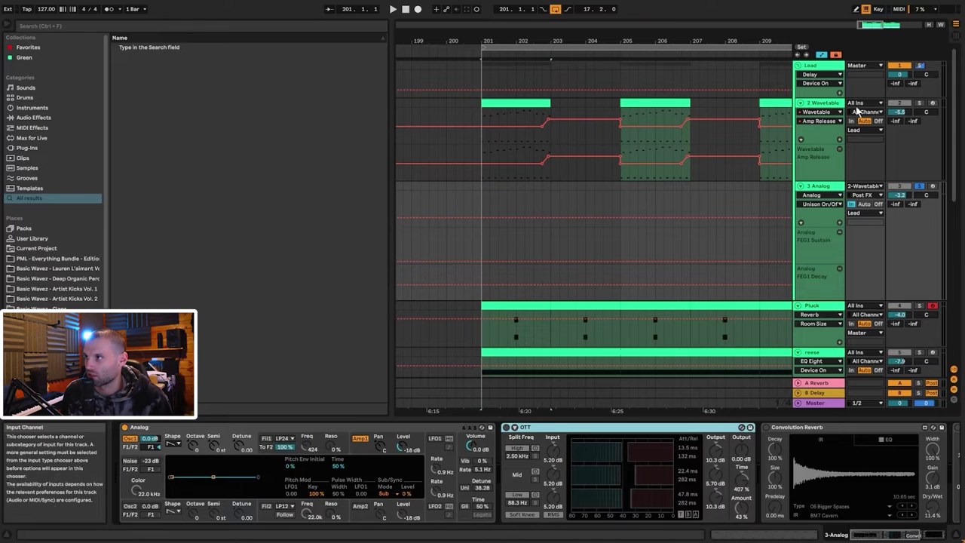
pyautogui.click(868, 186)
pyautogui.click(868, 186)
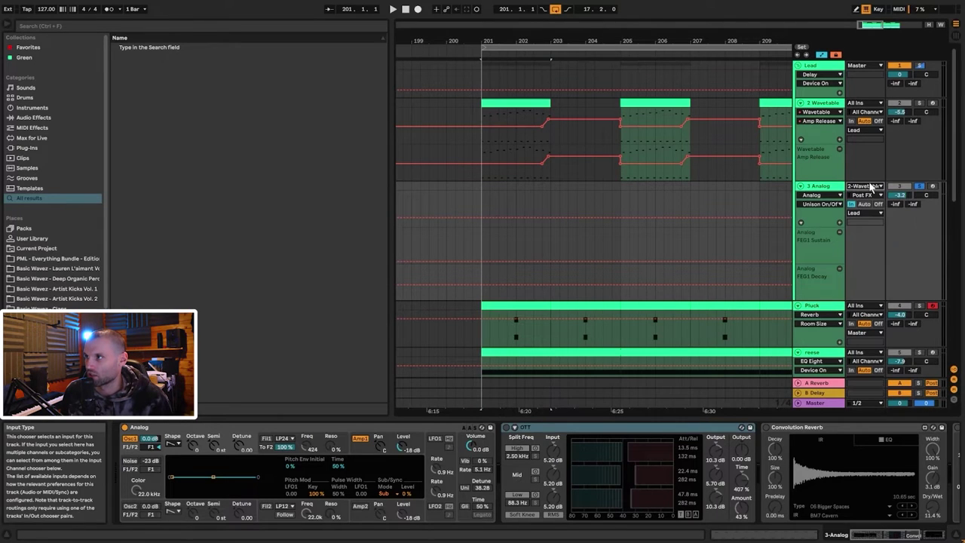
pyautogui.click(868, 186)
pyautogui.click(868, 244)
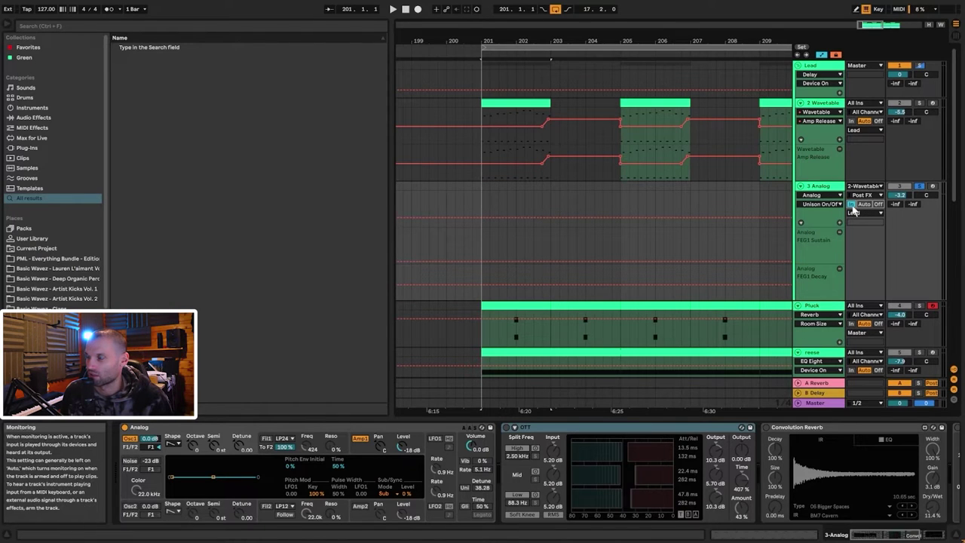
# Play the Analog layer and examine its Amp 1 envelope and Oscillator 1 settings.
pyautogui.press('space')
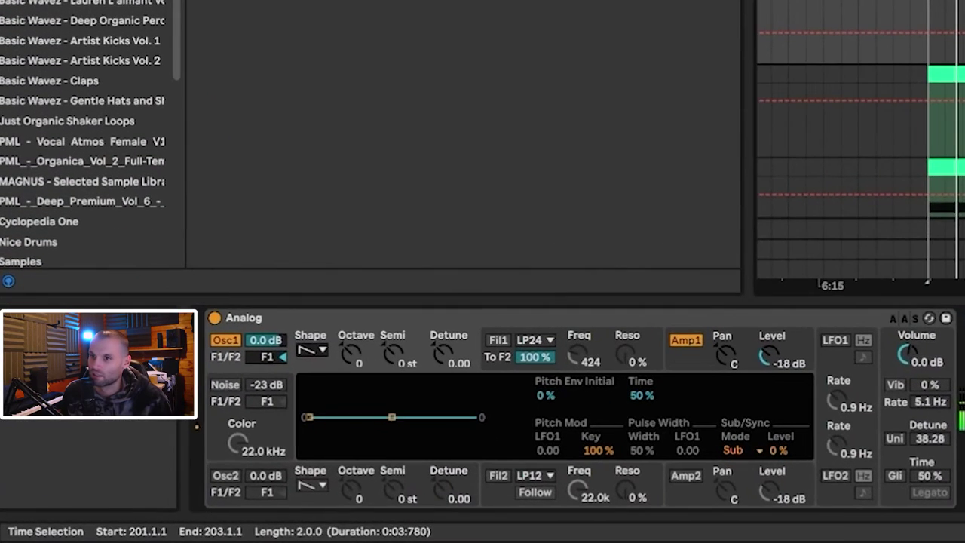
pyautogui.click(694, 361)
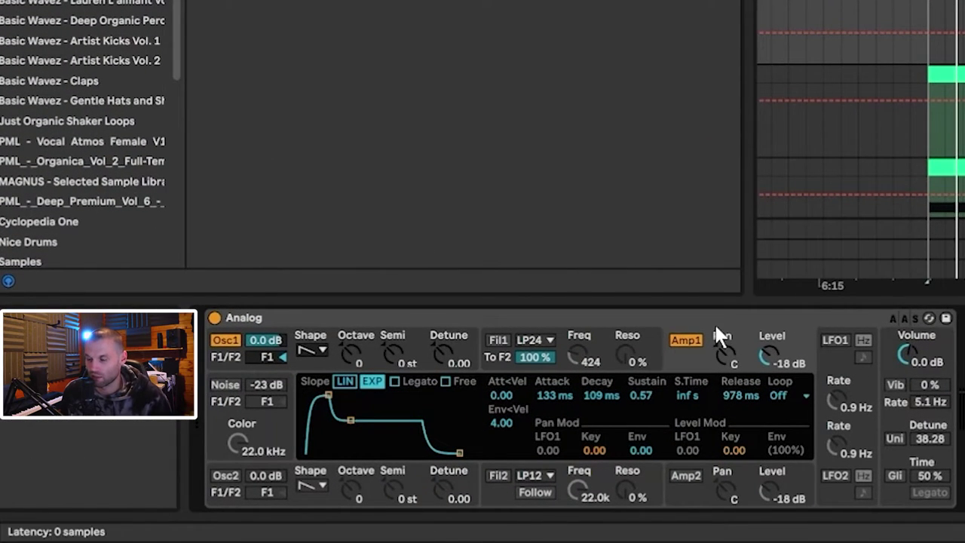
pyautogui.click(419, 343)
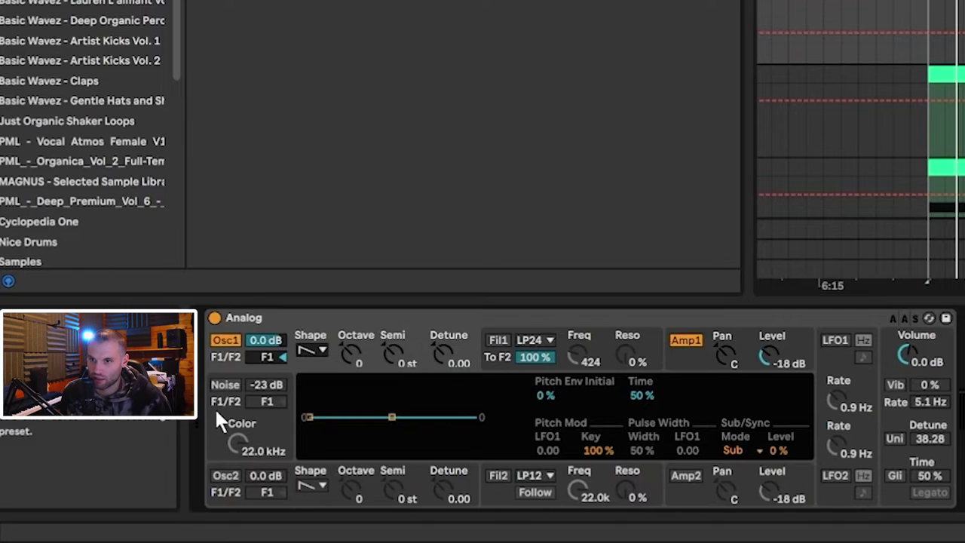
# Switch on the Analog's Noise generator and sweep its Color down and back up to 22.0 kHz.
pyautogui.click(224, 386)
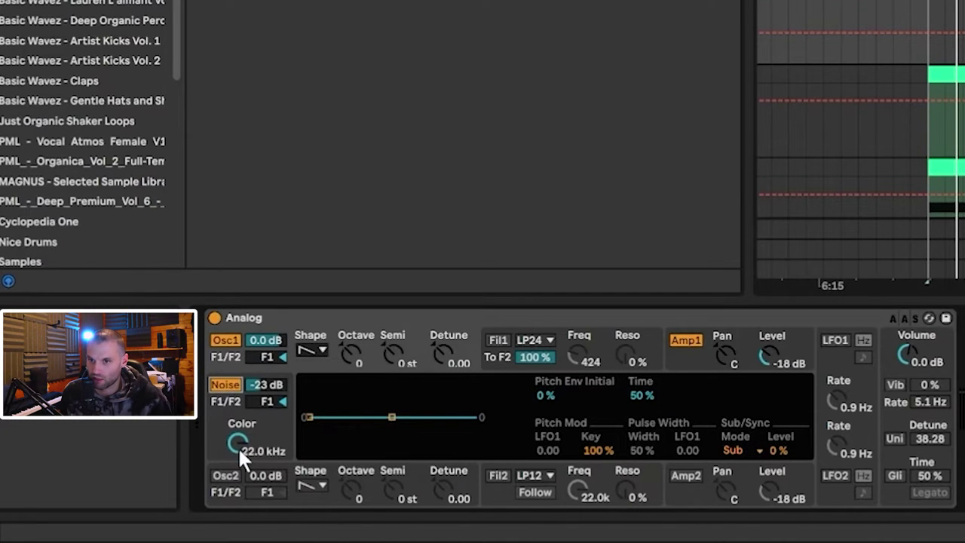
pyautogui.moveTo(238, 447); pyautogui.dragTo(239, 444)
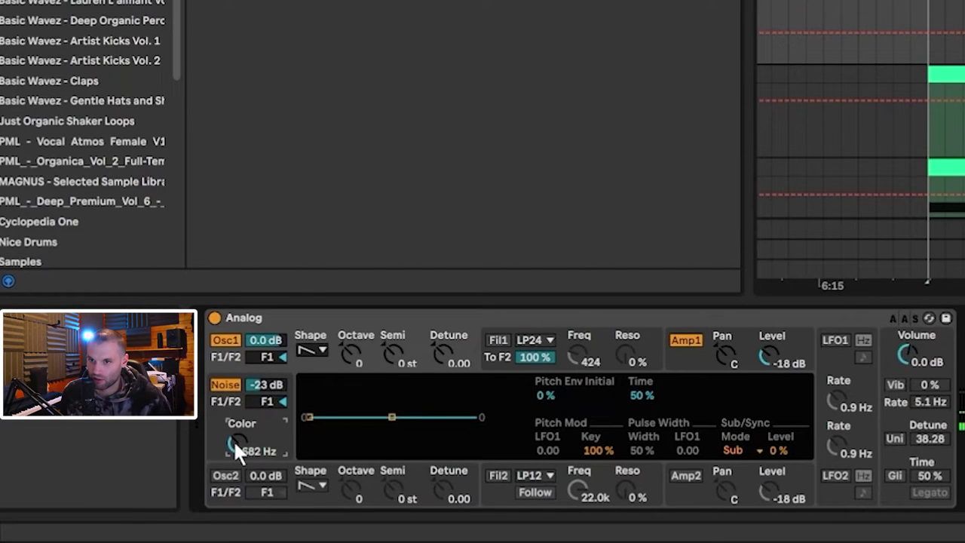
pyautogui.moveTo(233, 440); pyautogui.dragTo(233, 392)
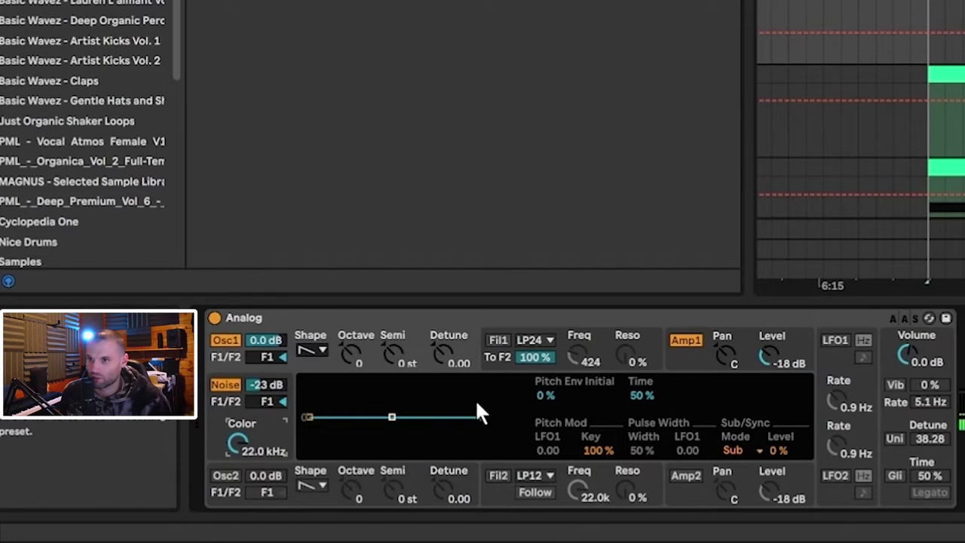
# Switch on Filter 1 and Unison in the Analog, check the Unison Voices, and compare the sound with Unison off and on.
pyautogui.click(501, 339)
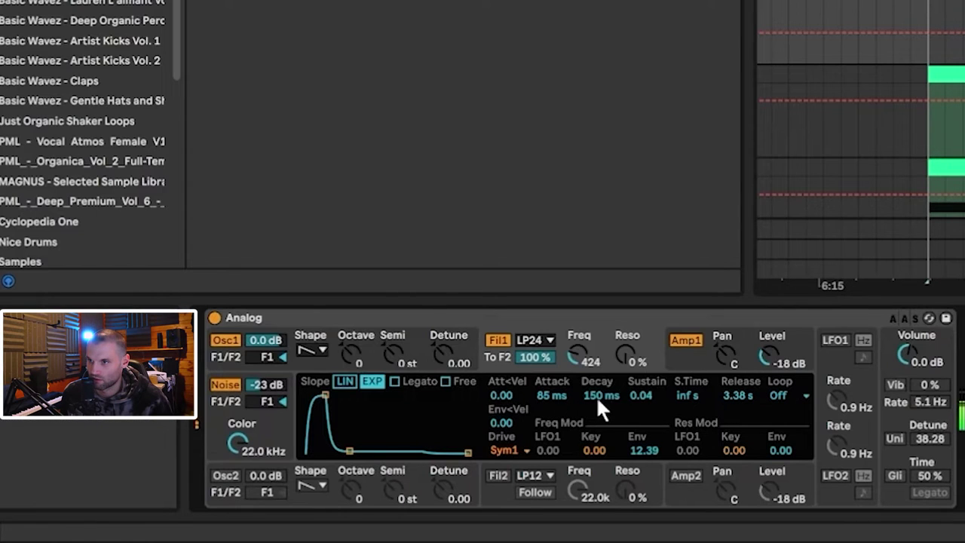
pyautogui.click(895, 439)
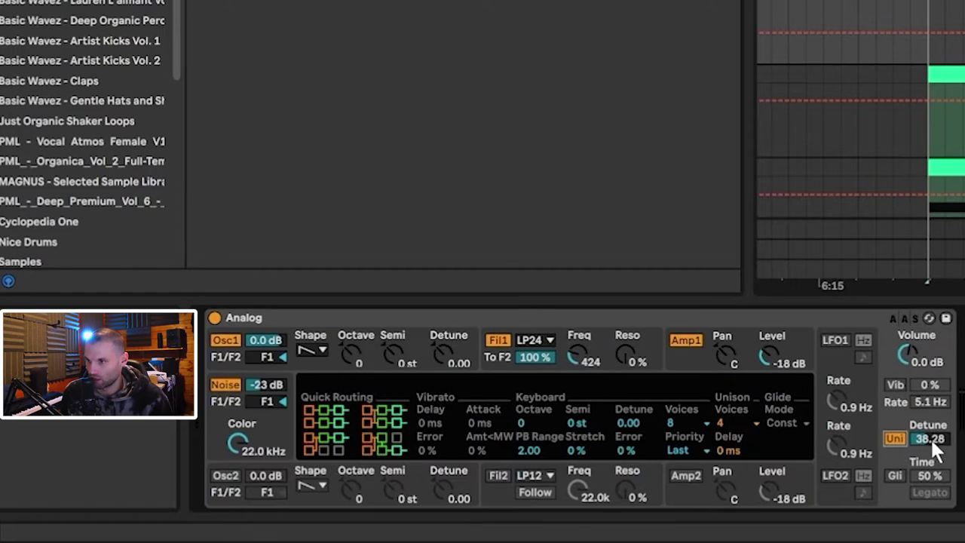
pyautogui.click(742, 423)
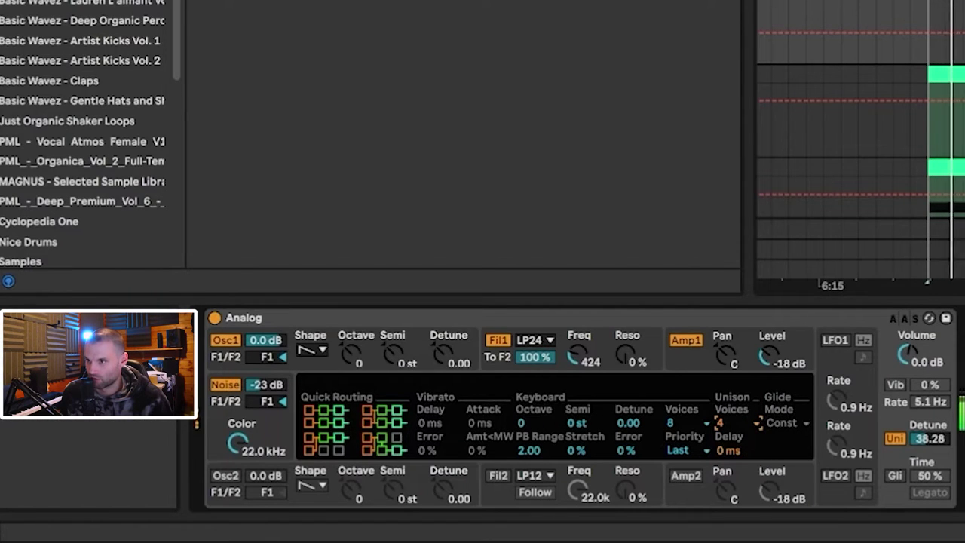
pyautogui.click(893, 438)
pyautogui.click(891, 436)
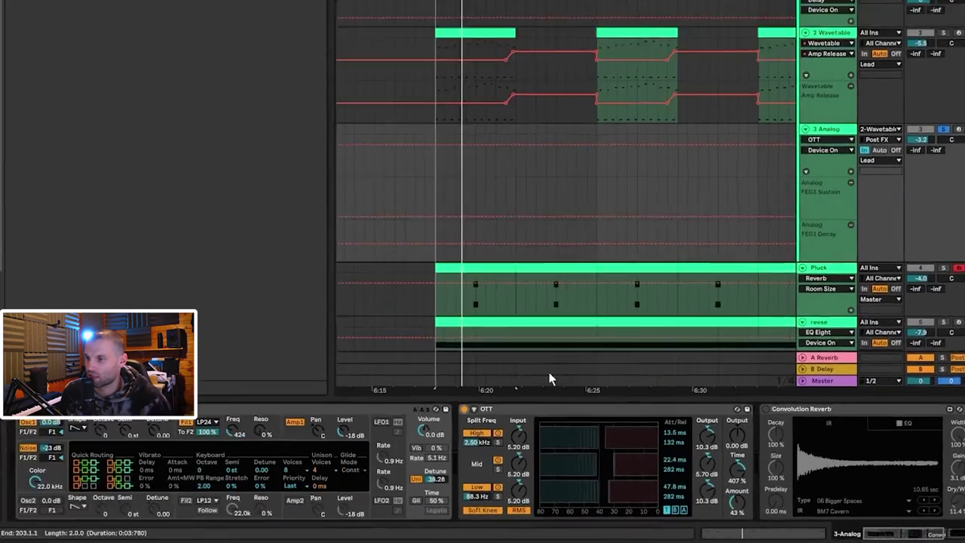
# Reactivate the Convolution Reverb and EQ Eight on the Analog track while listening, looking at the reverb's EQ page.
pyautogui.press('space')
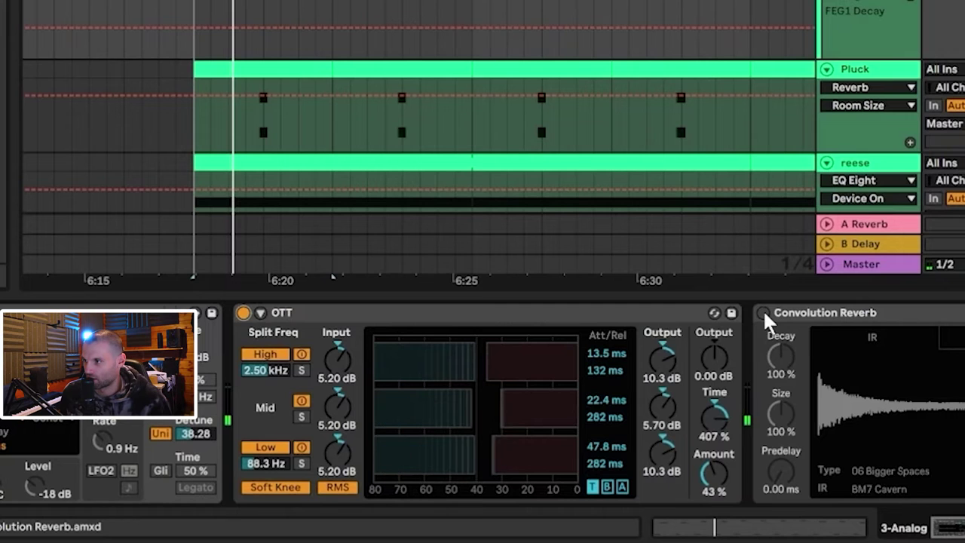
pyautogui.click(764, 313)
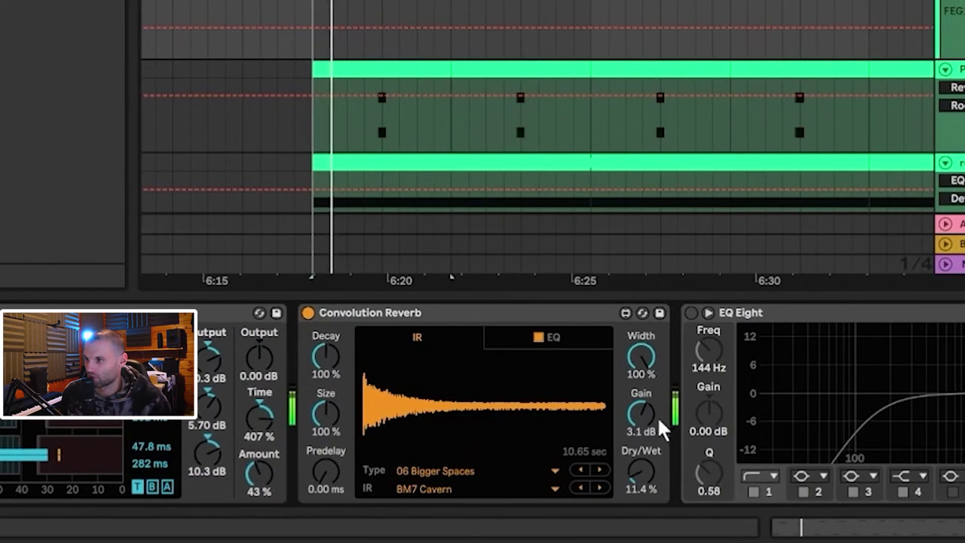
pyautogui.click(549, 339)
pyautogui.click(469, 340)
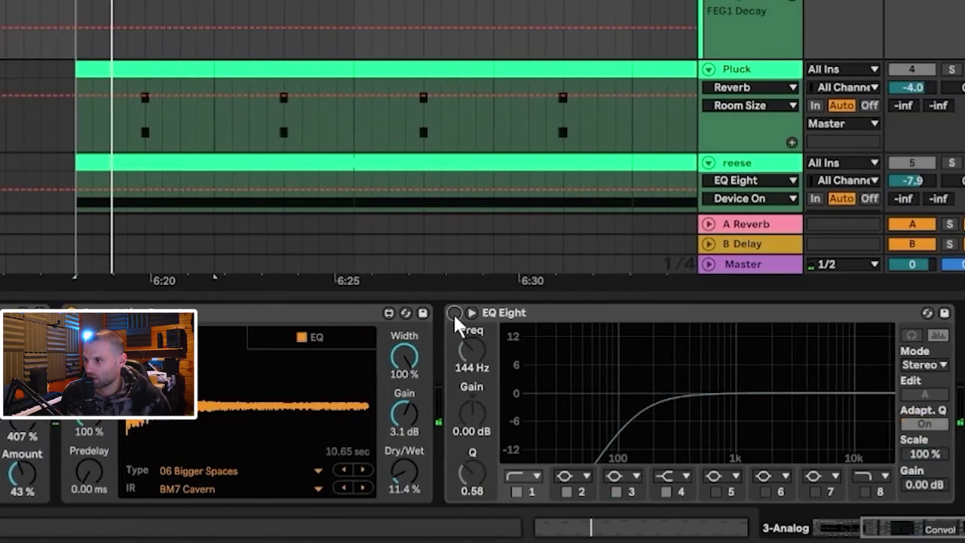
pyautogui.click(692, 312)
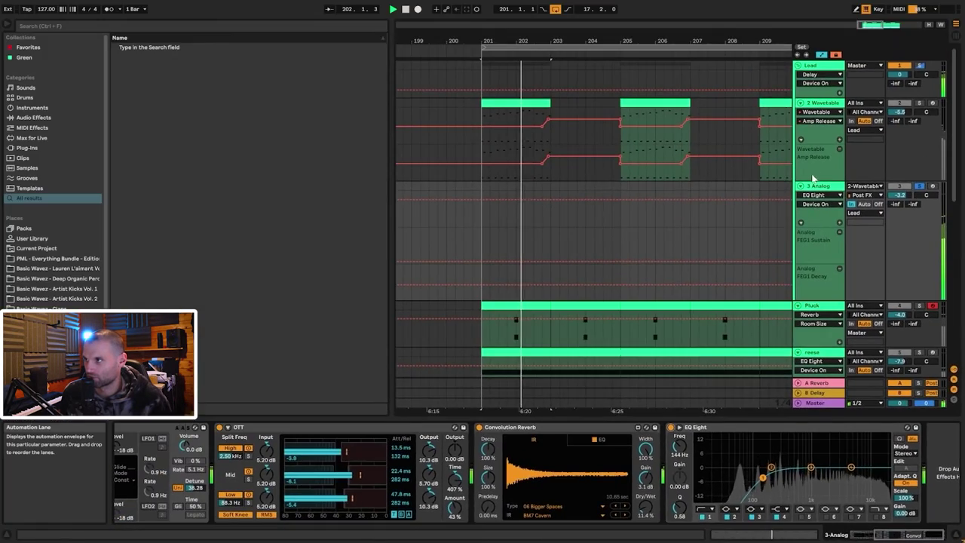
pyautogui.press('space')
# Show the Lead group's effects, switch on its Delay and play the lead layers through it.
pyautogui.click(811, 66)
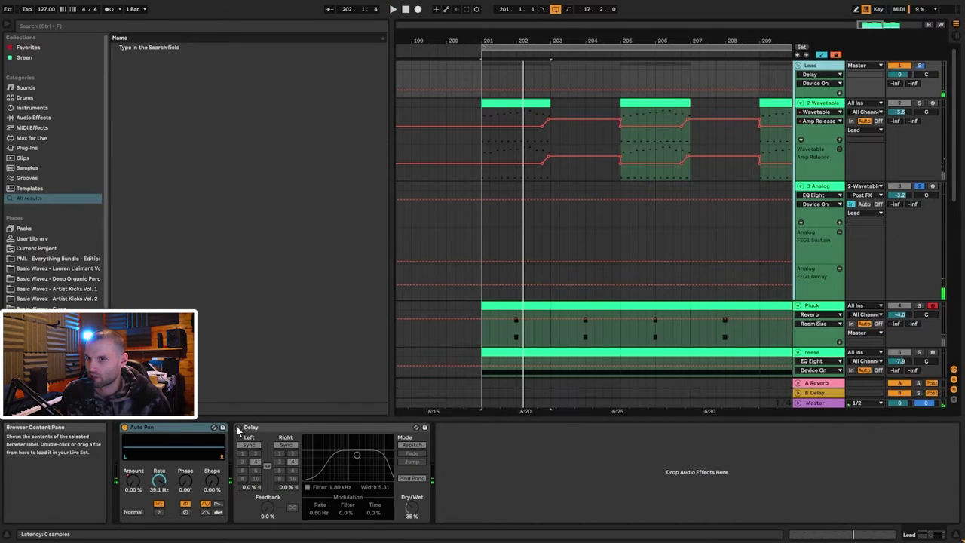
pyautogui.click(238, 427)
pyautogui.press('space')
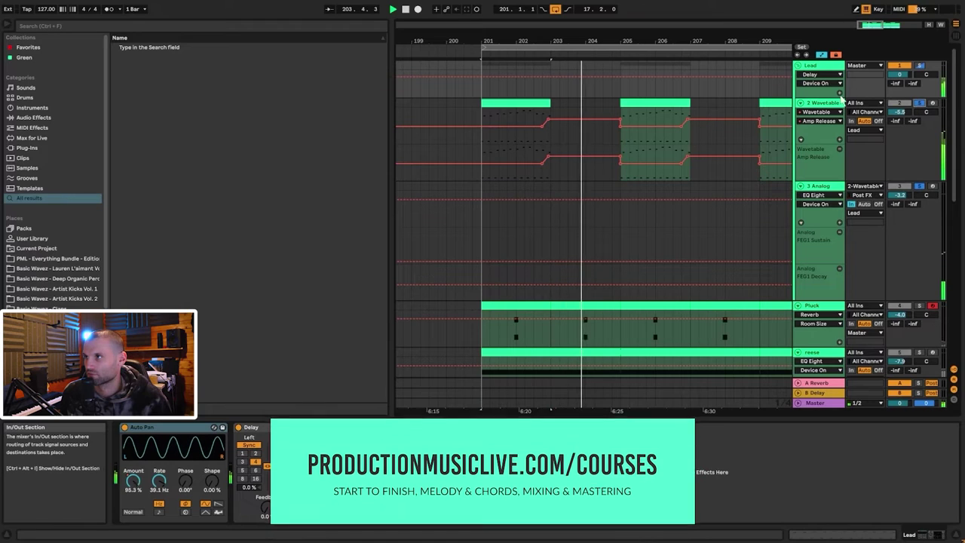
# Solo the Pluck track and open its MIDI clip starting at bar 201.
pyautogui.scroll(-6, 838, 218)
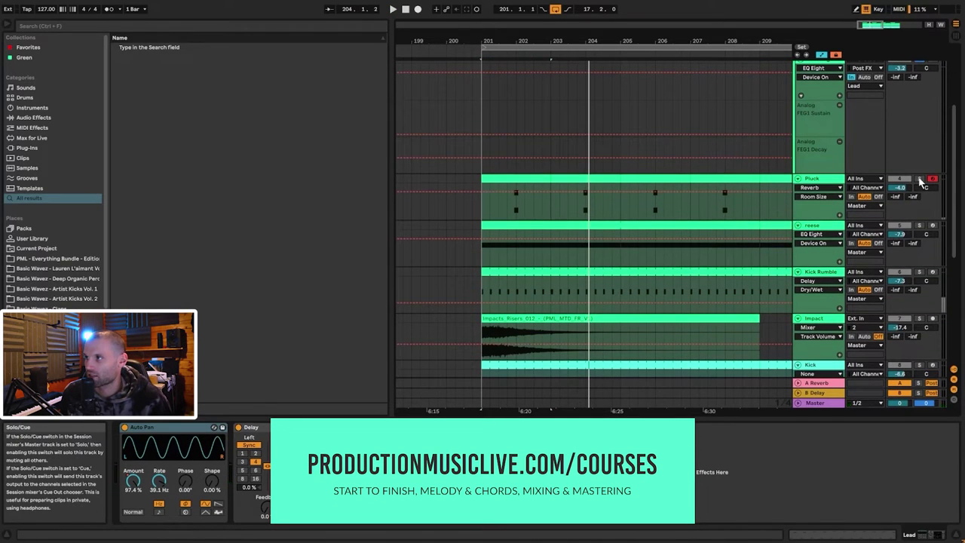
pyautogui.click(920, 179)
pyautogui.click(483, 211)
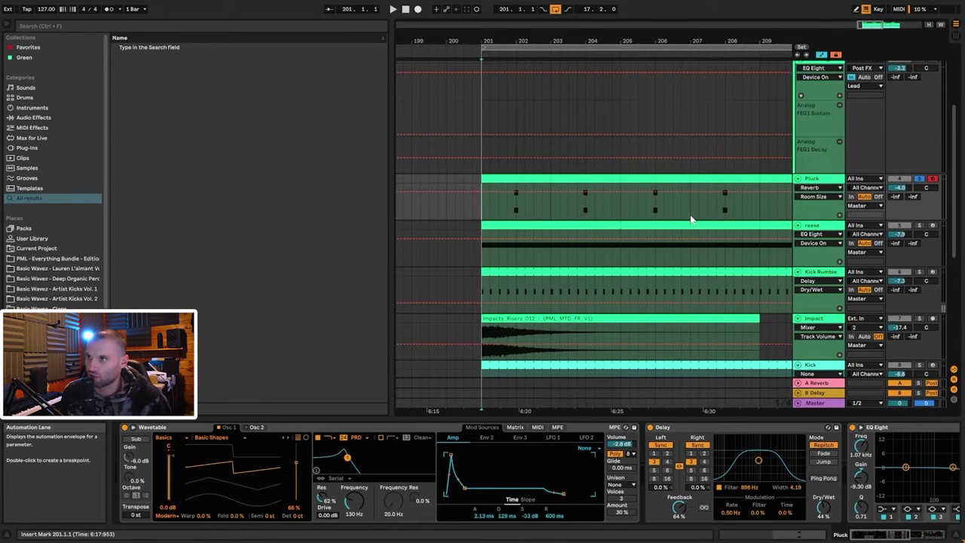
pyautogui.click(525, 178)
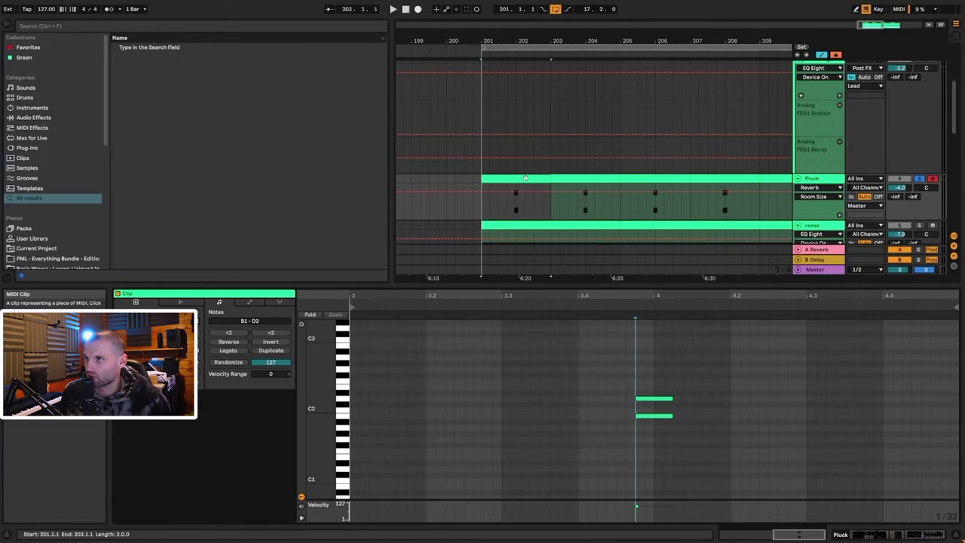
# Examine the B1 and D2 notes in the Pluck clip and play them back.
pyautogui.moveTo(625, 372); pyautogui.dragTo(656, 446)
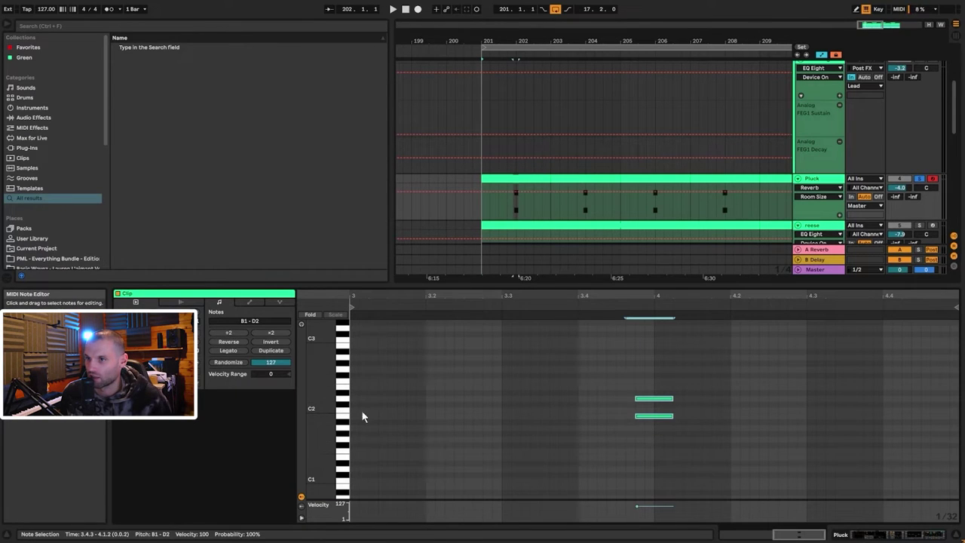
pyautogui.click(641, 417)
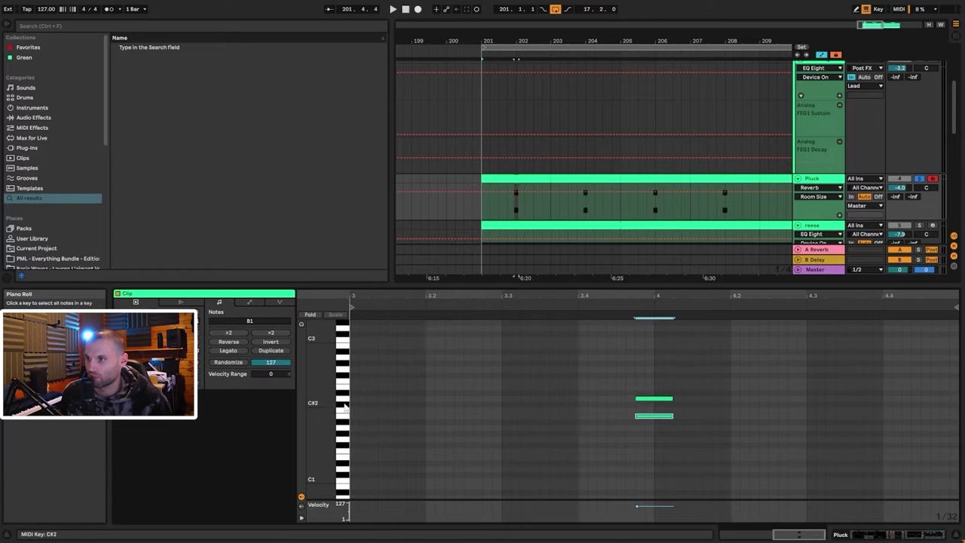
pyautogui.click(344, 403)
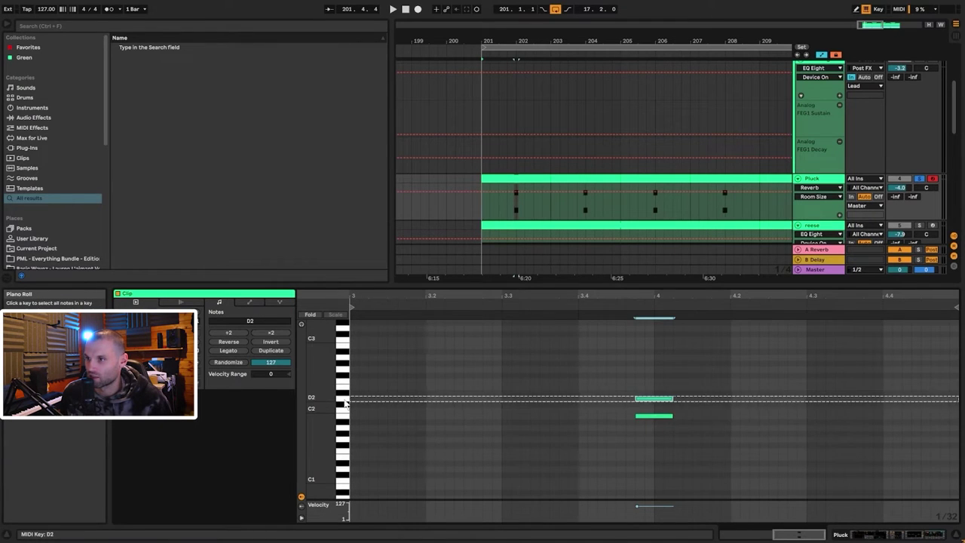
pyautogui.moveTo(621, 385); pyautogui.dragTo(671, 464)
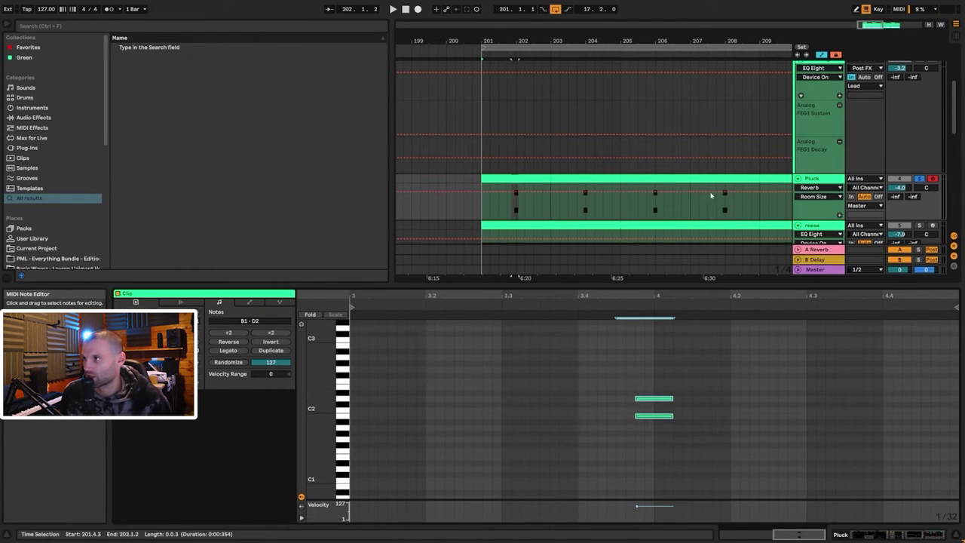
pyautogui.press('space')
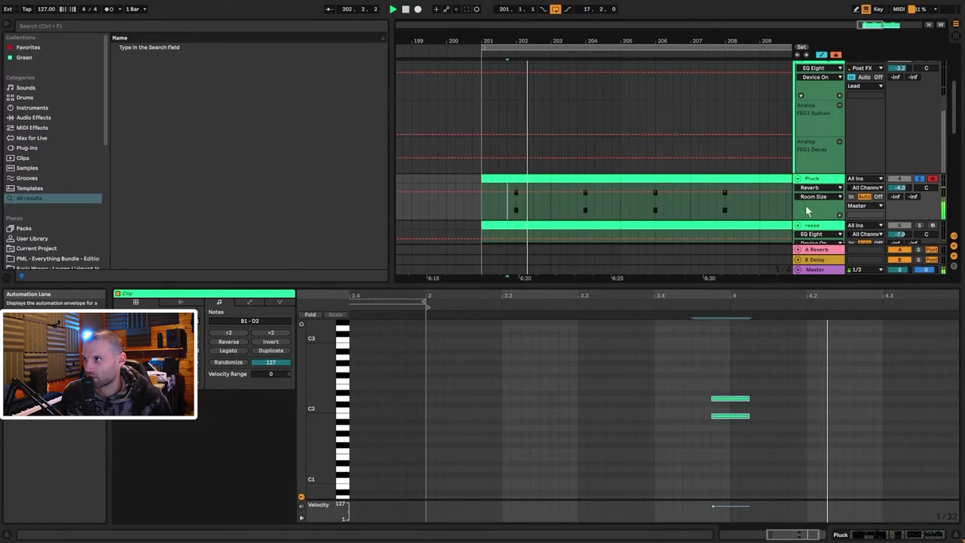
pyautogui.press('space')
# Bypass the Pluck's Delay, EQ Eight and Reverb, play it, and switch off Filter 1 in its Wavetable.
pyautogui.click(818, 181)
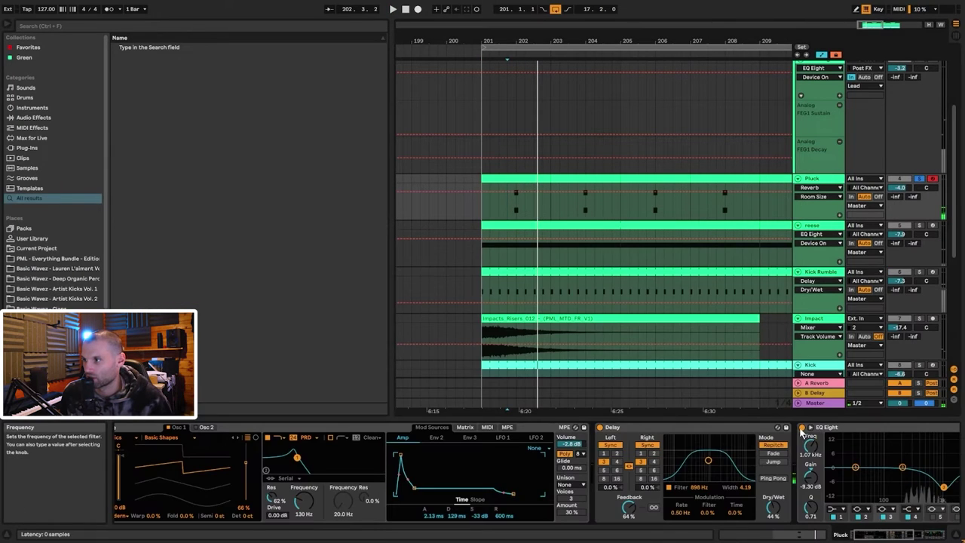
pyautogui.scroll(-3, 824, 447)
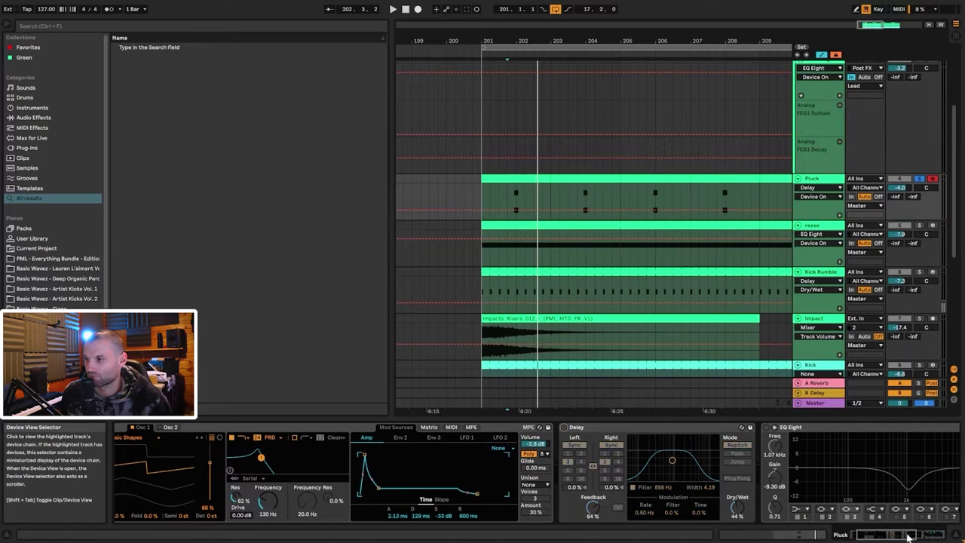
pyautogui.click(879, 537)
pyautogui.press('space')
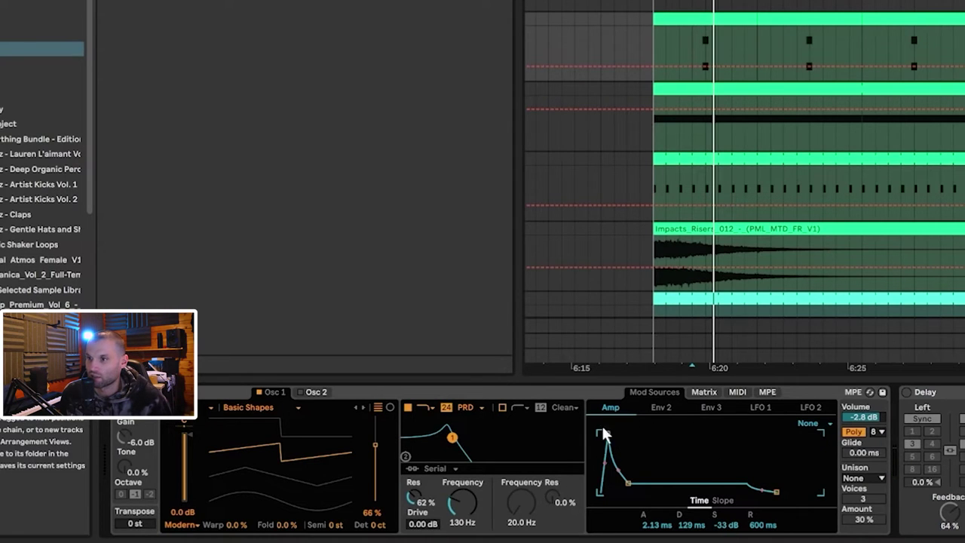
pyautogui.click(408, 407)
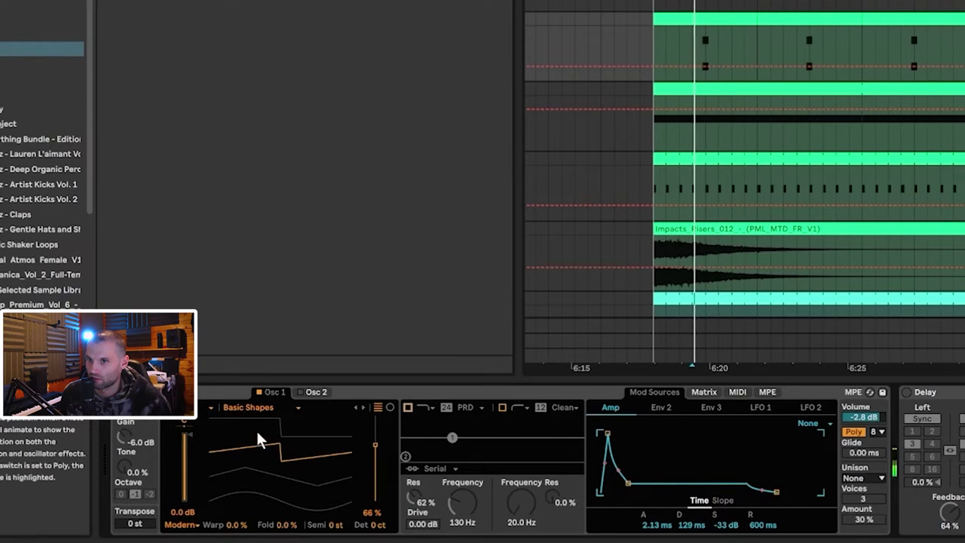
# Review the Pluck Wavetable's modulation matrix, Amp envelope and Env 2 envelope.
pyautogui.click(702, 393)
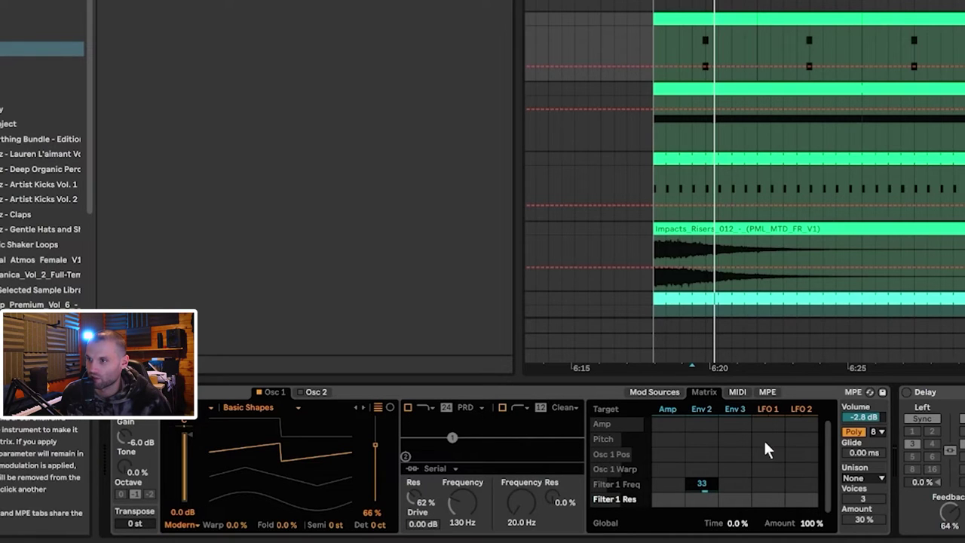
pyautogui.click(638, 393)
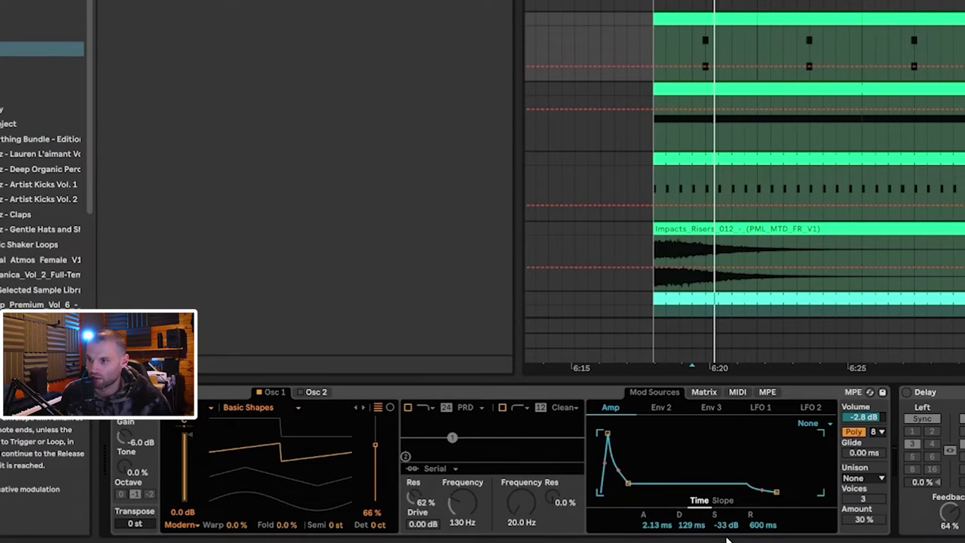
pyautogui.click(659, 408)
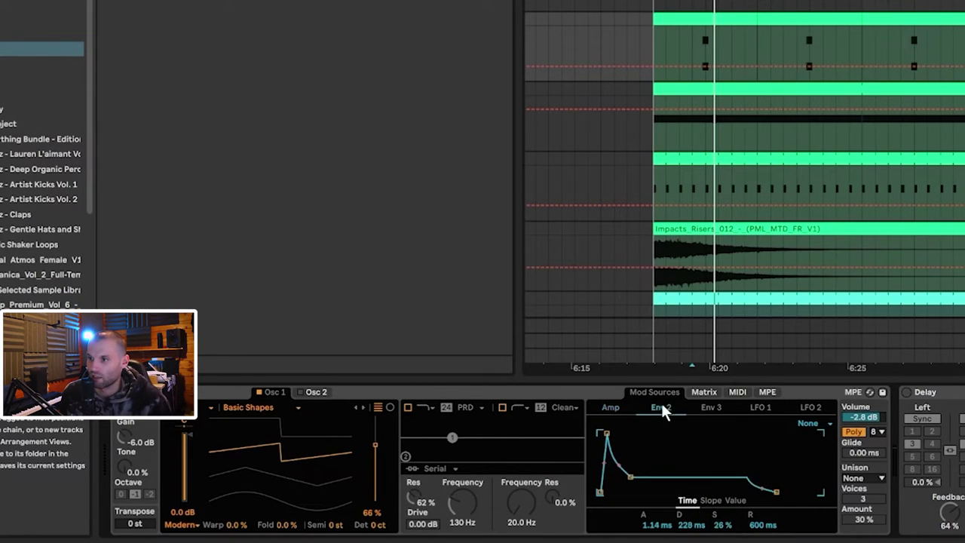
# Switch Filter 1 back on in the Pluck's Wavetable and check its PRD circuit type and frequency.
pyautogui.click(408, 408)
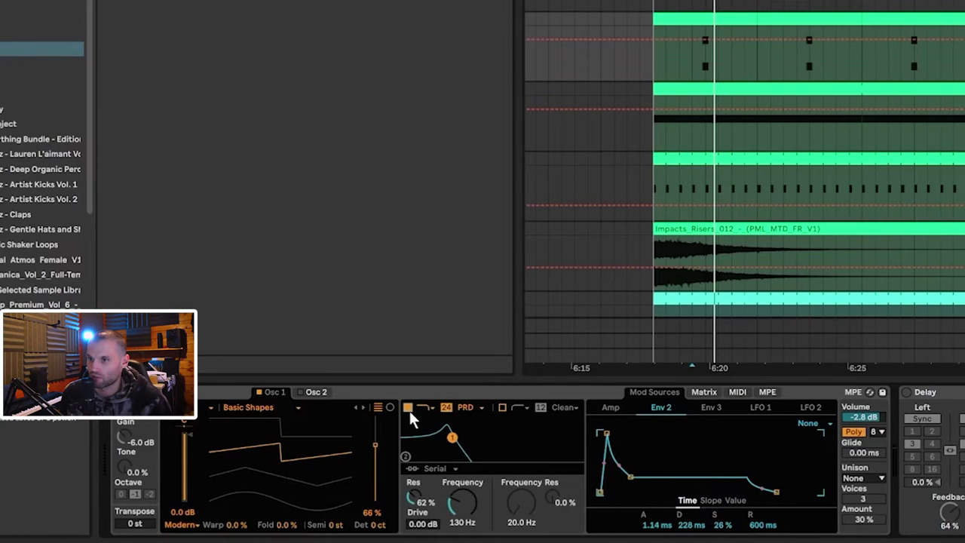
pyautogui.click(472, 408)
pyautogui.click(464, 464)
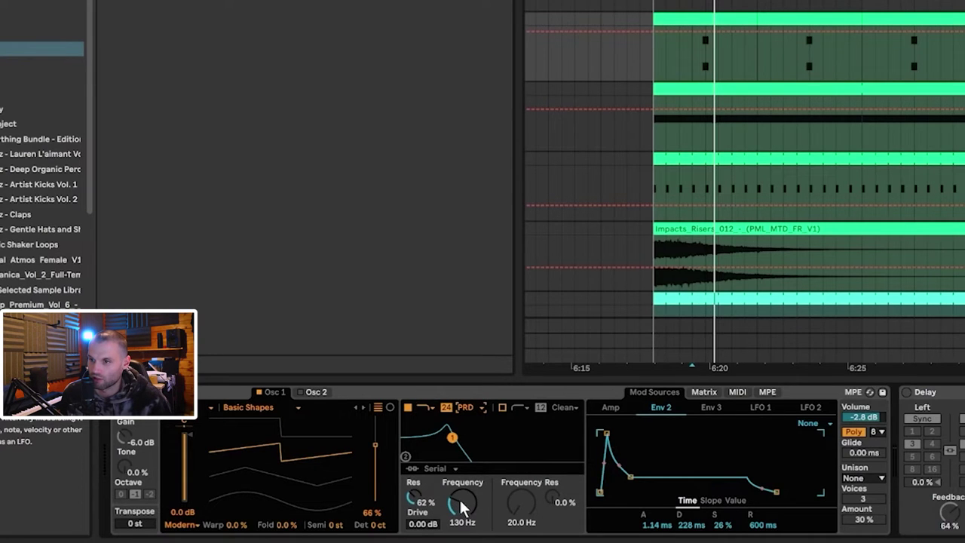
# Lower the Env 2 modulation of Filter 1 Freq to -7.8, return it to 33, and audition the filter resonance.
pyautogui.click(705, 392)
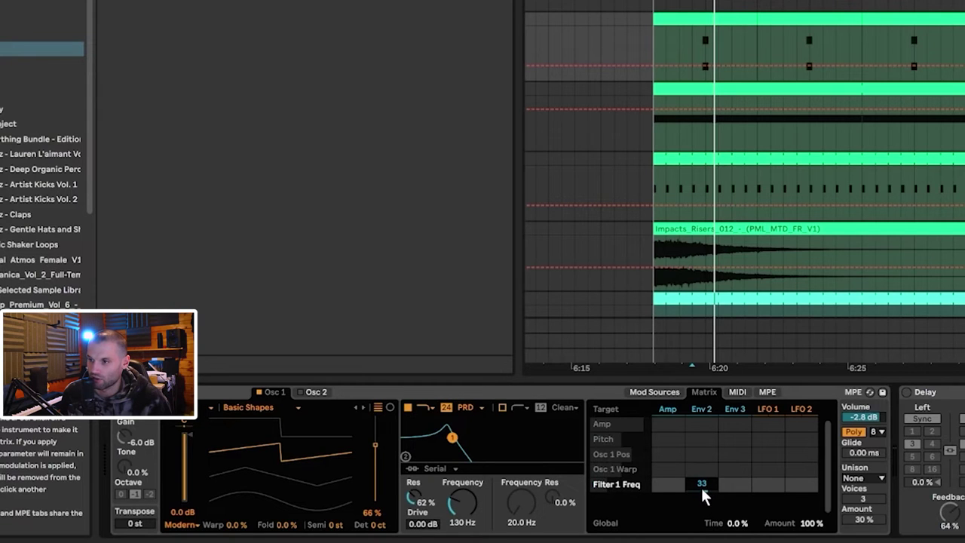
pyautogui.moveTo(703, 485); pyautogui.dragTo(702, 521)
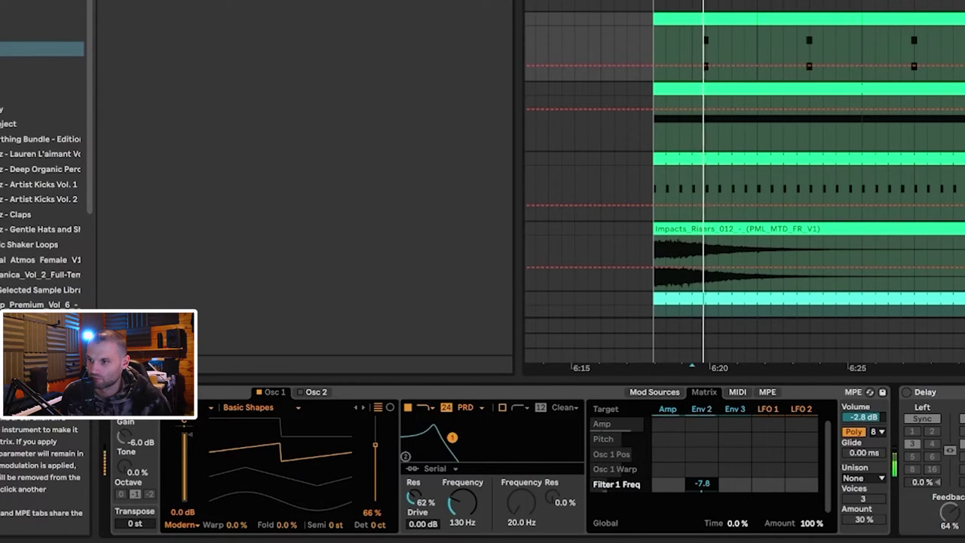
pyautogui.moveTo(702, 485)
pyautogui.mouseDown()
pyautogui.moveTo(702, 422)
pyautogui.moveTo(700, 494)
pyautogui.mouseUp()
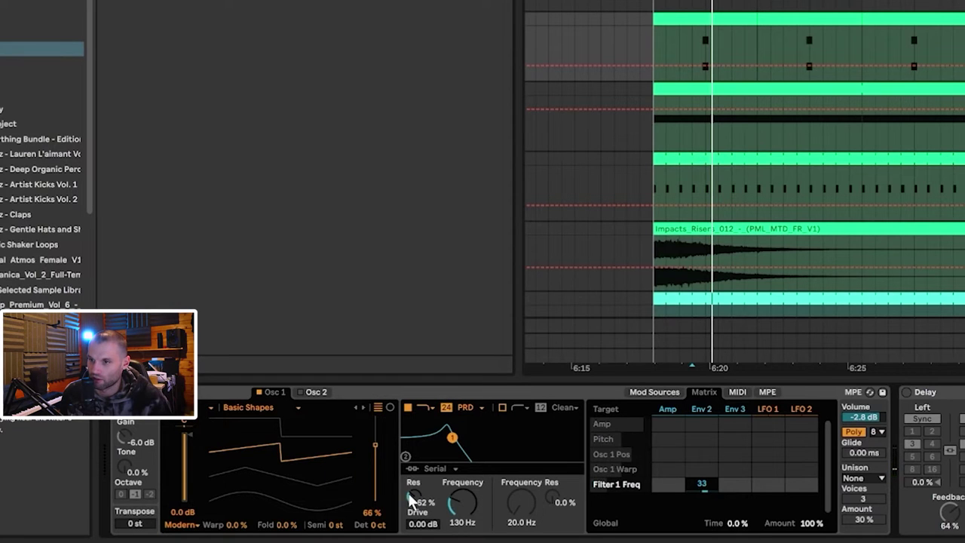
pyautogui.moveTo(412, 503)
pyautogui.mouseDown()
pyautogui.moveTo(412, 468)
pyautogui.moveTo(413, 504)
pyautogui.mouseUp()
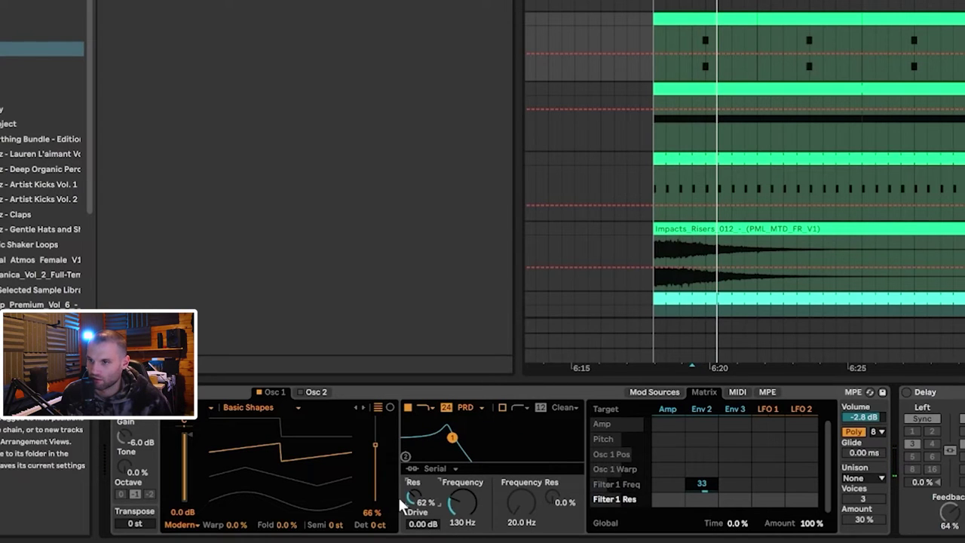
# Reactivate the Pluck's Delay and EQ Eight, comparing the sound with the EQ off and on.
pyautogui.click(906, 392)
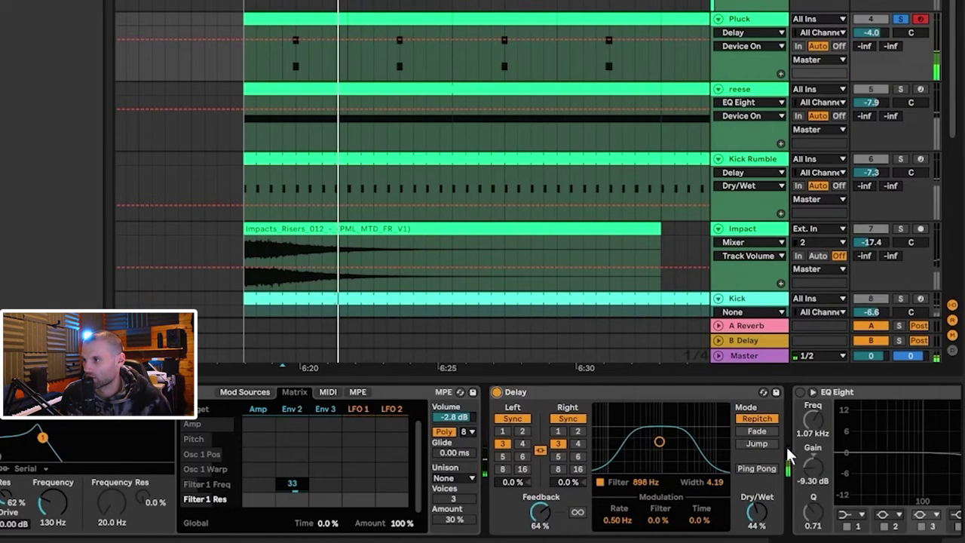
pyautogui.hscroll(5, 633, 430)
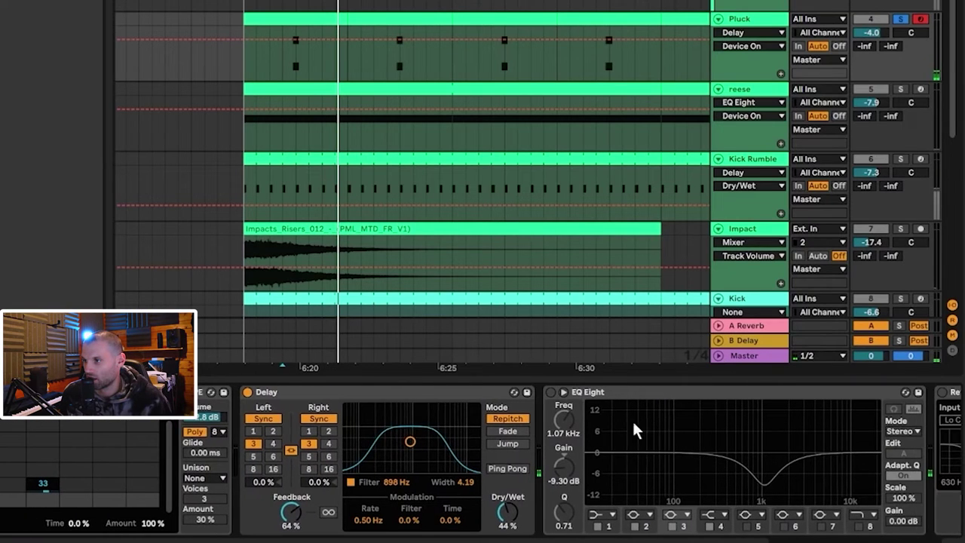
pyautogui.click(551, 393)
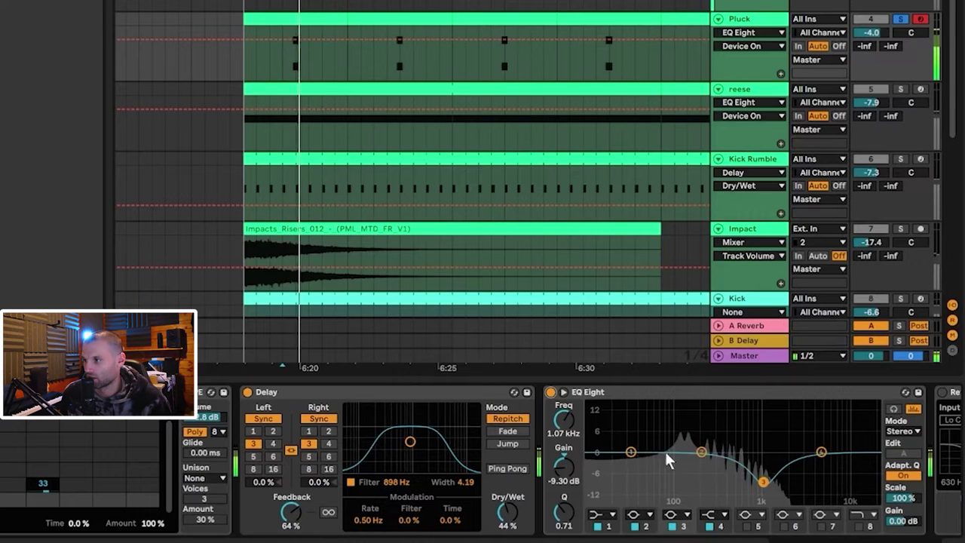
pyautogui.click(550, 392)
pyautogui.click(549, 392)
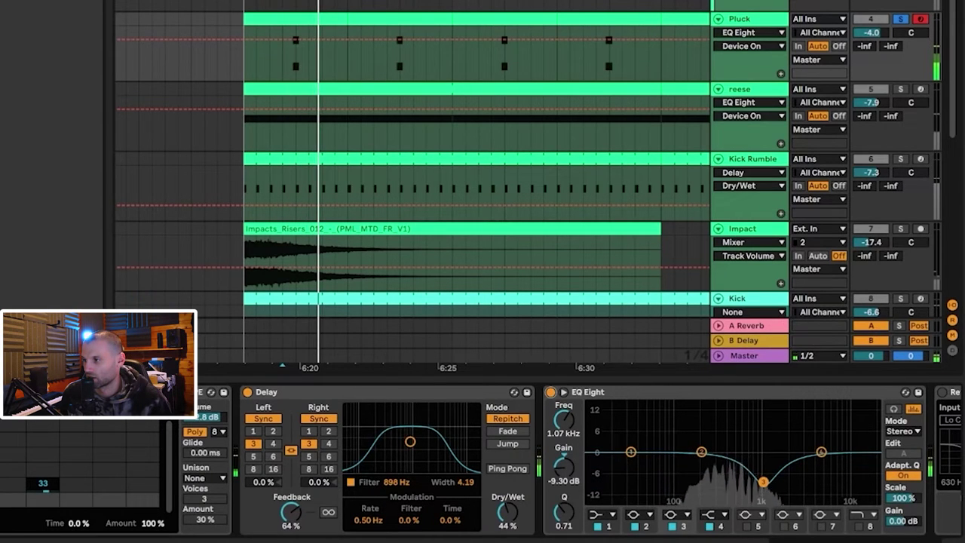
# Reactivate the Pluck's Reverb, look over its settings and play the full effect chain.
pyautogui.hscroll(5, 598, 404)
pyautogui.click(561, 392)
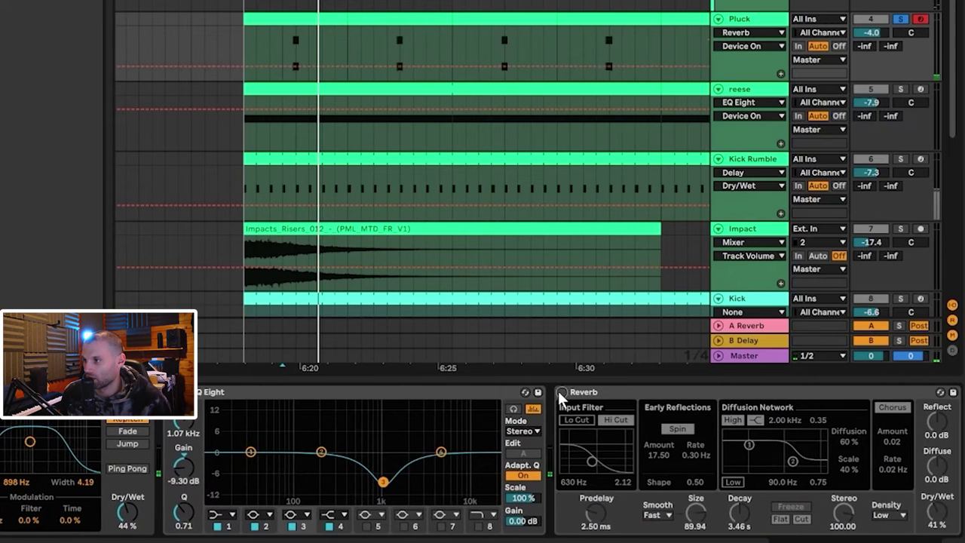
pyautogui.hscroll(4, 560, 392)
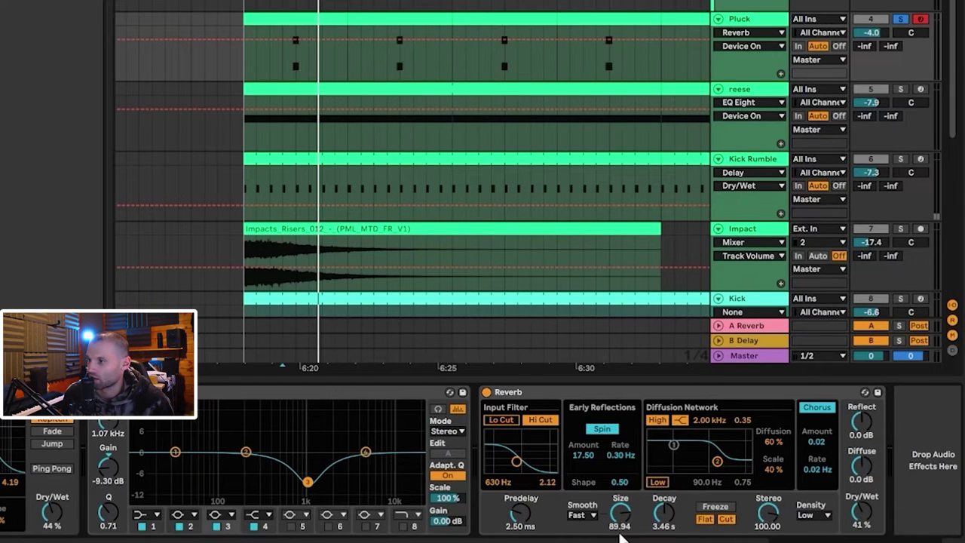
pyautogui.press('space')
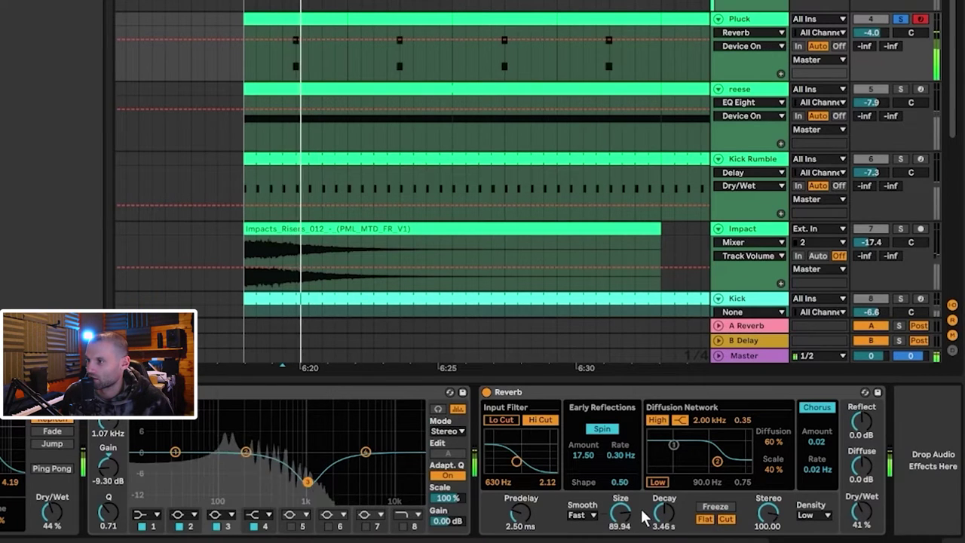
pyautogui.hscroll(1, 924, 516)
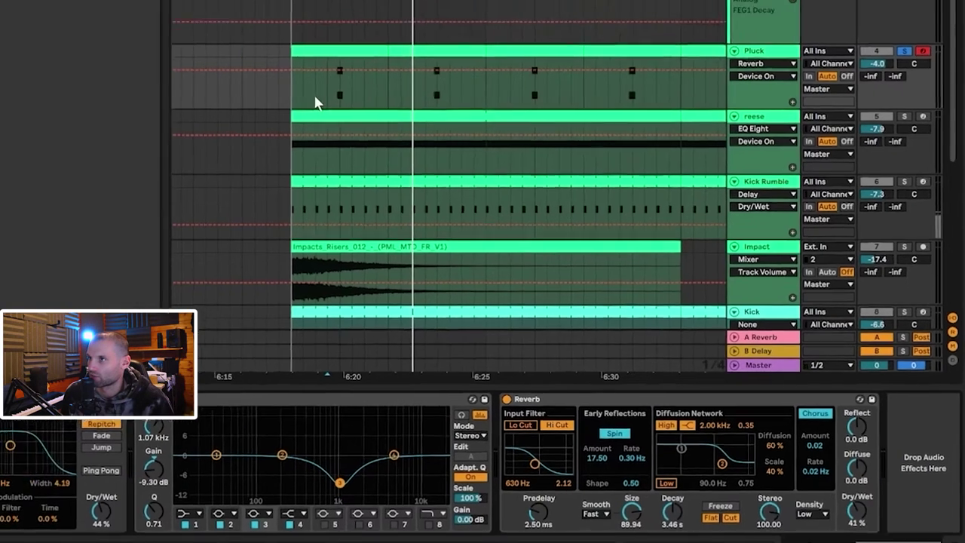
# Solo the reese track in place of the Pluck, play it and show its device chain from the Wavetable onward.
pyautogui.scroll(1, 906, 197)
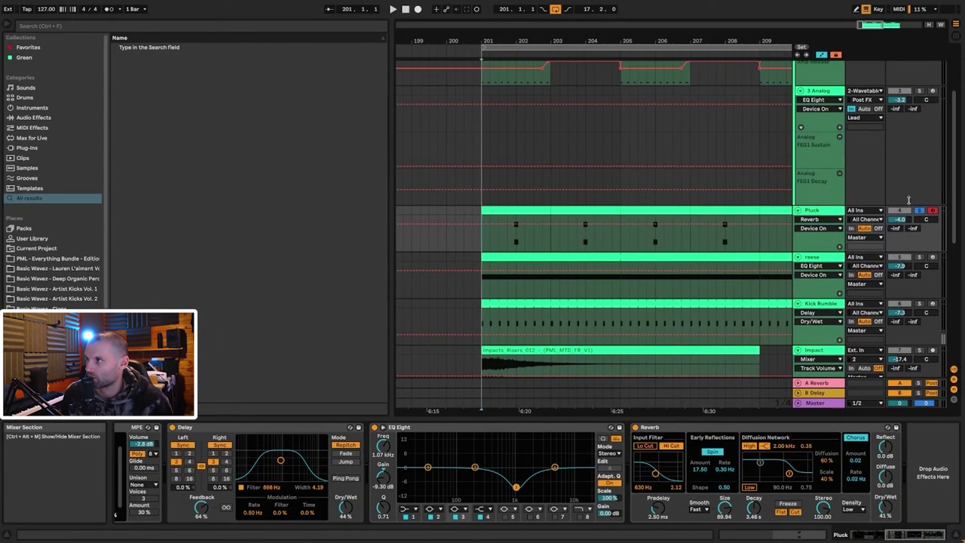
pyautogui.scroll(-2, 909, 200)
pyautogui.press('space')
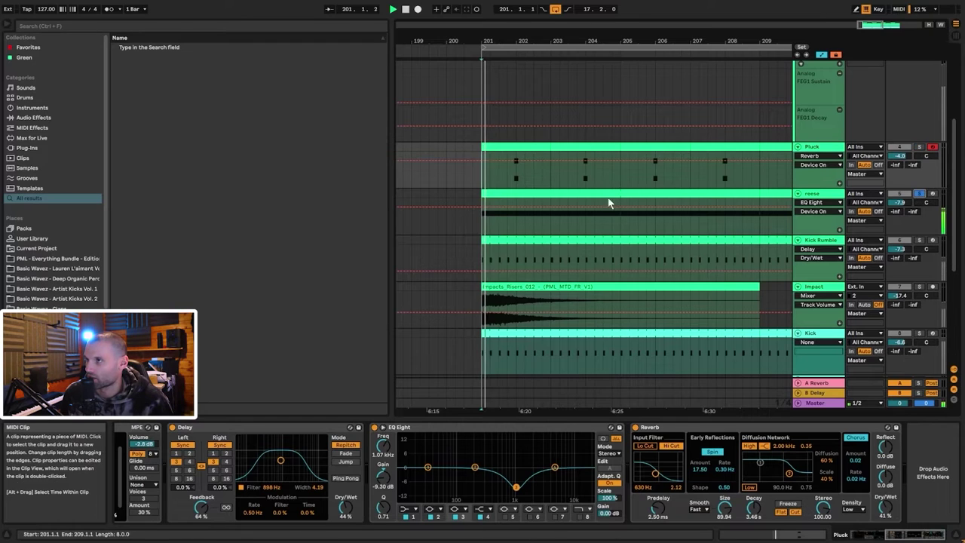
pyautogui.click(836, 199)
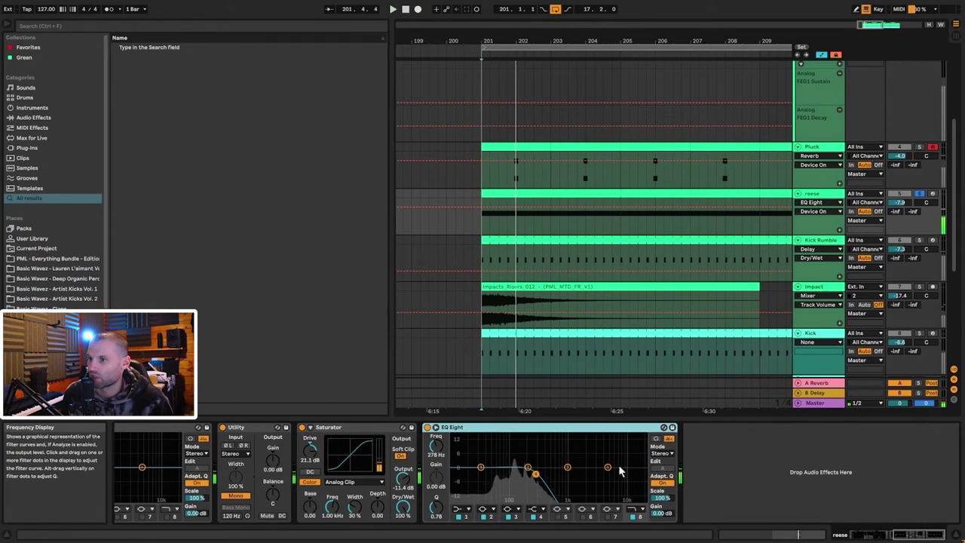
pyautogui.click(897, 535)
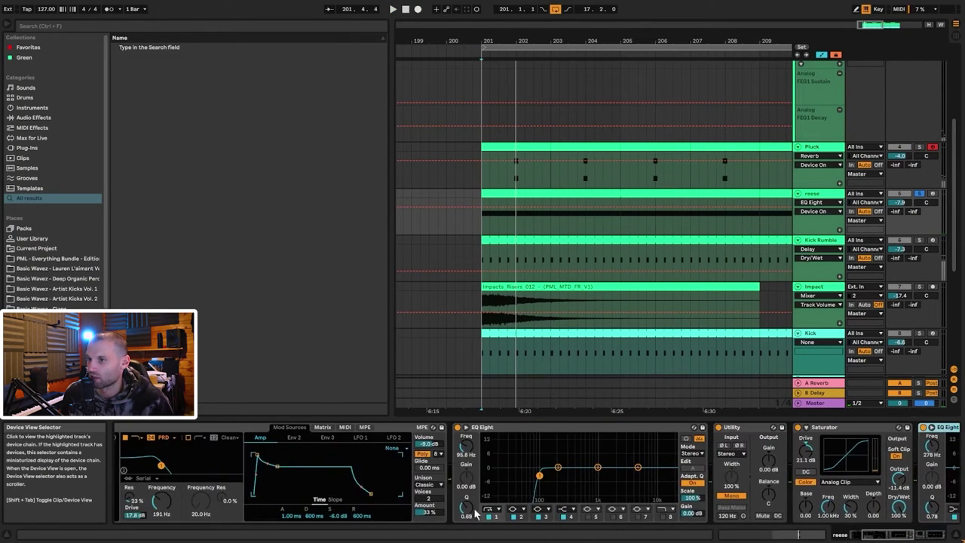
# Deactivate the reese's two EQ Eights, Utility and Saturator, play the dry sound and bring its Wavetable into view.
pyautogui.click(845, 537)
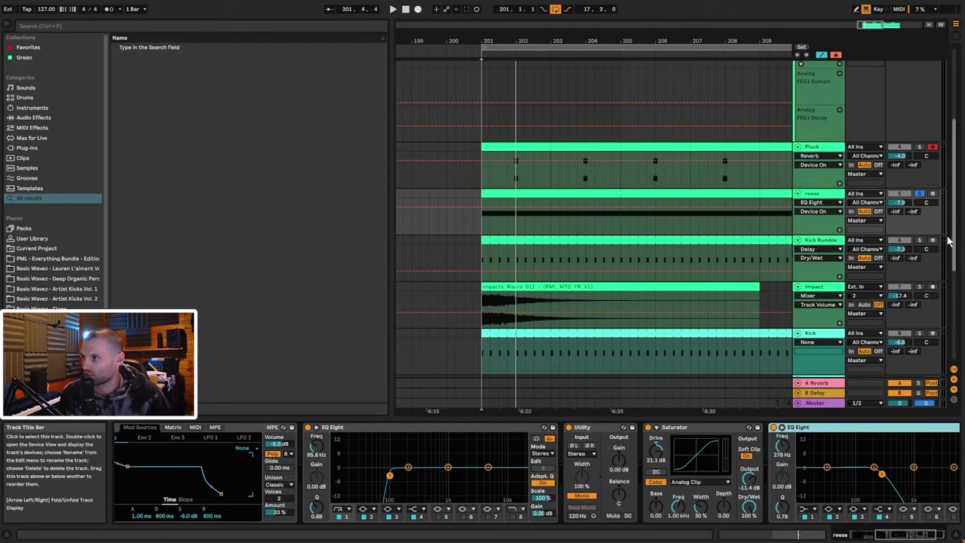
pyautogui.hscroll(3, 645, 453)
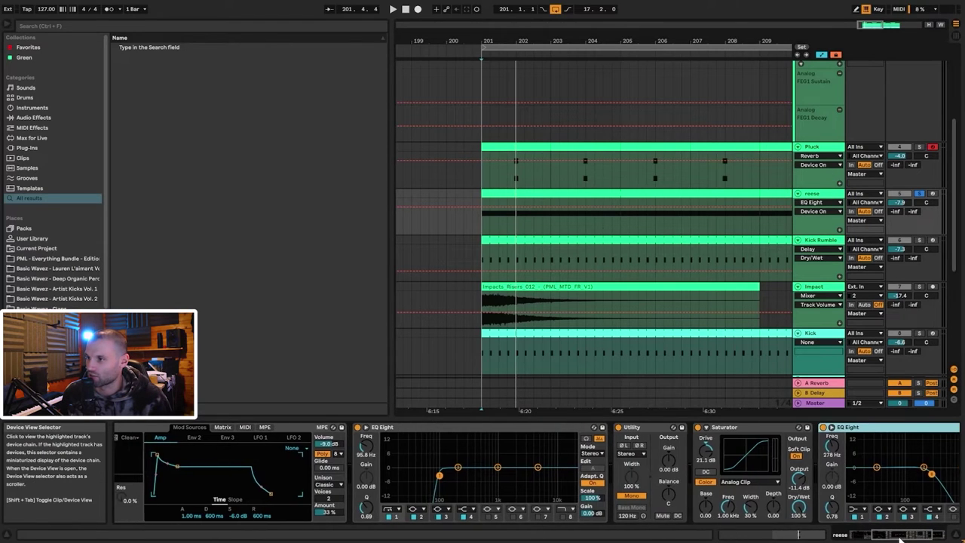
pyautogui.click(527, 427)
pyautogui.click(446, 427)
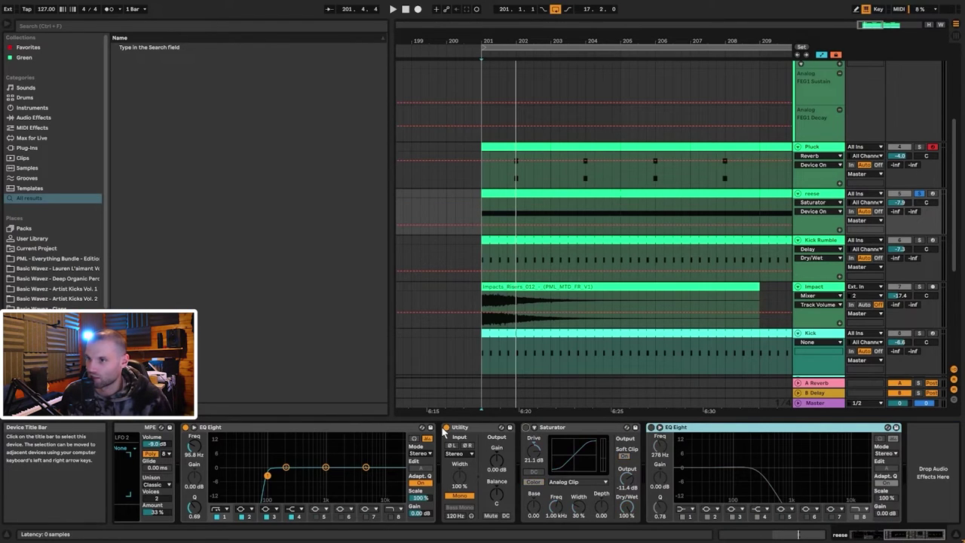
pyautogui.click(186, 427)
pyautogui.press('space')
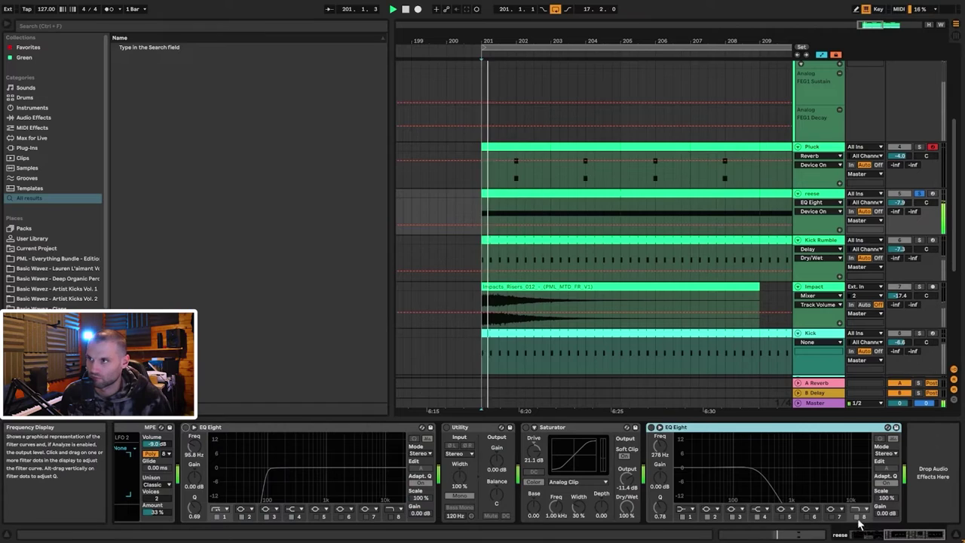
pyautogui.moveTo(888, 535); pyautogui.dragTo(856, 537)
pyautogui.press('space')
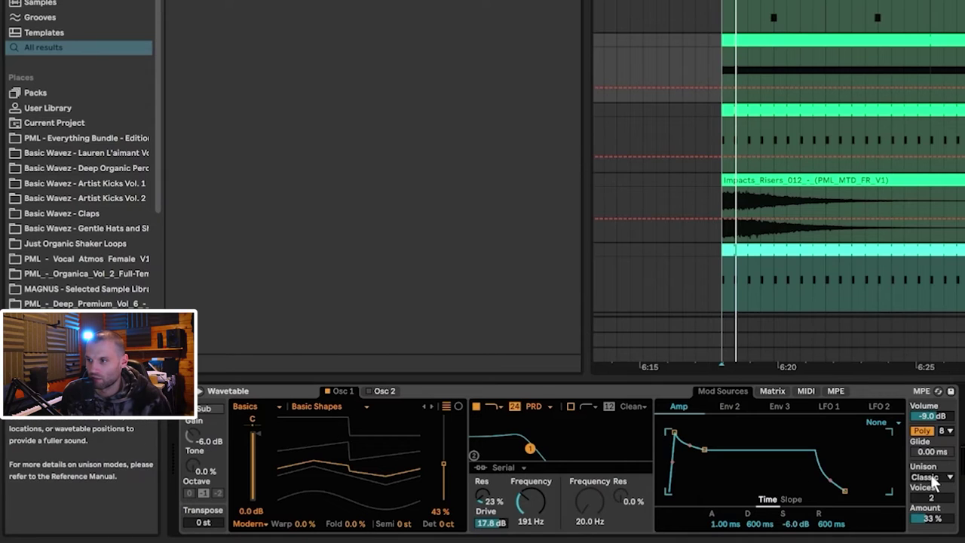
# Set the reese Wavetable's Unison to None and audition the sound with Filter 1 off and on.
pyautogui.click(933, 476)
pyautogui.click(924, 394)
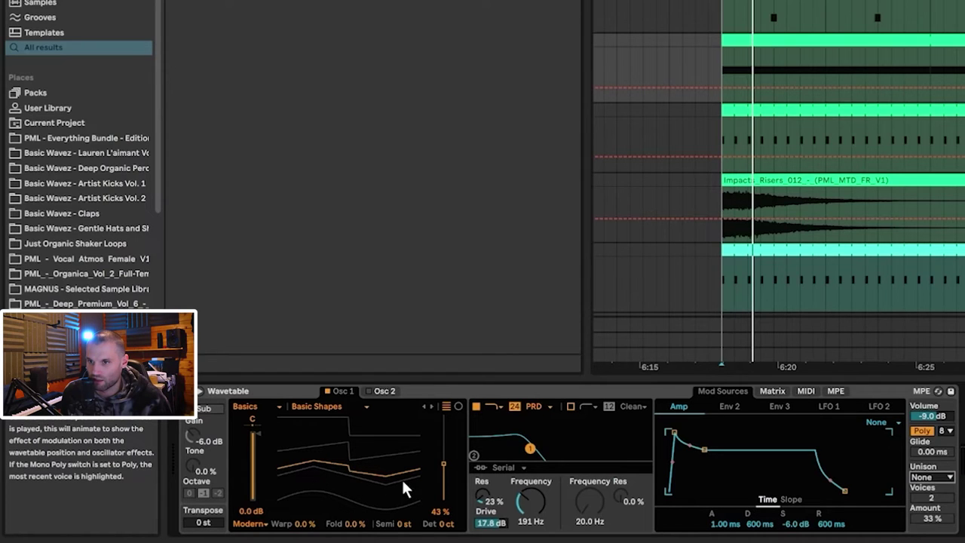
pyautogui.click(476, 407)
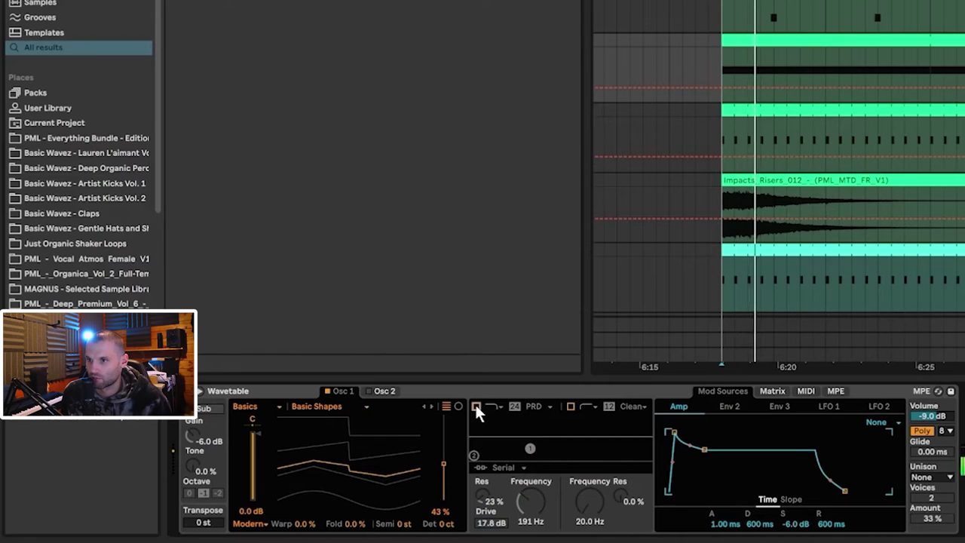
pyautogui.click(476, 407)
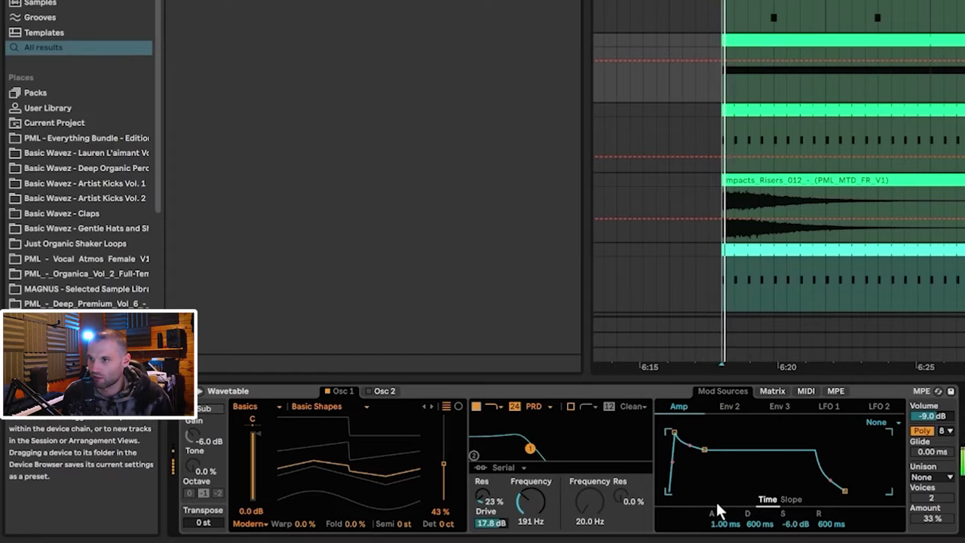
# Check Env 2 and the modulation matrix, and set the Wavetable's Unison back to Classic.
pyautogui.click(726, 406)
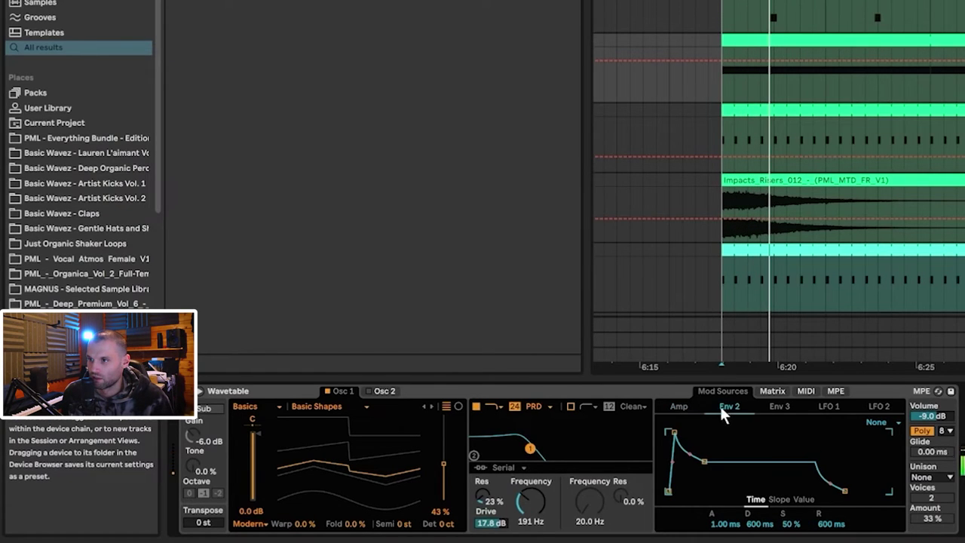
pyautogui.click(781, 392)
pyautogui.click(709, 391)
pyautogui.click(698, 409)
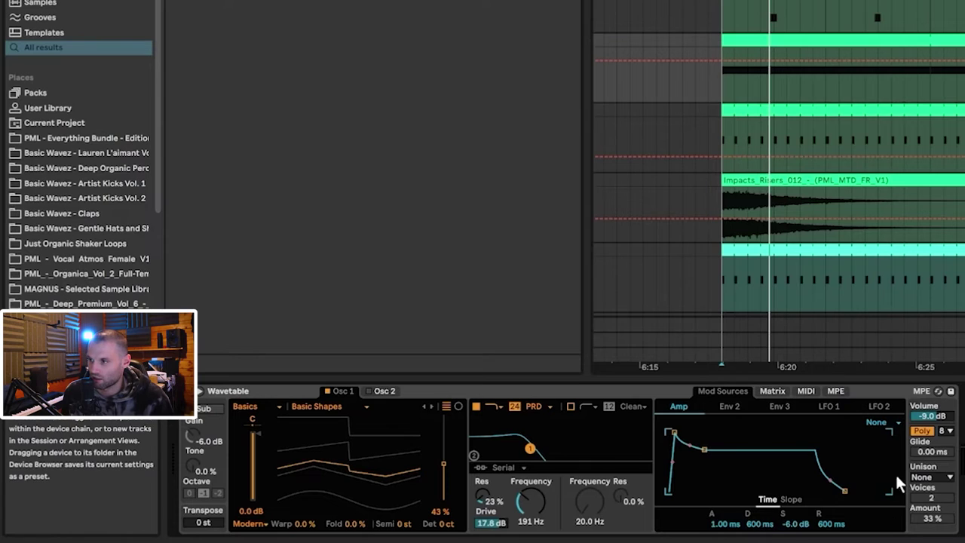
pyautogui.click(944, 482)
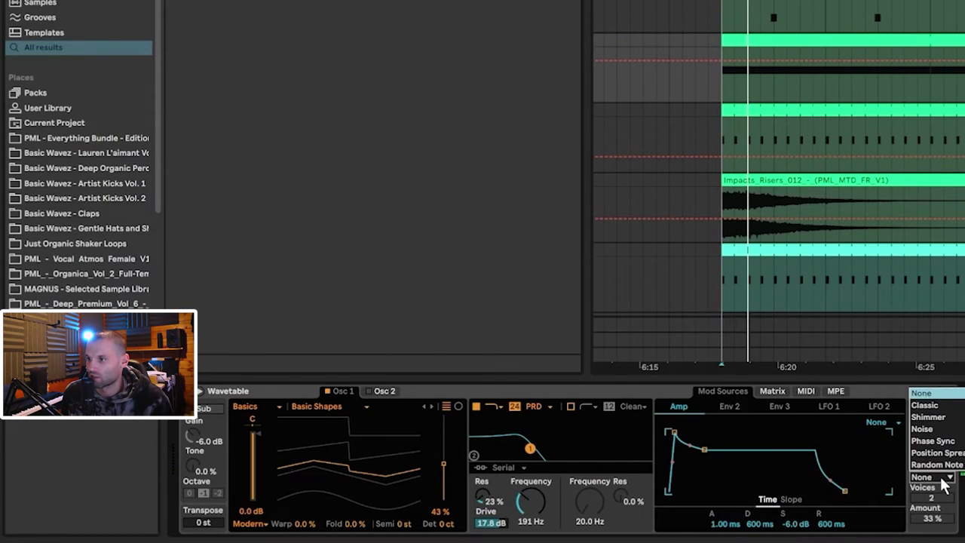
pyautogui.click(929, 405)
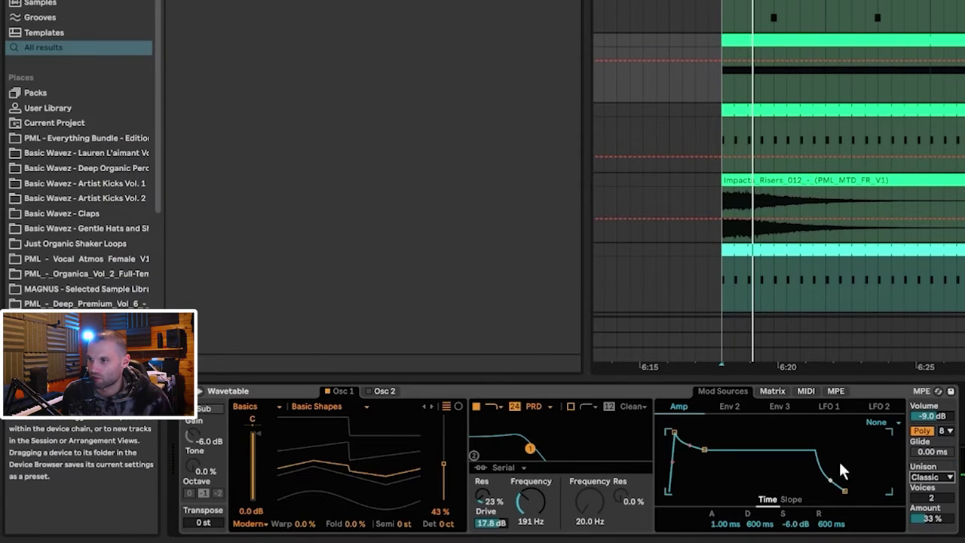
# Reactivate the reese's first EQ Eight and play the track to hear its low cut.
pyautogui.hscroll(10, 483, 460)
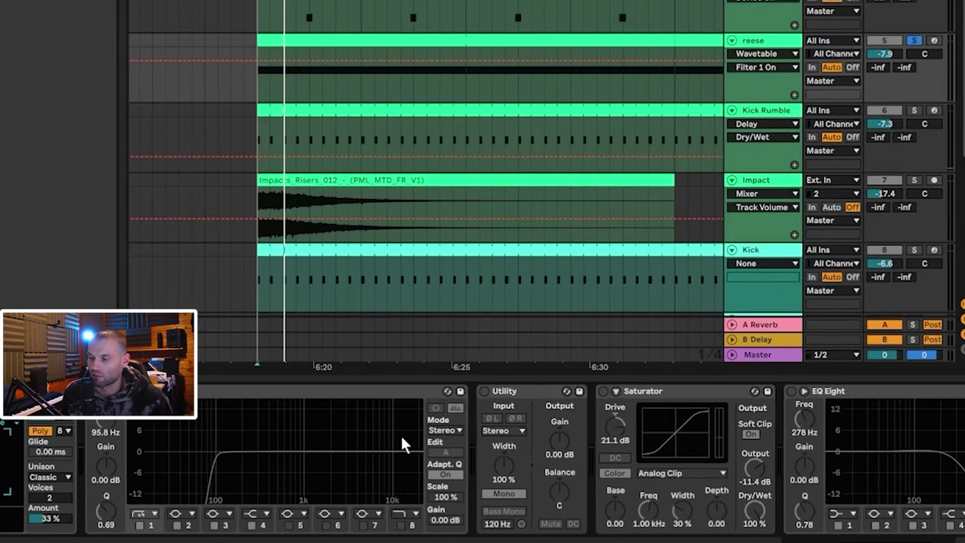
pyautogui.press('0')
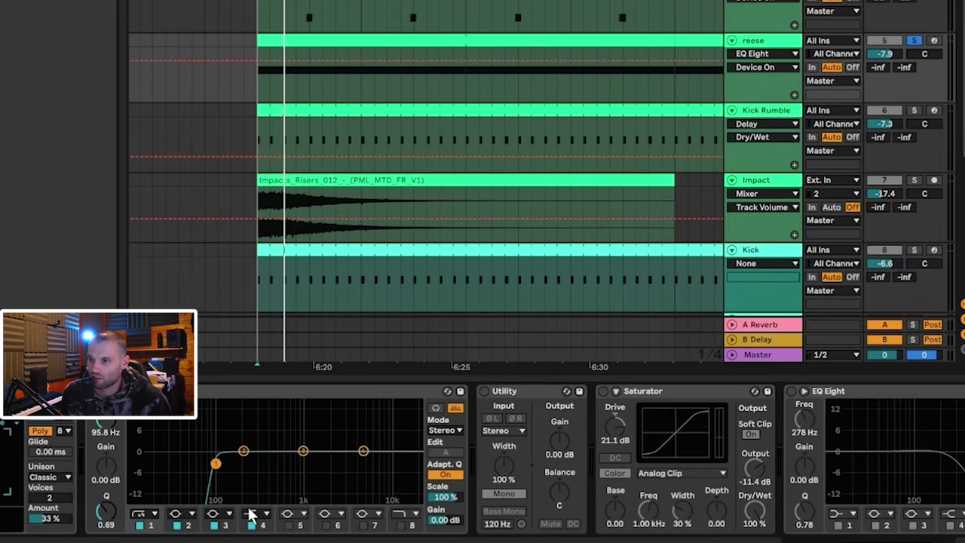
pyautogui.press('space')
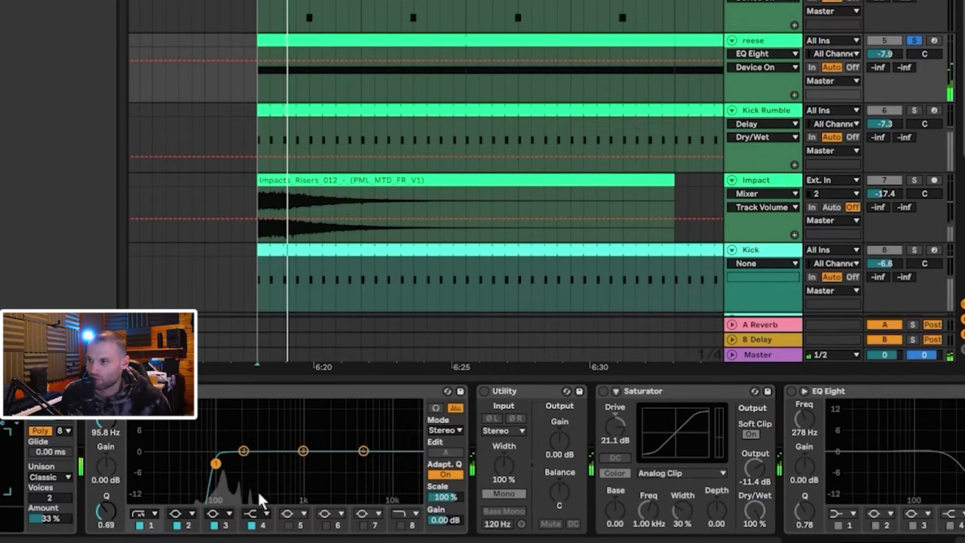
pyautogui.press('space')
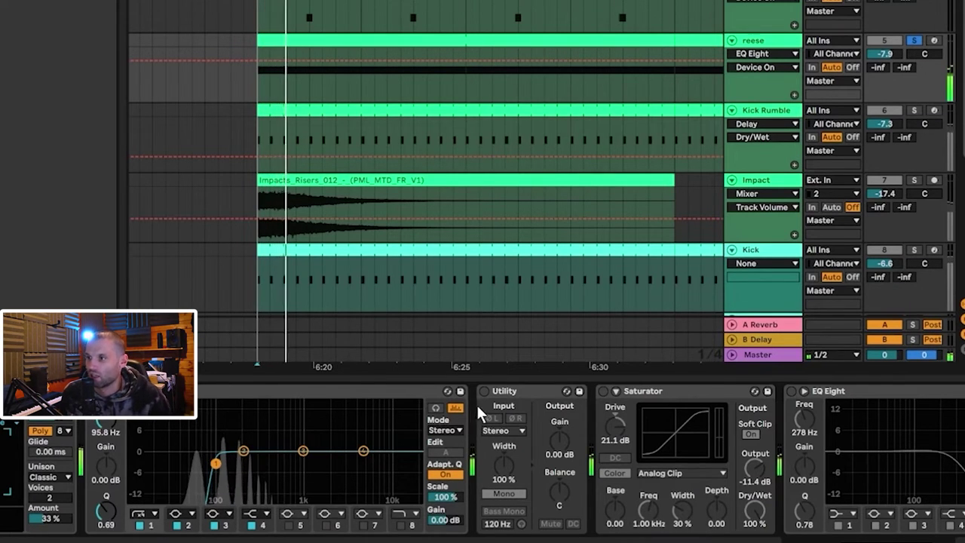
# Reactivate the reese's Utility with Mono enabled and play the track.
pyautogui.click(483, 391)
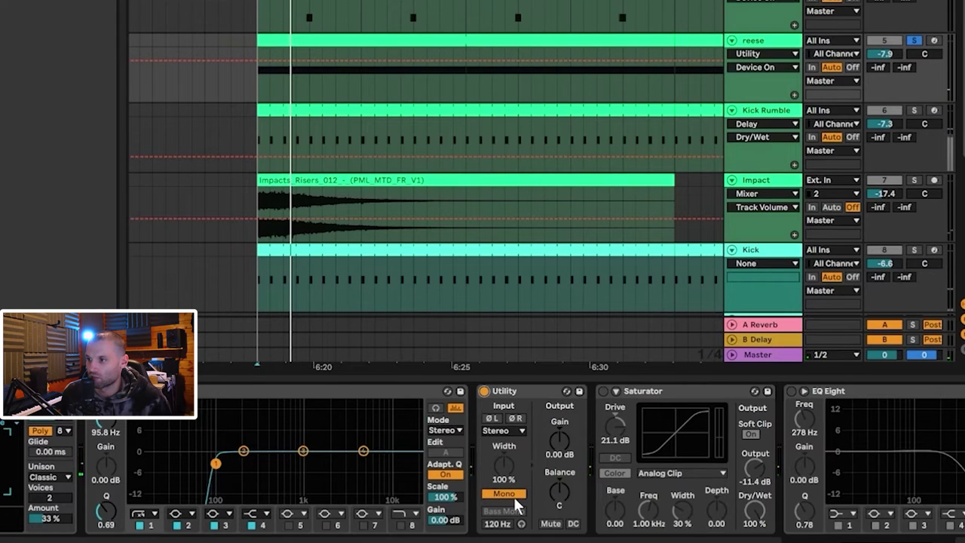
pyautogui.press('space')
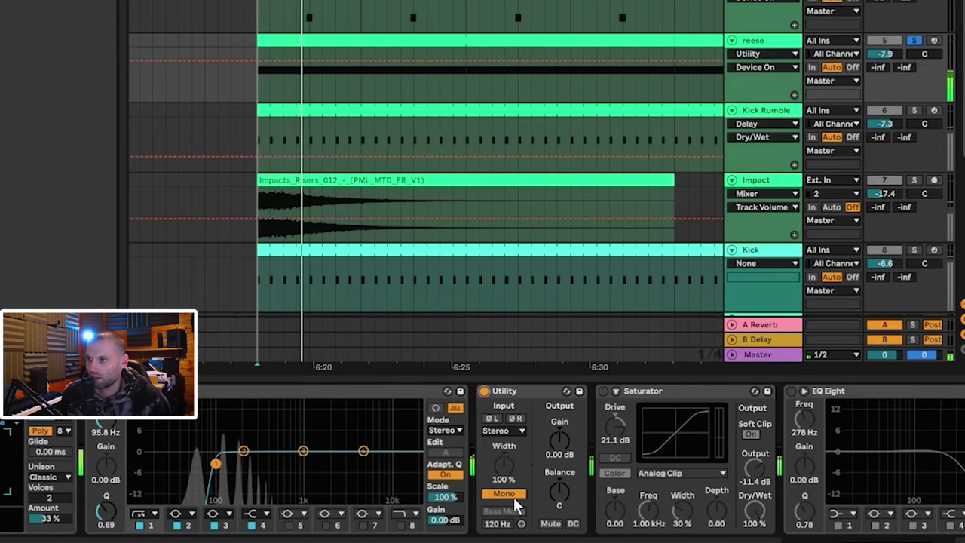
pyautogui.press('space')
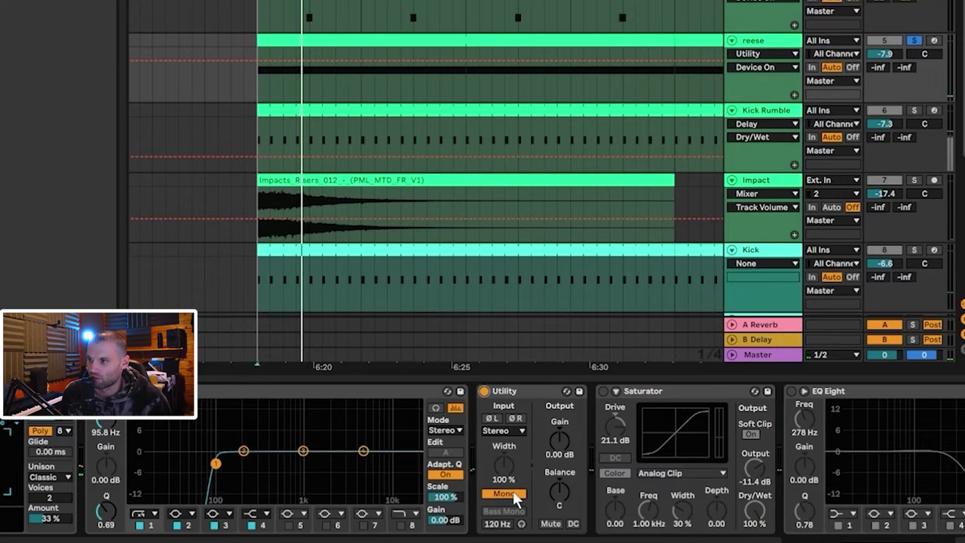
# Play the reese without and with its Saturator, leaving the Saturator active.
pyautogui.hscroll(3, 841, 537)
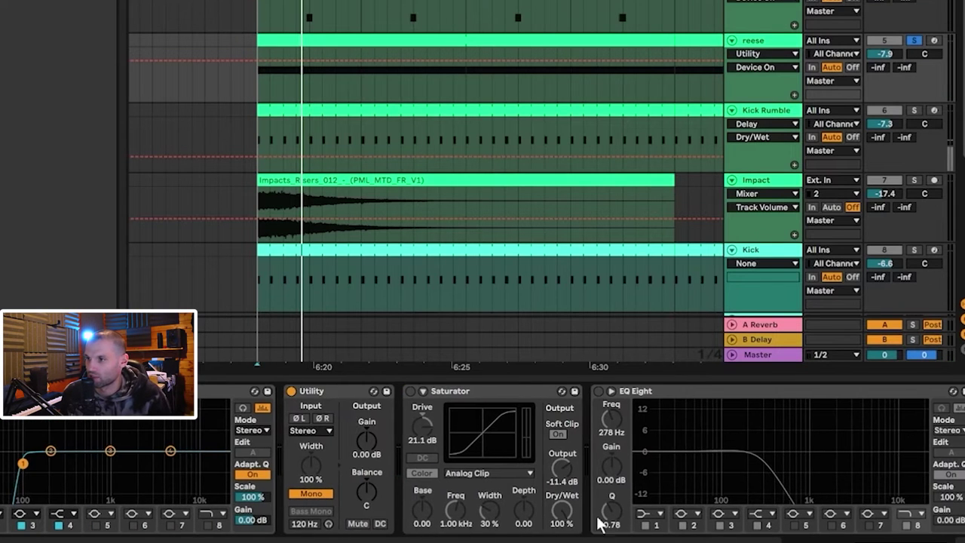
pyautogui.press('space')
pyautogui.click(410, 391)
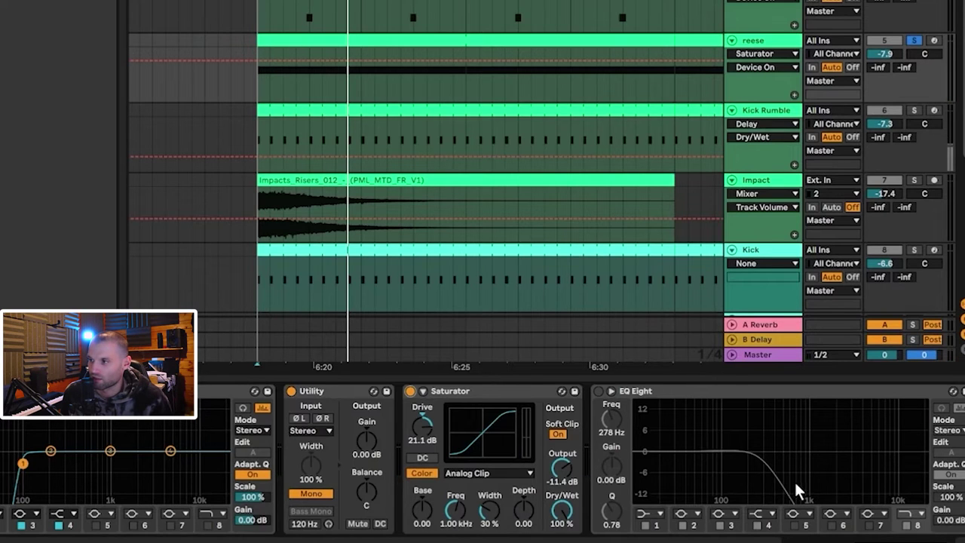
pyautogui.press('space')
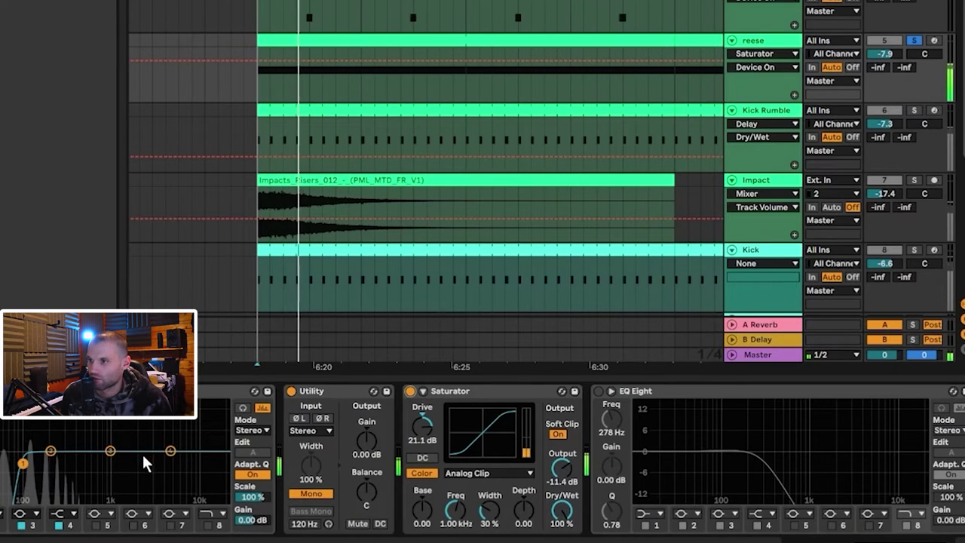
pyautogui.press('space')
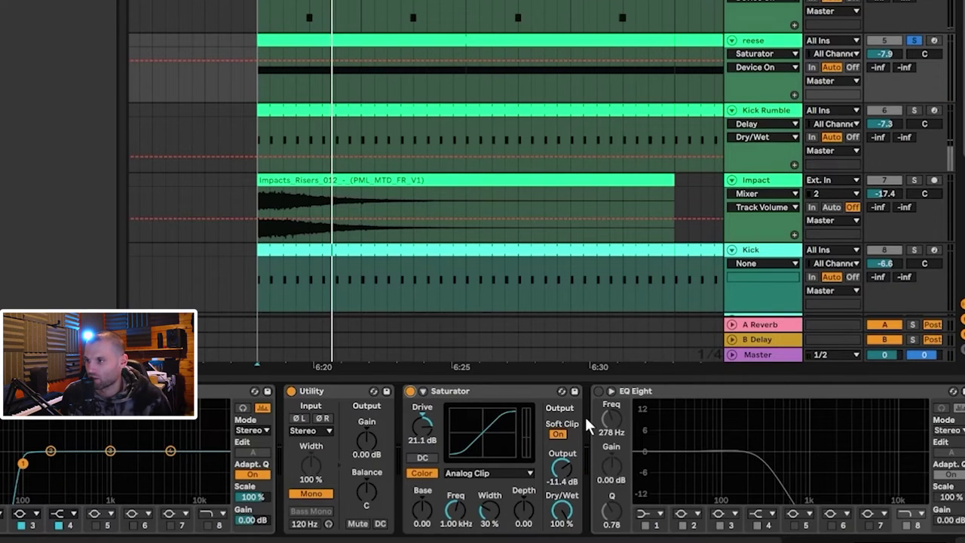
# Reactivate the reese's second EQ Eight and play the full chain while watching its high cut.
pyautogui.click(598, 391)
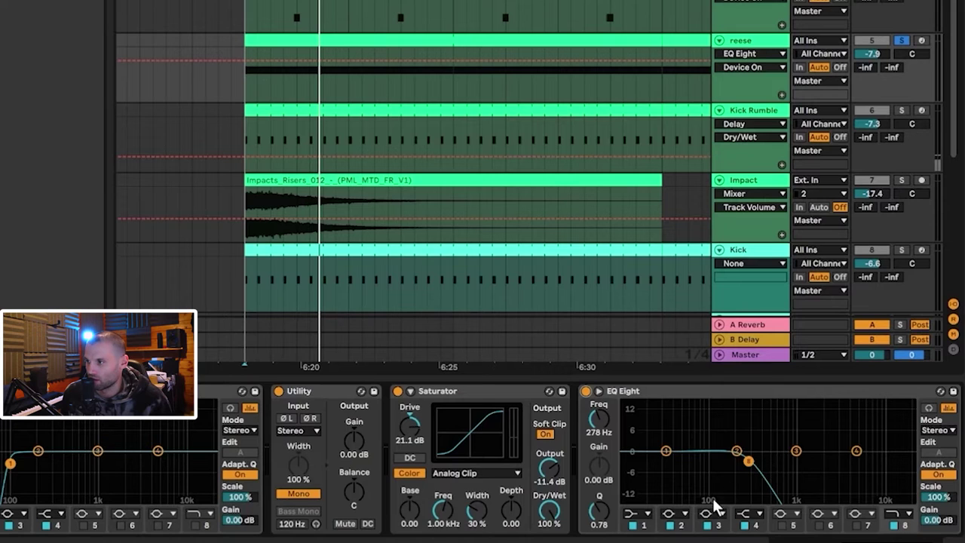
pyautogui.press('space')
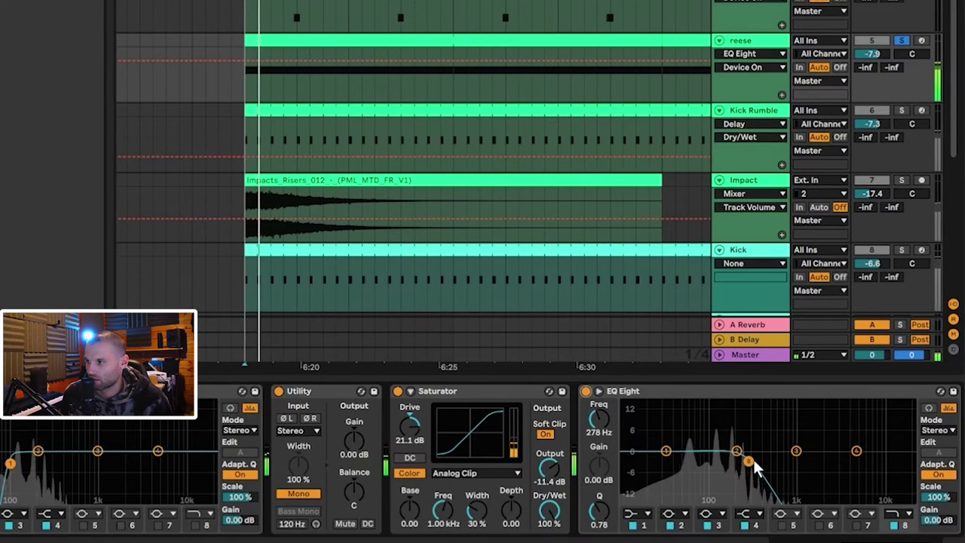
pyautogui.hscroll(3, 679, 460)
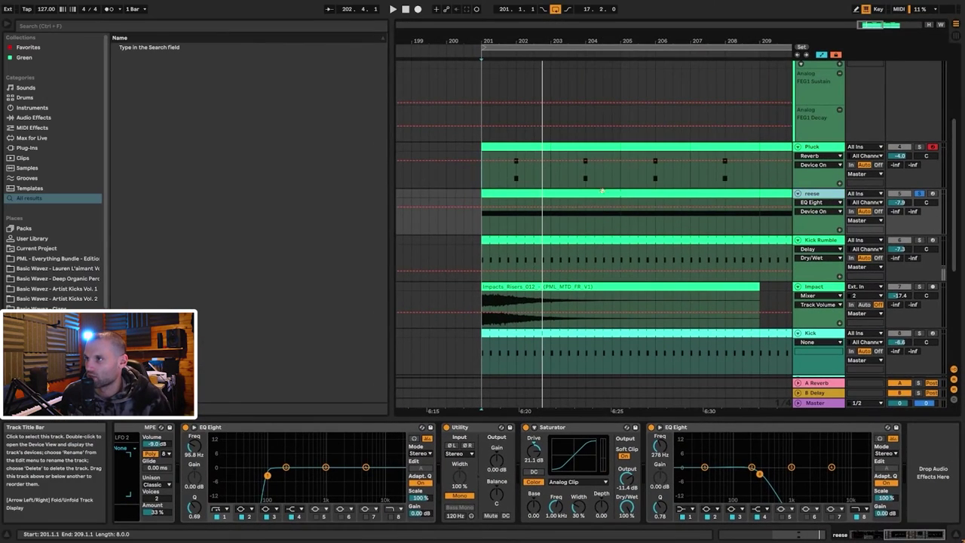
# View the notes in the reese's MIDI clip, and play the soloed Kick Rumble track with its device chain shown.
pyautogui.doubleClick(566, 198)
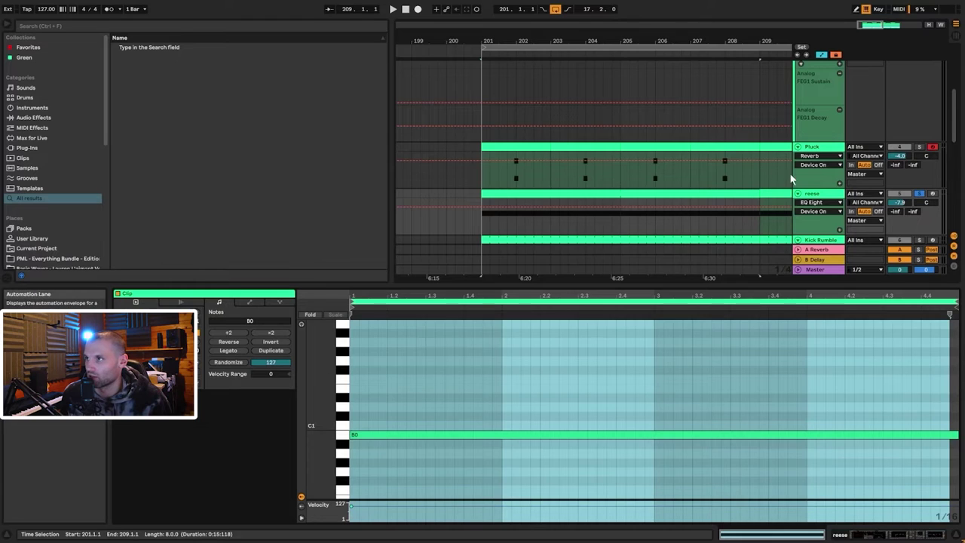
pyautogui.scroll(-3, 754, 189)
pyautogui.doubleClick(815, 124)
pyautogui.click(816, 166)
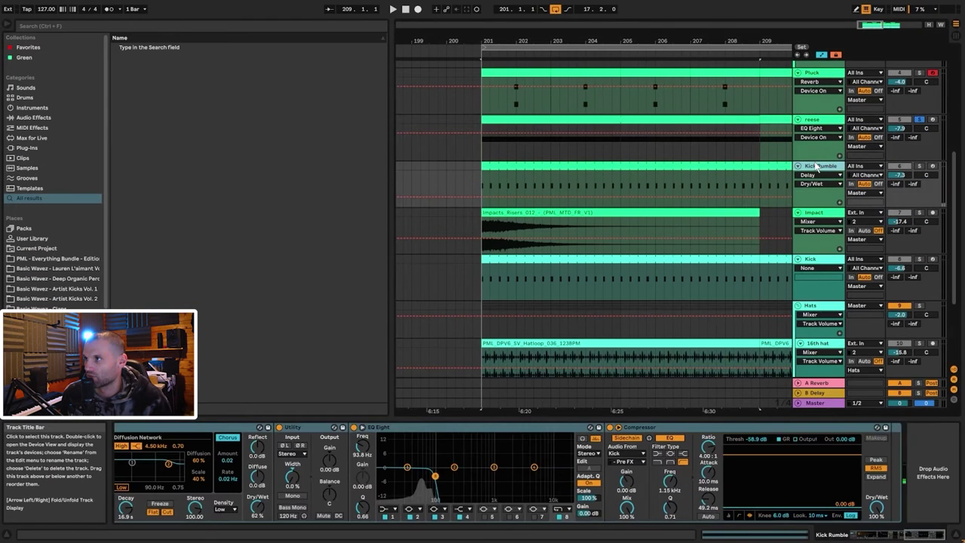
pyautogui.press('space')
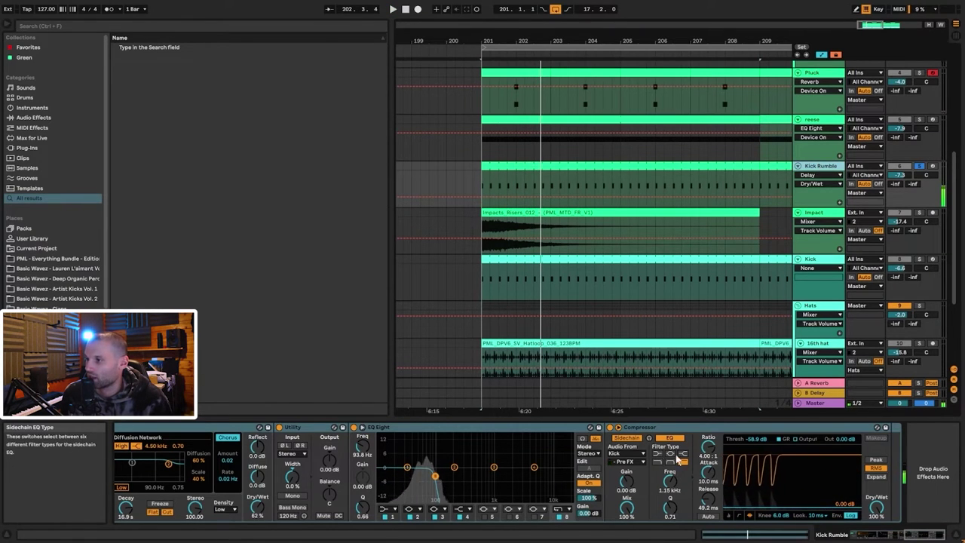
# Search the browser for "span" and insert the SPAN analyzer after the sampled kick on the Kick Rumble track.
pyautogui.click(896, 535)
pyautogui.moveTo(896, 535); pyautogui.dragTo(859, 537)
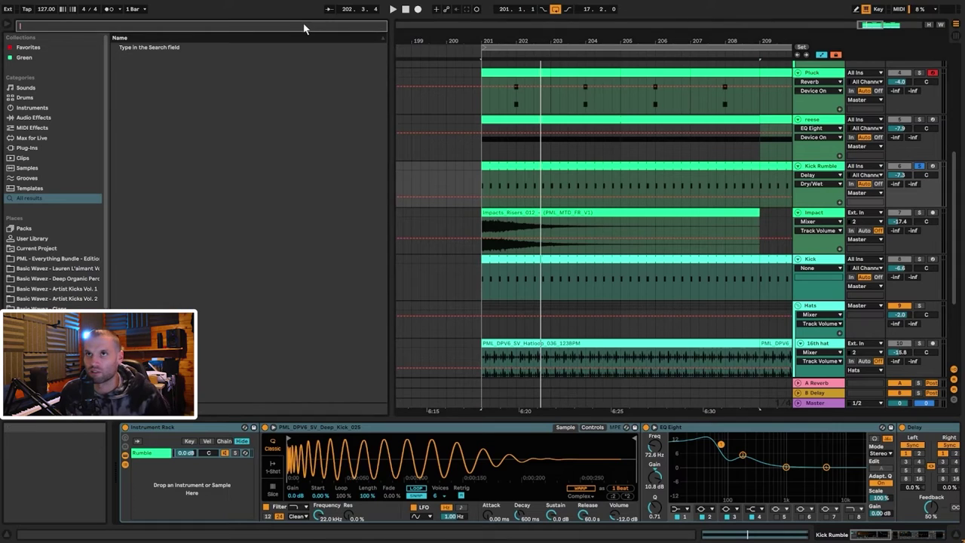
pyautogui.write('span')
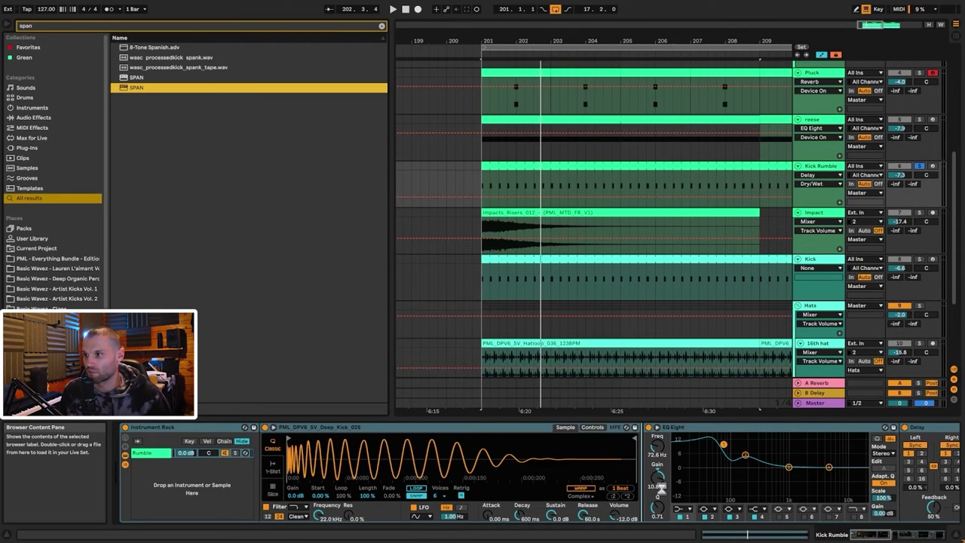
pyautogui.press('Return')
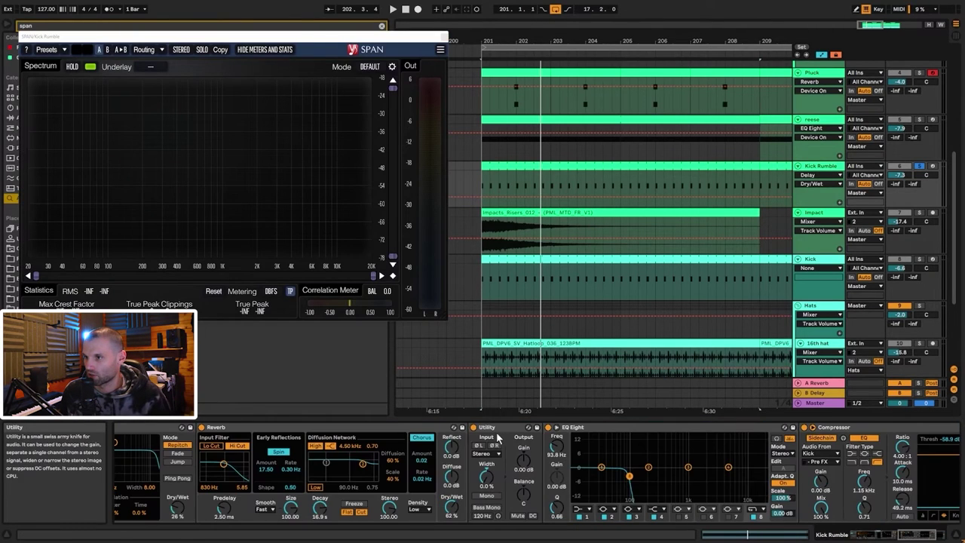
# Deactivate the Kick Rumble's Compressor, second EQ Eight, Utility, Reverb and Delay one by one, playing the soloed track in between.
pyautogui.click(917, 537)
pyautogui.press('space')
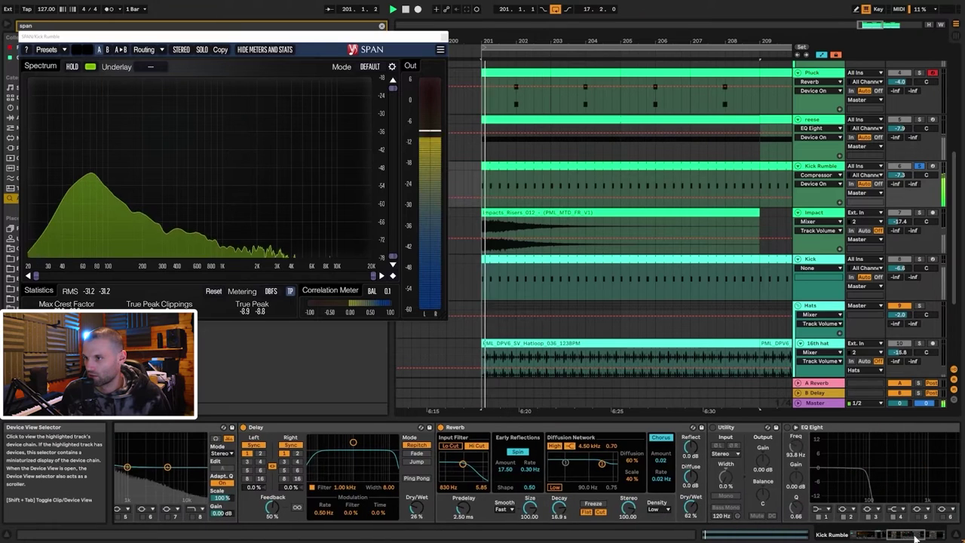
pyautogui.scroll(5, 597, 435)
pyautogui.press('space')
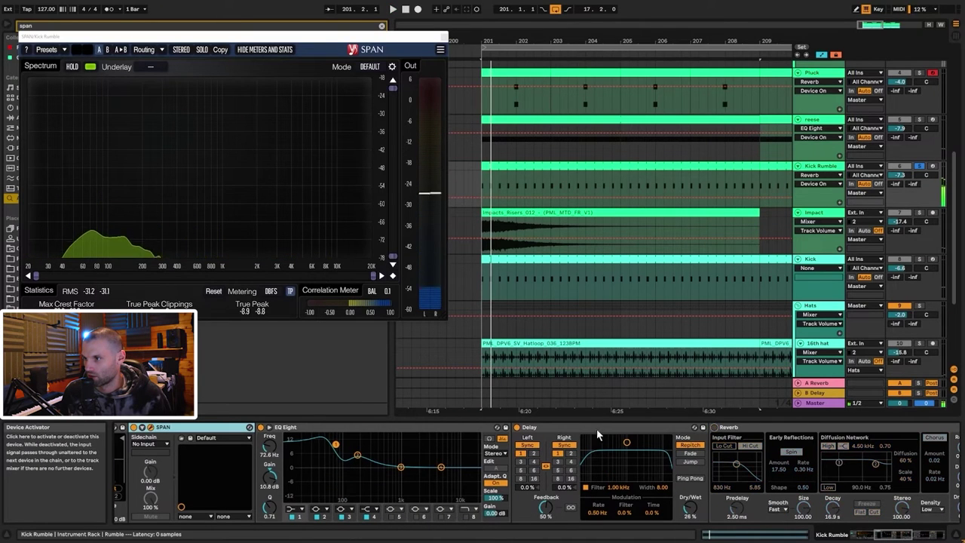
pyautogui.press('space')
pyautogui.click(886, 535)
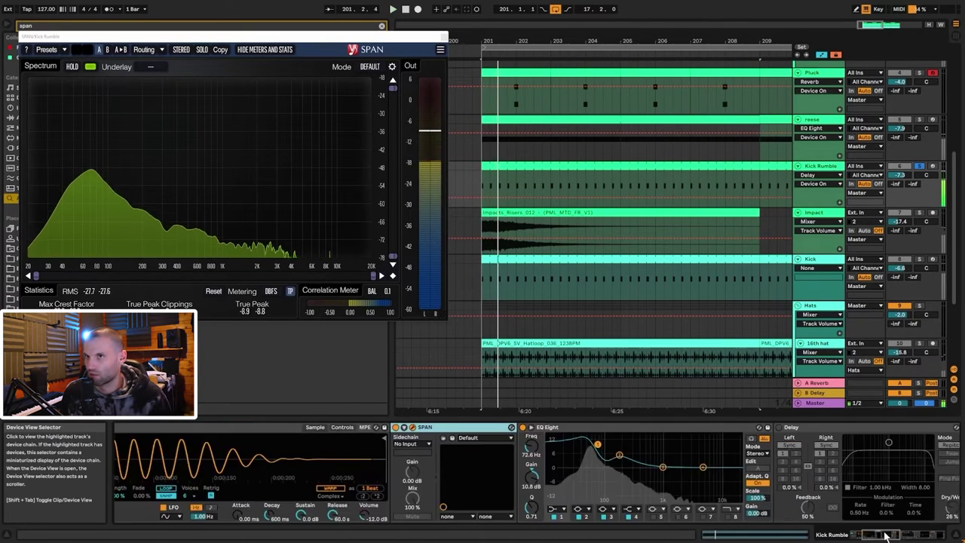
pyautogui.press('space')
# Move the SPAN window clear of the navigation area and load its Lo-Freq Inspection preset from the Session Bank.
pyautogui.moveTo(110, 38); pyautogui.dragTo(379, 122)
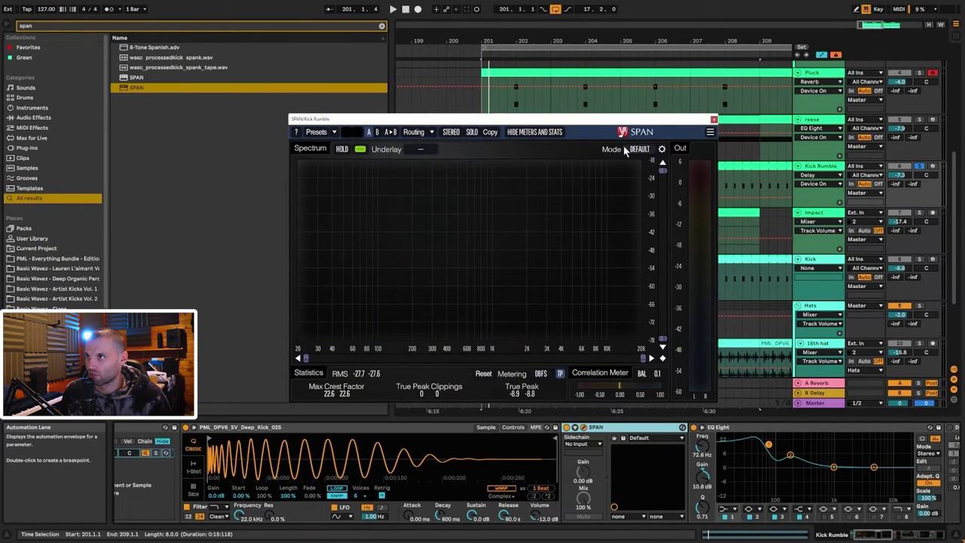
pyautogui.click(332, 133)
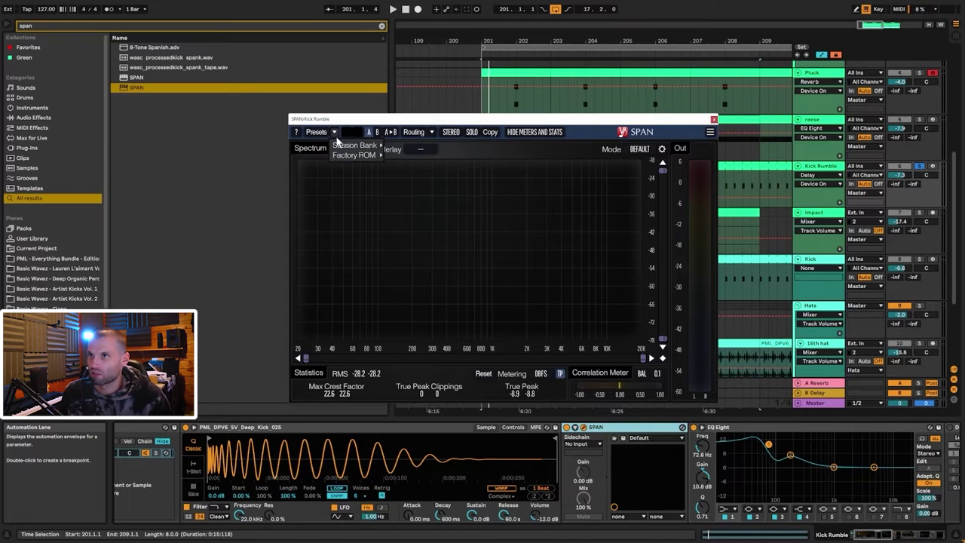
pyautogui.moveTo(365, 145)
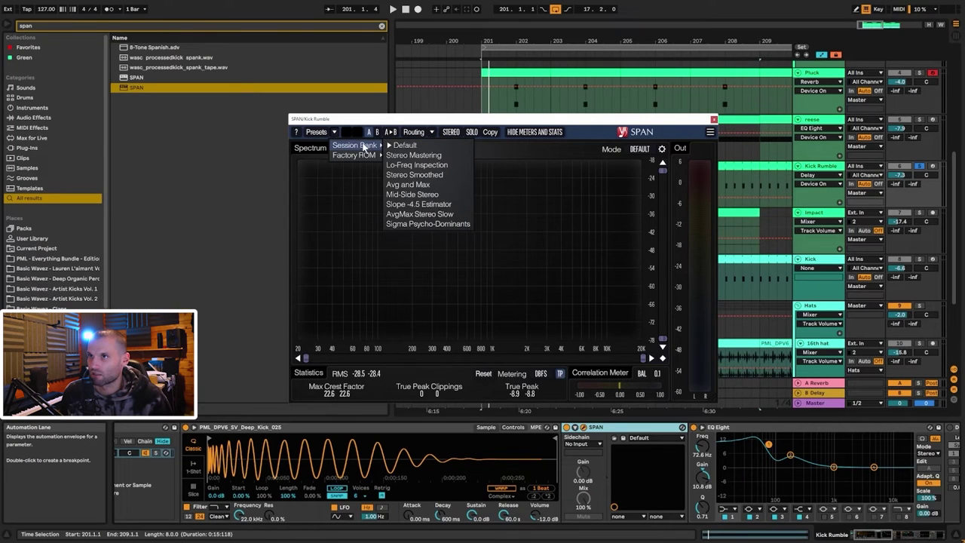
pyautogui.click(421, 168)
# Play the Kick Rumble to inspect its low-frequency peak in SPAN, and show the kick sampler's Controls page.
pyautogui.press('space')
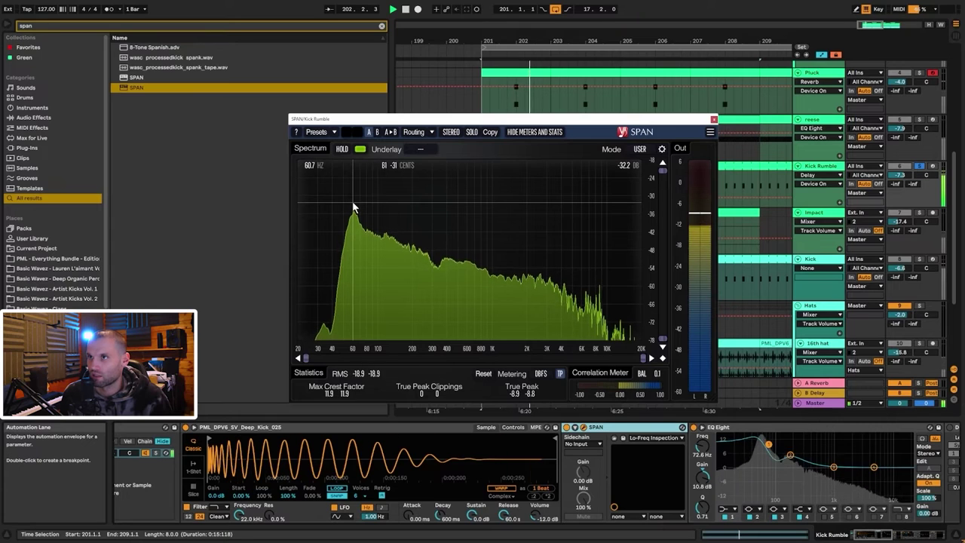
pyautogui.press('space')
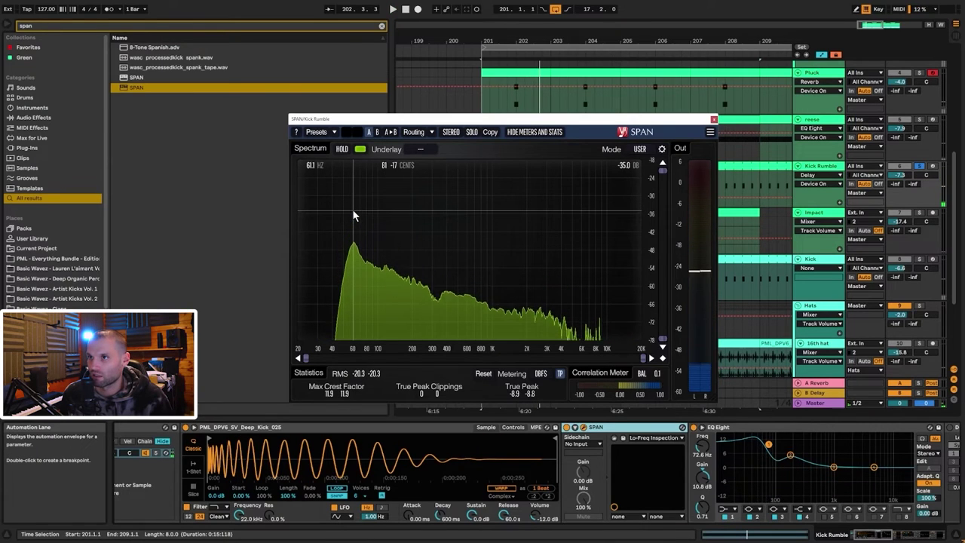
pyautogui.press('space')
pyautogui.click(513, 427)
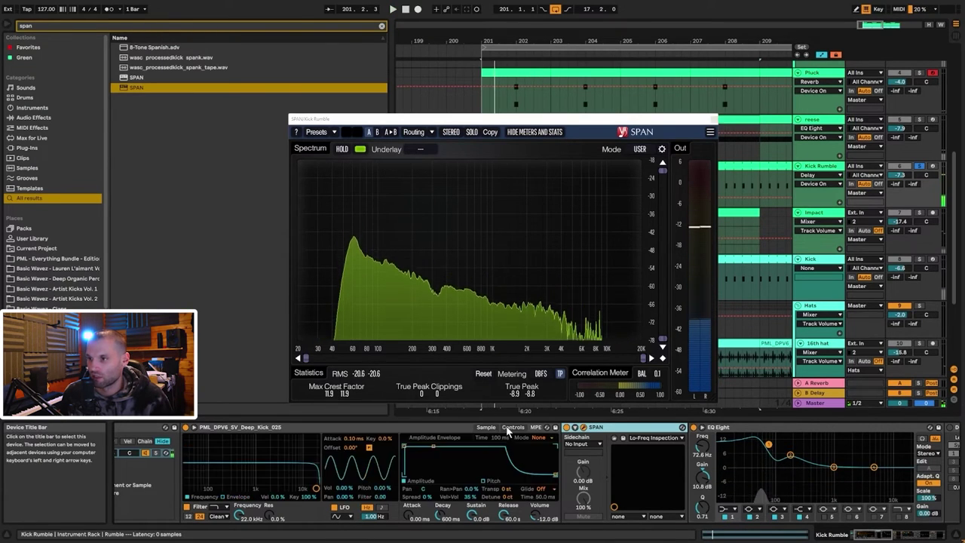
pyautogui.press('space')
# Open the Kick Rumble's MIDI clip to check which note it plays, and move the SPAN window to watch its spectrum.
pyautogui.click(617, 117)
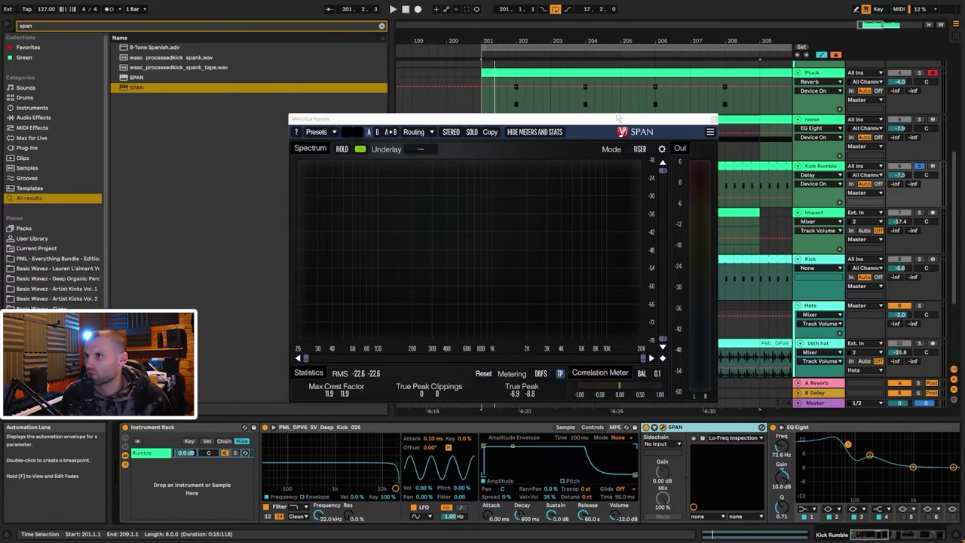
pyautogui.moveTo(635, 119); pyautogui.dragTo(350, 71)
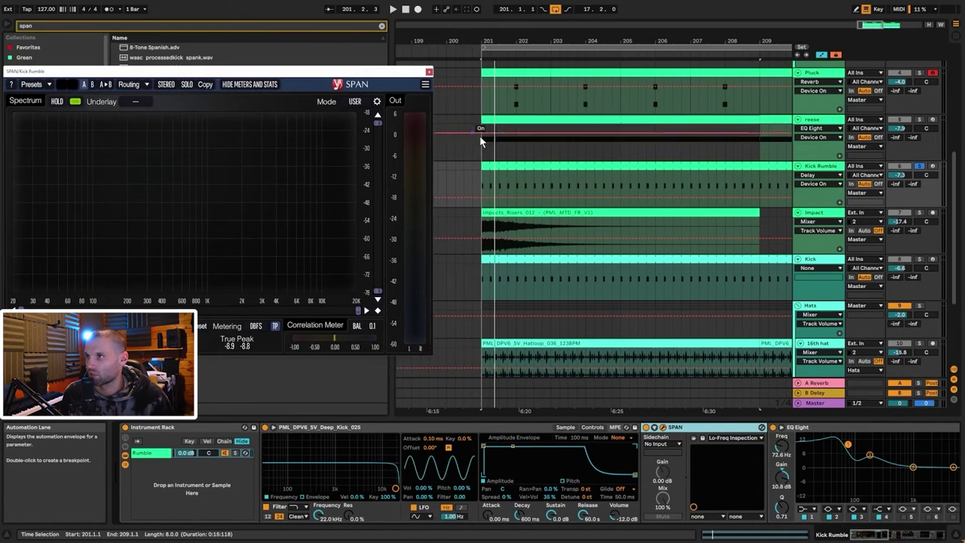
pyautogui.doubleClick(509, 165)
pyautogui.click(413, 415)
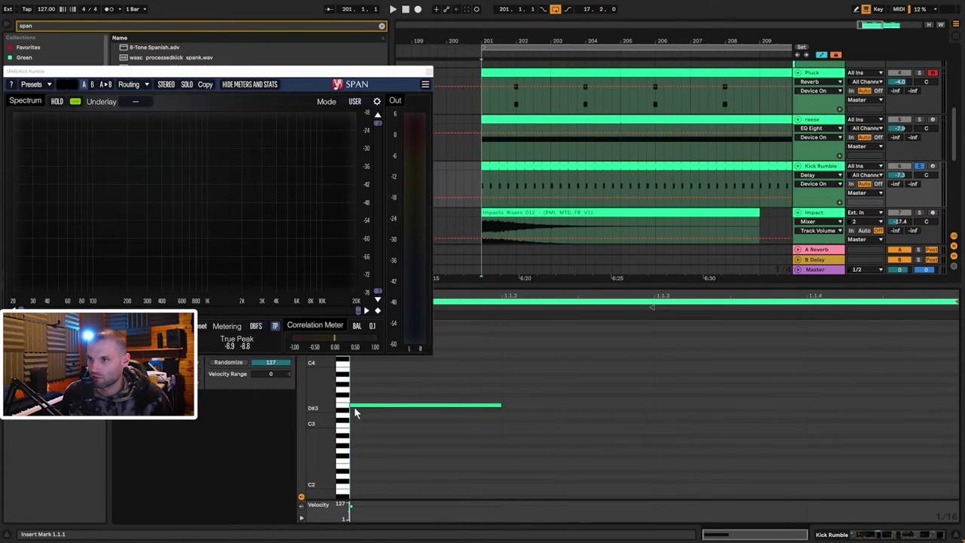
pyautogui.moveTo(384, 74); pyautogui.dragTo(541, 83)
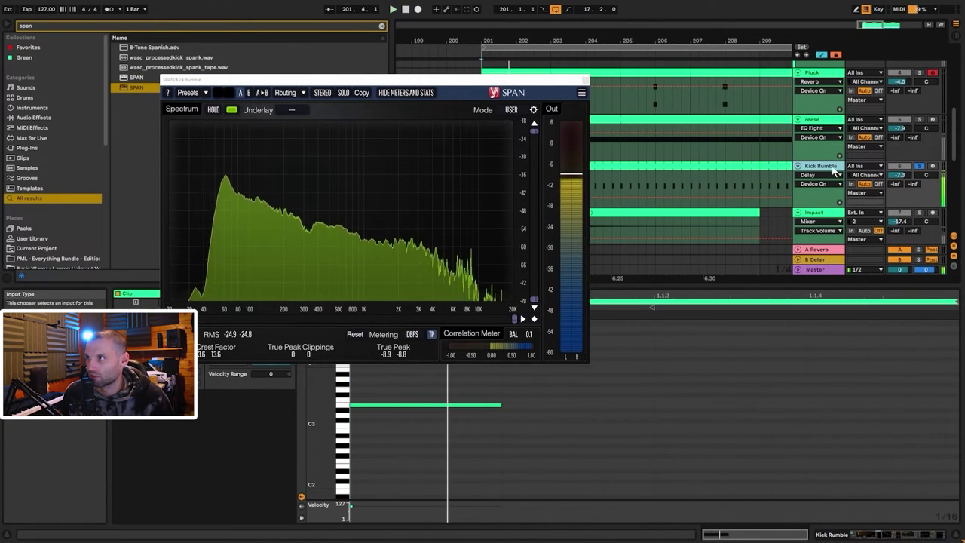
pyautogui.doubleClick(824, 166)
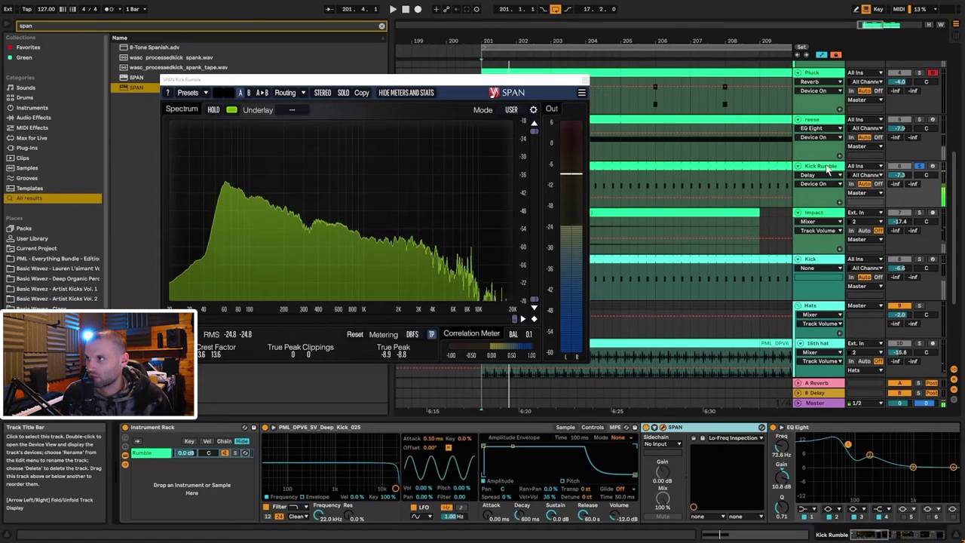
pyautogui.click(886, 535)
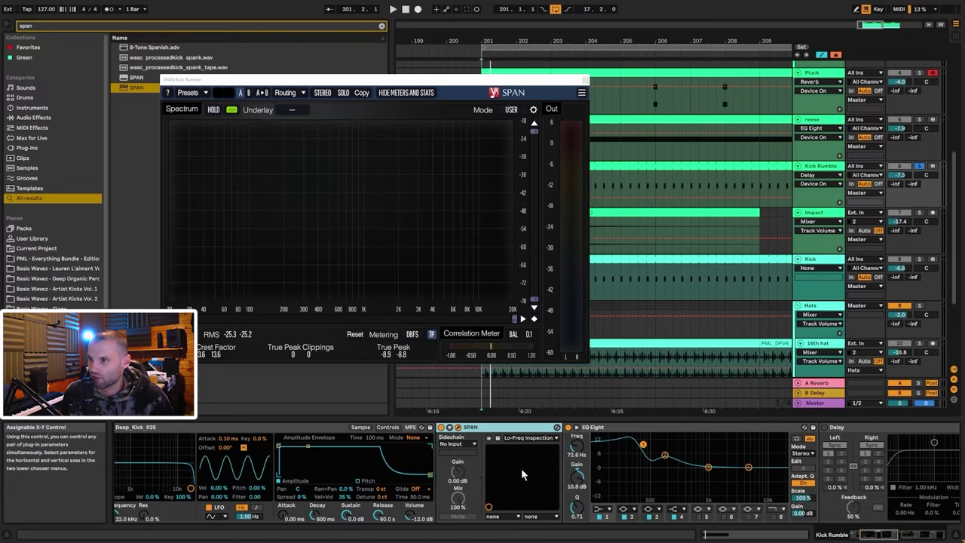
pyautogui.click(883, 537)
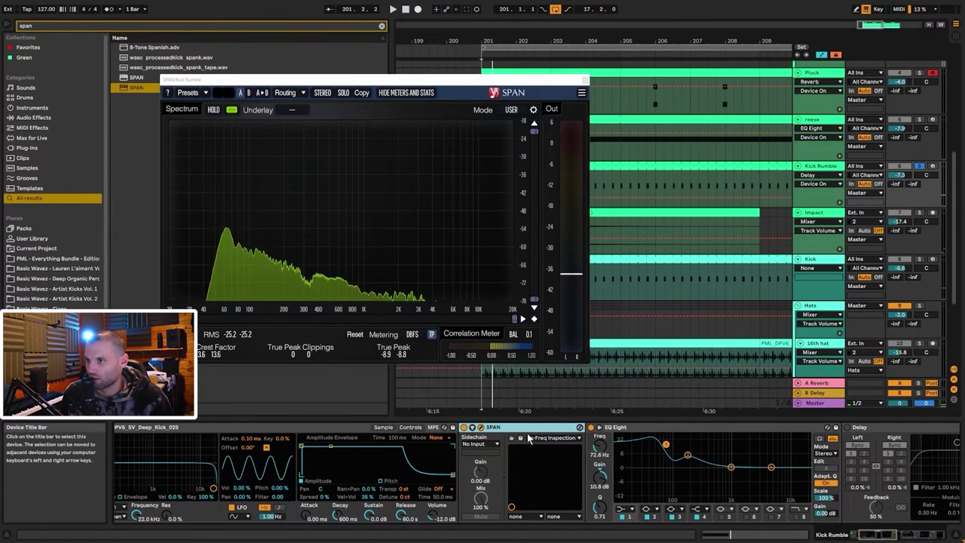
pyautogui.click(590, 428)
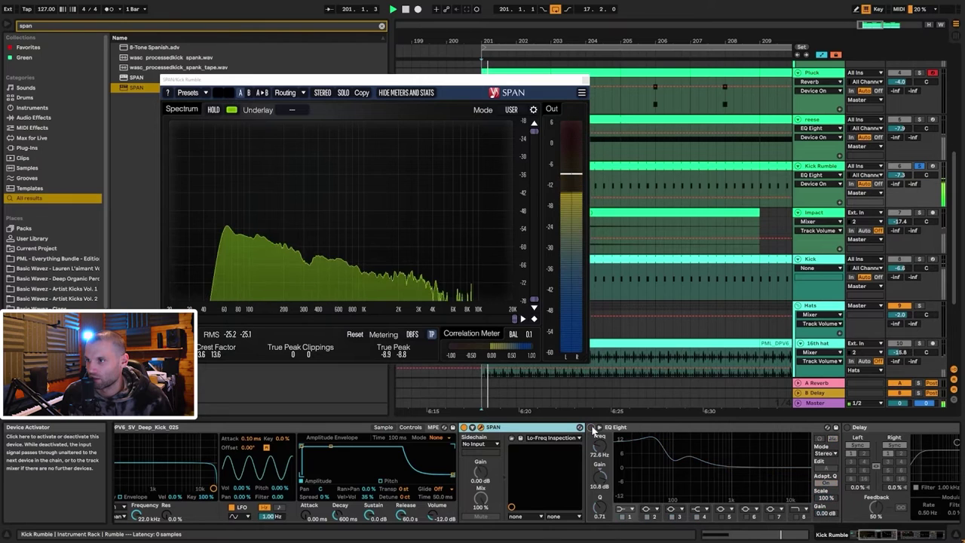
pyautogui.click(590, 427)
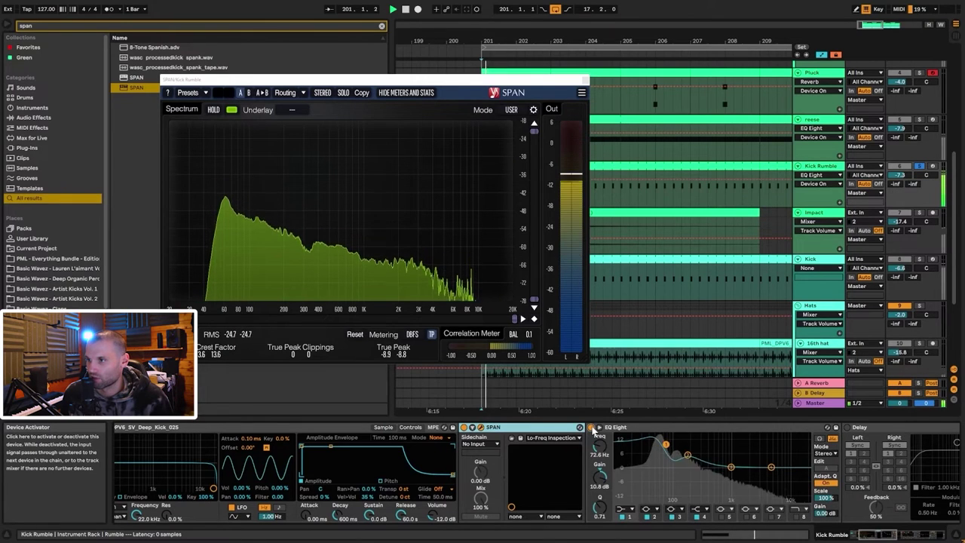
# Close the SPAN window and play the Kick Rumble with its Delay reactivated at 26 % Dry/Wet.
pyautogui.click(481, 428)
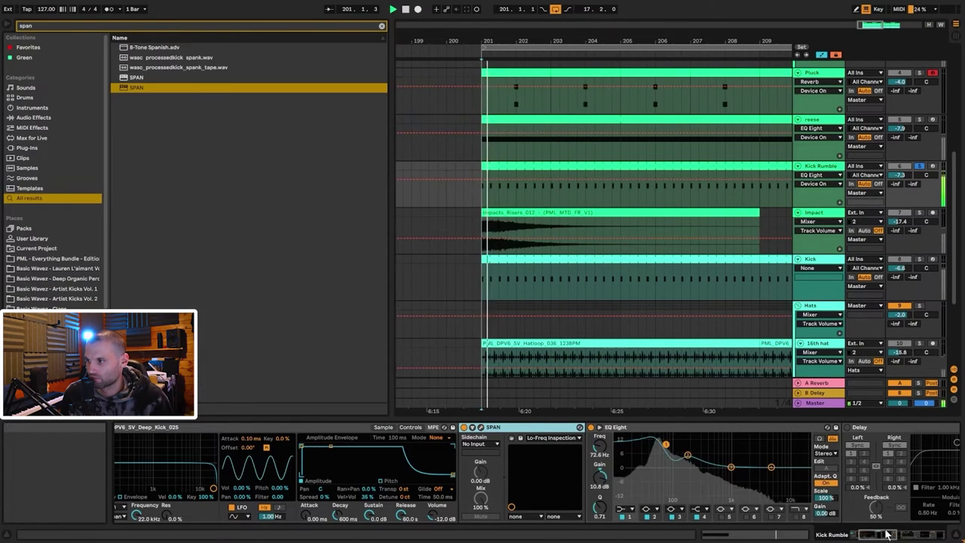
pyautogui.moveTo(868, 534); pyautogui.dragTo(897, 537)
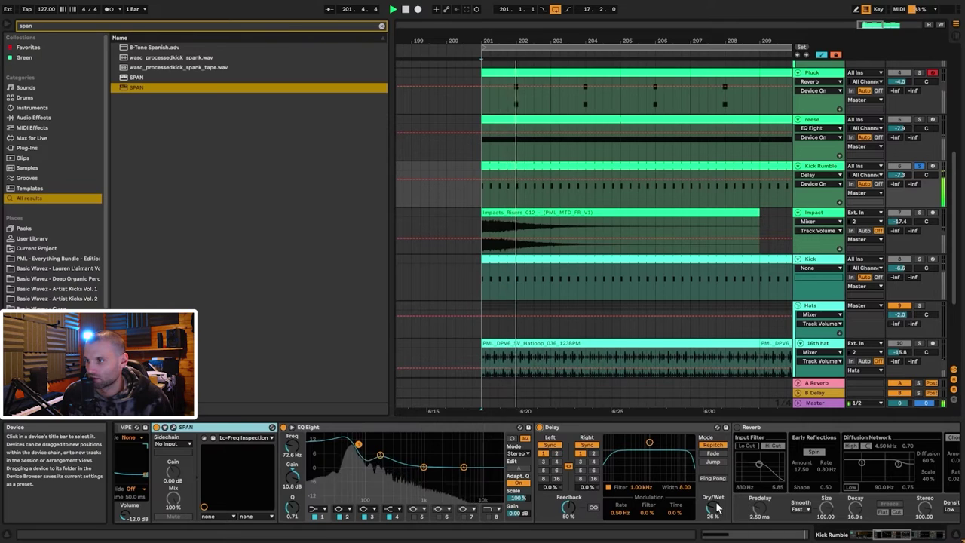
pyautogui.moveTo(883, 532); pyautogui.dragTo(907, 537)
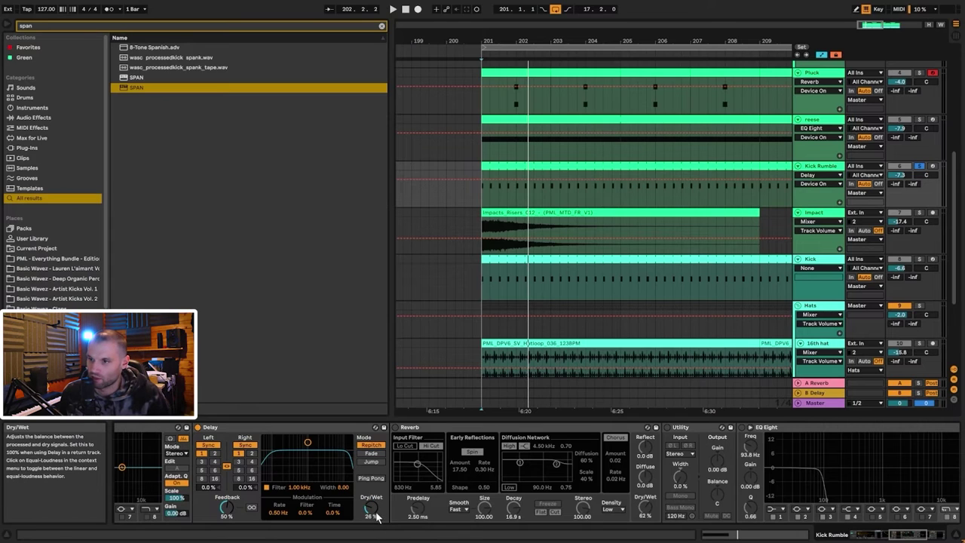
# Reactivate the Kick Rumble's Reverb and Utility, and audition the chain with the Reverb's Dry/Wet at 62 %.
pyautogui.press('space')
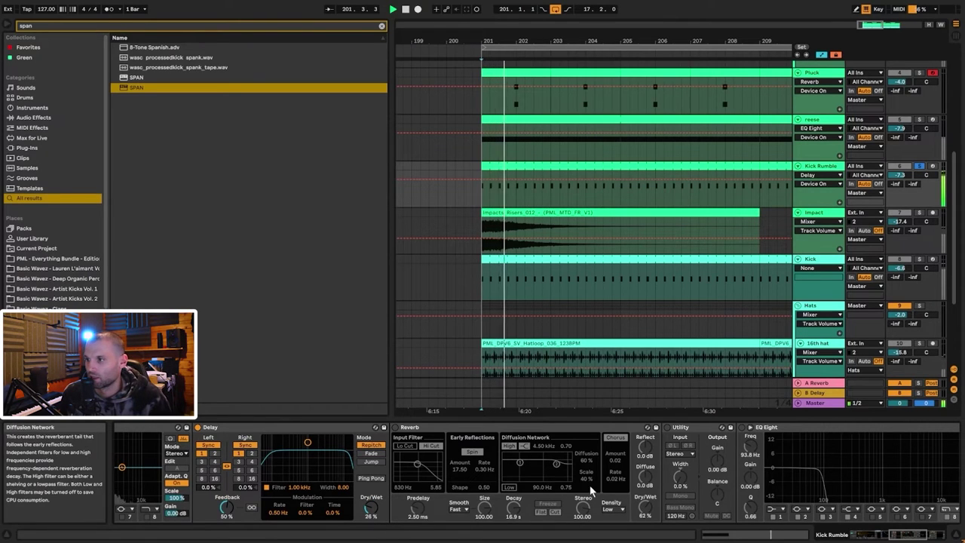
pyautogui.click(395, 428)
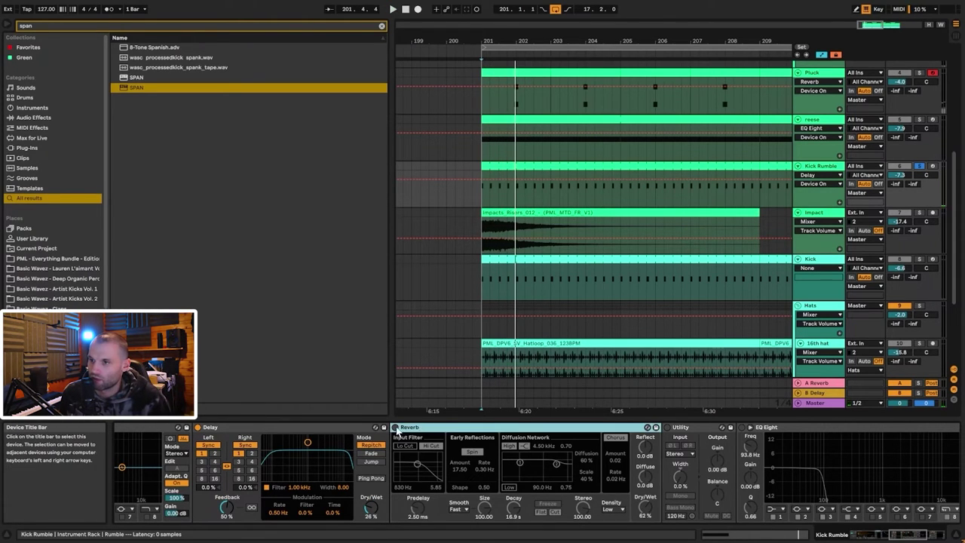
pyautogui.click(396, 428)
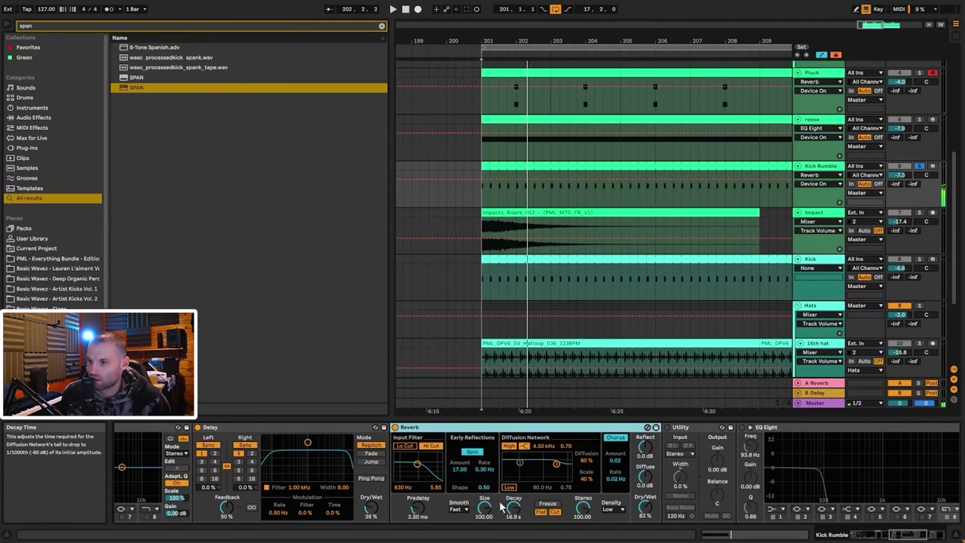
pyautogui.hscroll(5, 577, 515)
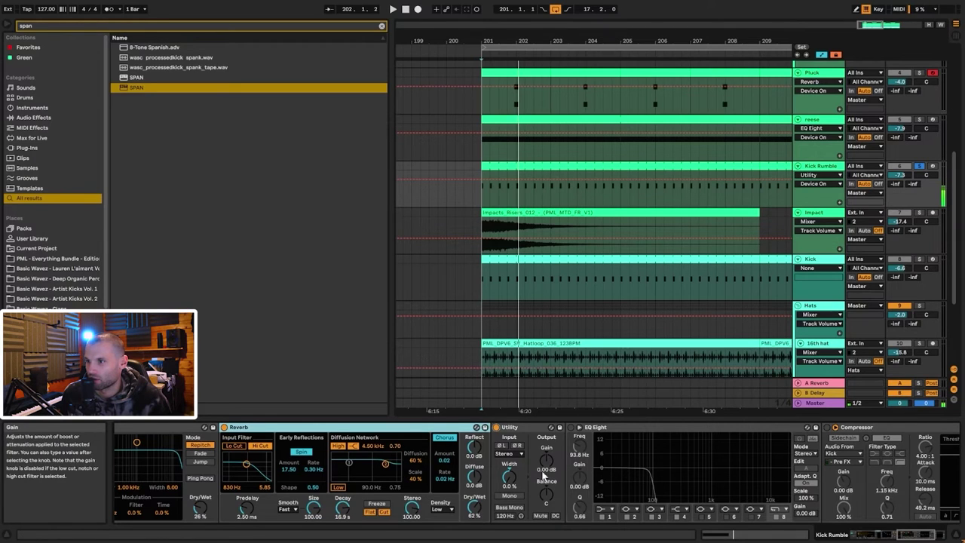
pyautogui.moveTo(474, 509); pyautogui.dragTo(474, 505)
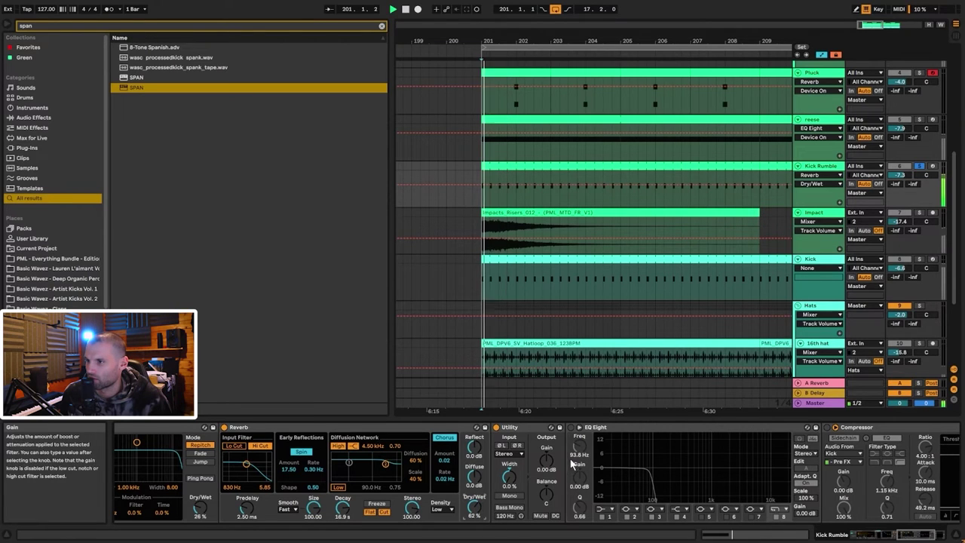
# Play the Kick Rumble with and without its second EQ Eight's 93.8 Hz high cut, leaving the EQ active.
pyautogui.click(571, 428)
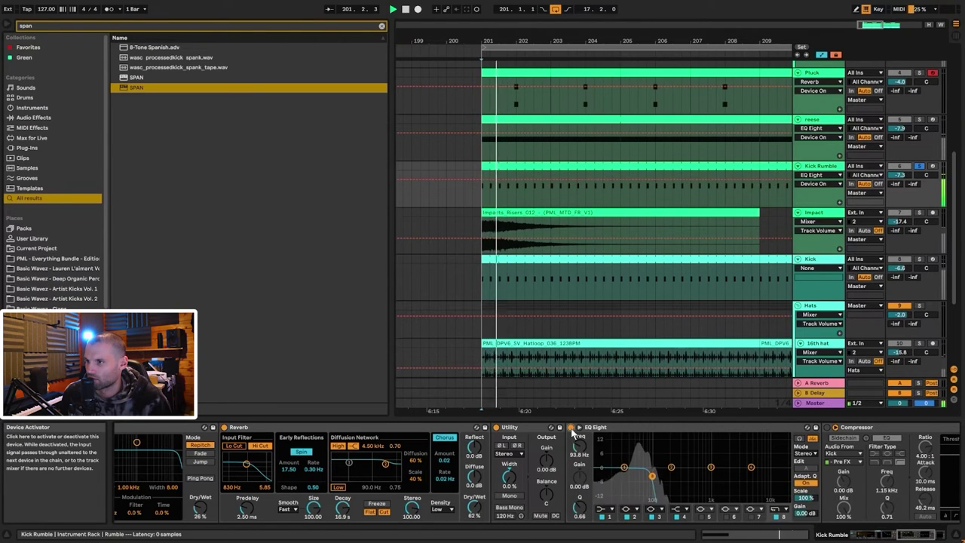
pyautogui.click(461, 432)
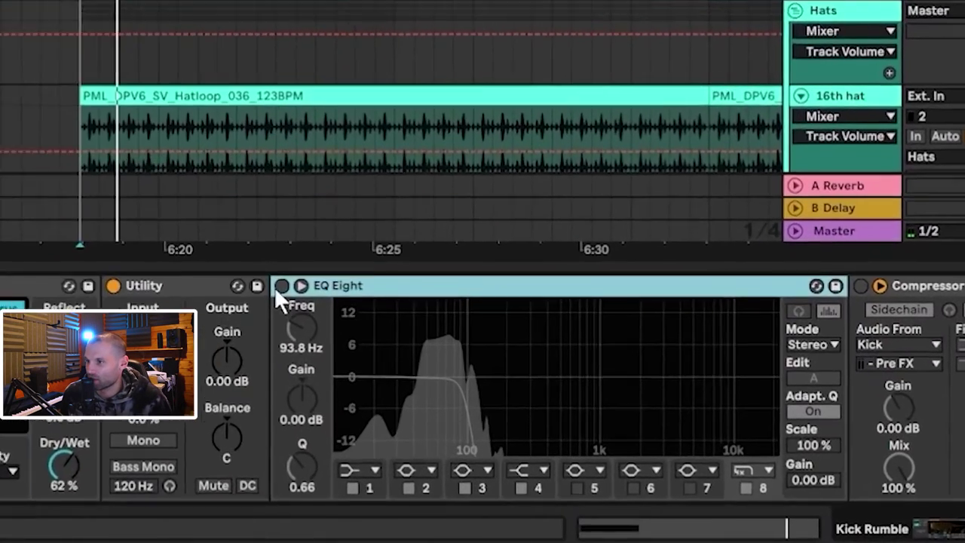
pyautogui.click(281, 286)
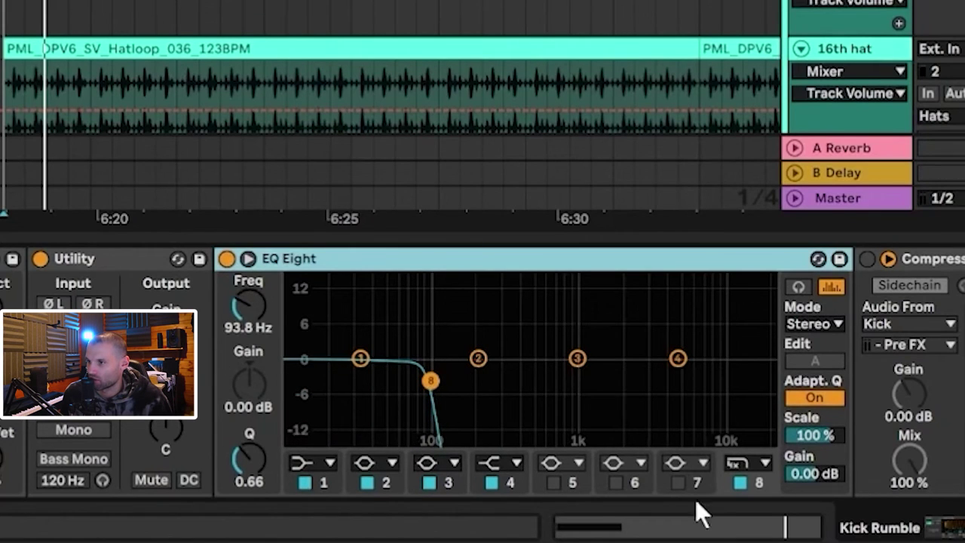
# Reactivate the Kick Rumble's sidechain Compressor and choose a lookahead of 10 ms.
pyautogui.hscroll(5, 675, 522)
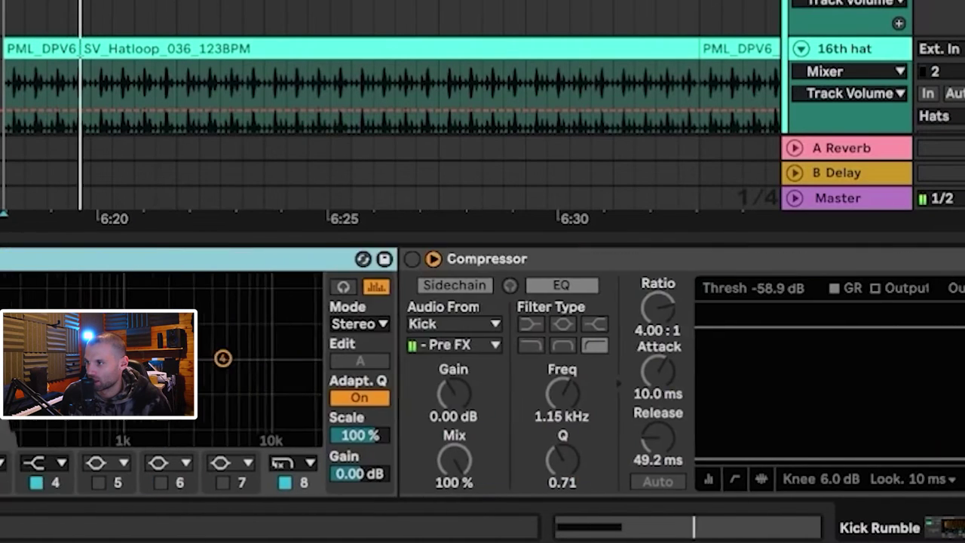
pyautogui.hscroll(3, 465, 332)
pyautogui.click(325, 258)
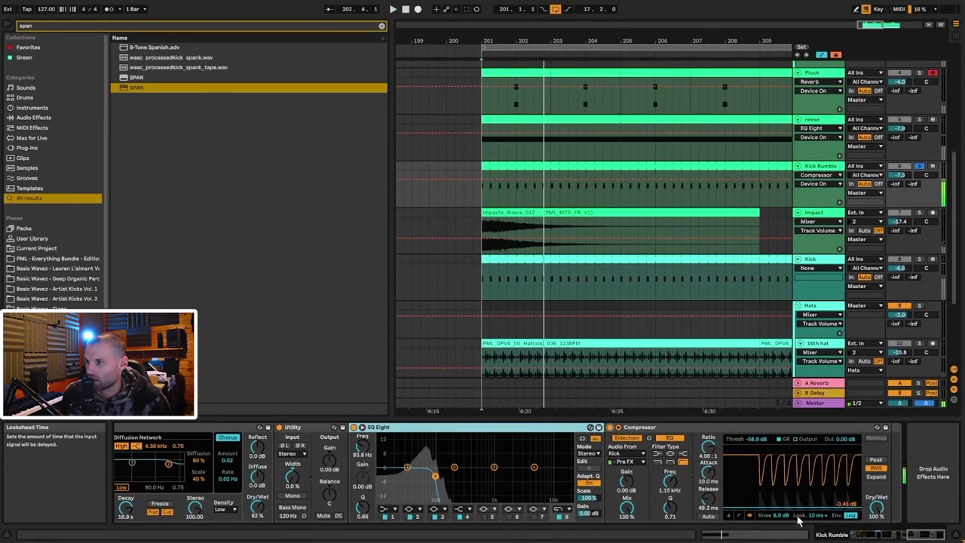
pyautogui.click(821, 516)
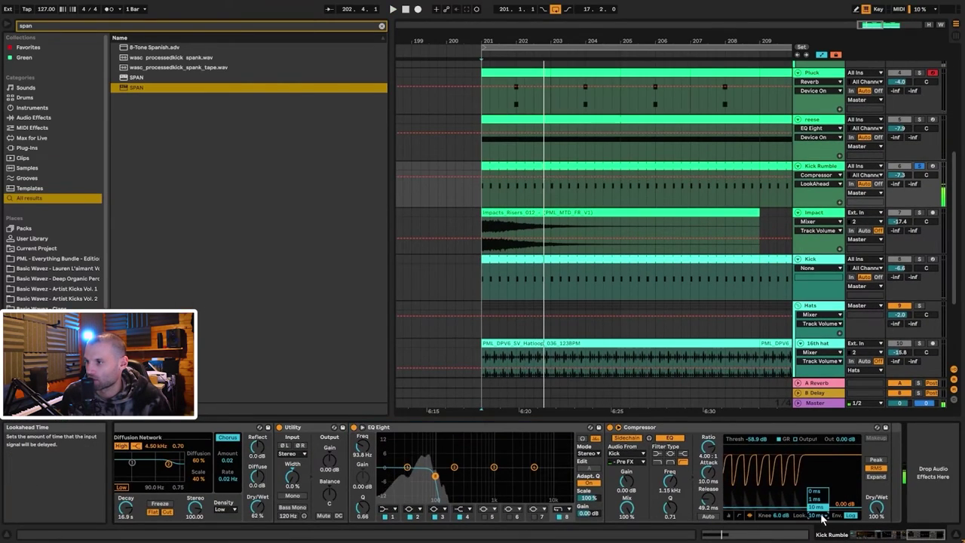
pyautogui.click(821, 508)
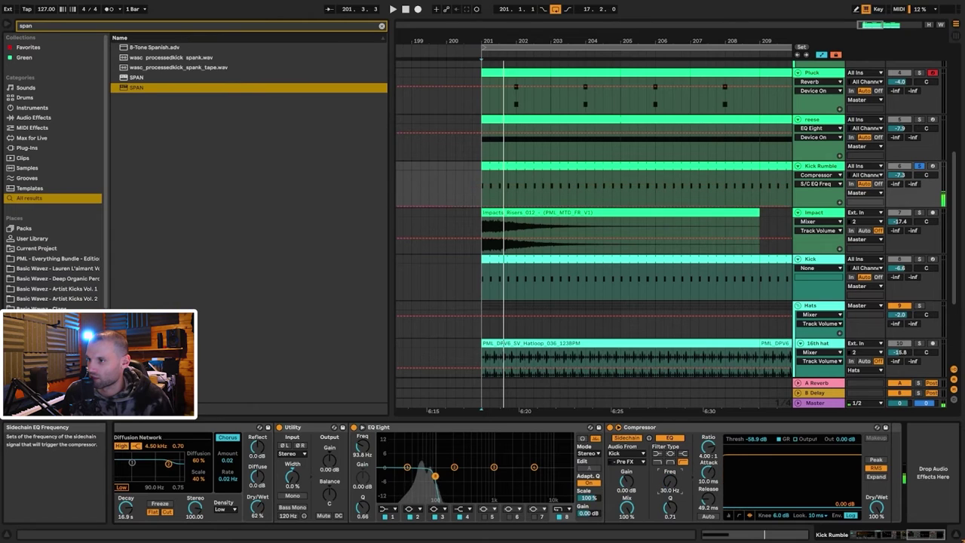
# Play the Kick Rumble and raise the Compressor's sidechain EQ frequency to about 1.21 kHz.
pyautogui.press('space')
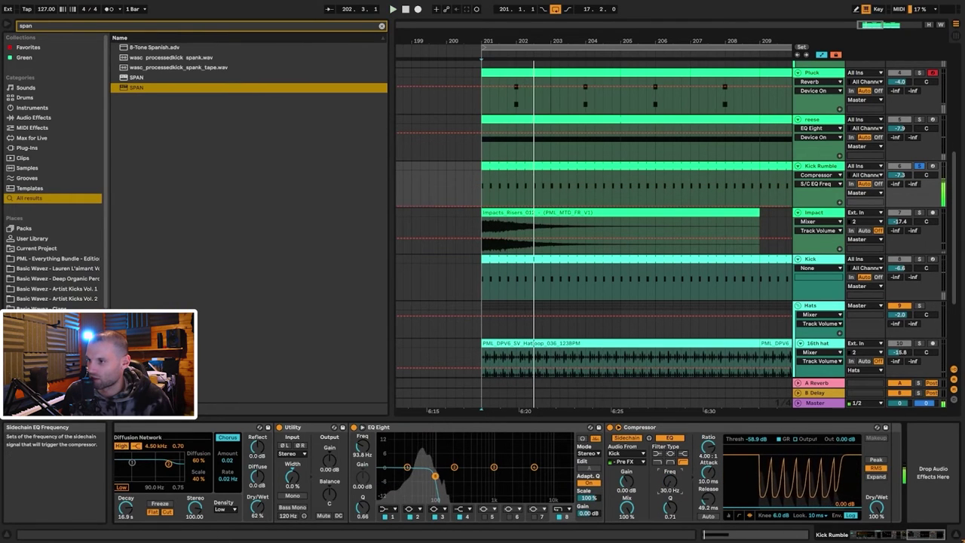
pyautogui.moveTo(670, 480); pyautogui.dragTo(670, 438)
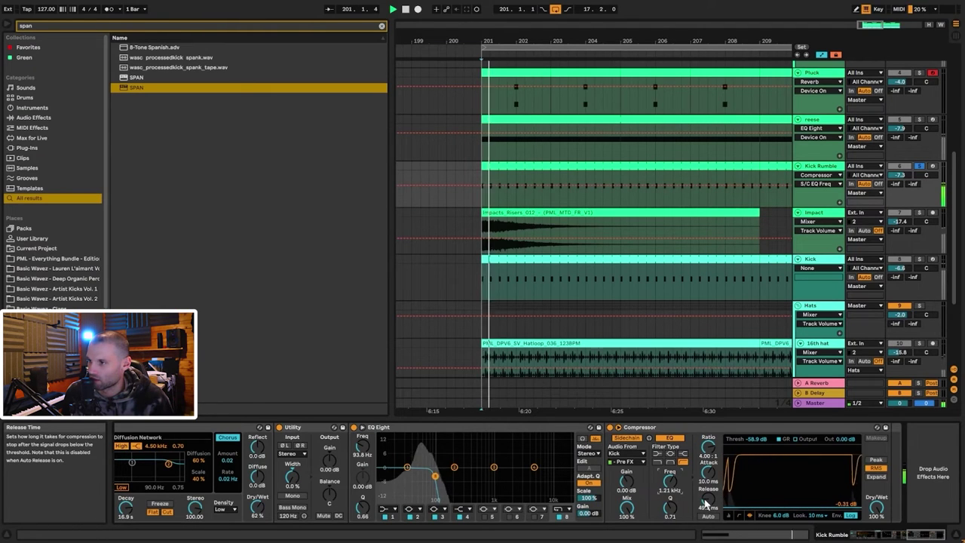
# Set the release of the Kick Rumble's Compressor to 53.6 ms while the track plays.
pyautogui.moveTo(708, 498); pyautogui.dragTo(709, 503)
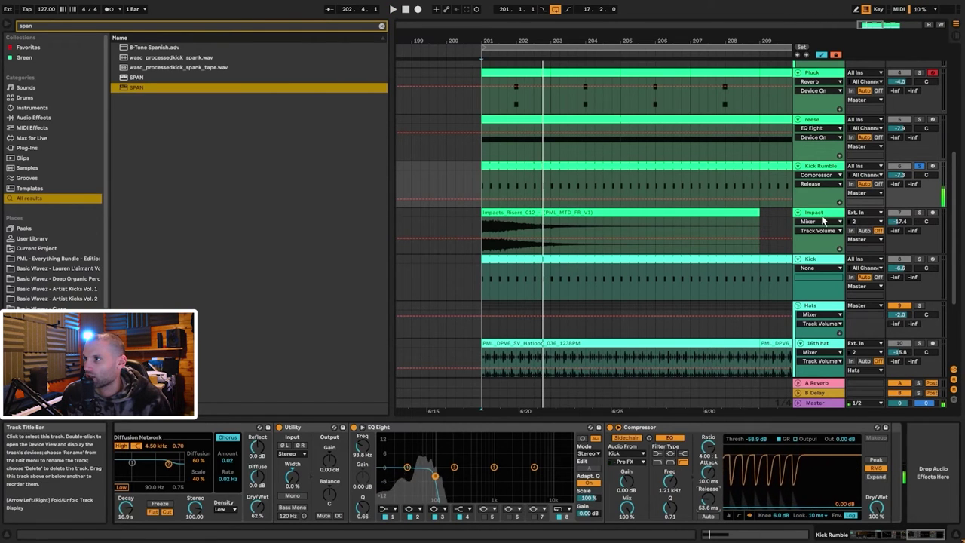
# Inspect the Impact track's effects chain and the waveform of its Impacts Risers 012 clip.
pyautogui.click(510, 213)
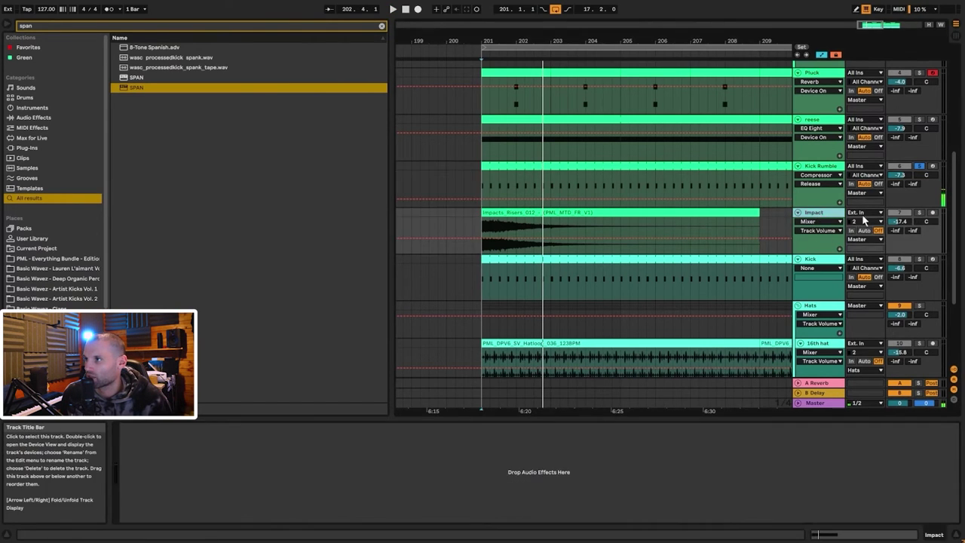
pyautogui.doubleClick(510, 213)
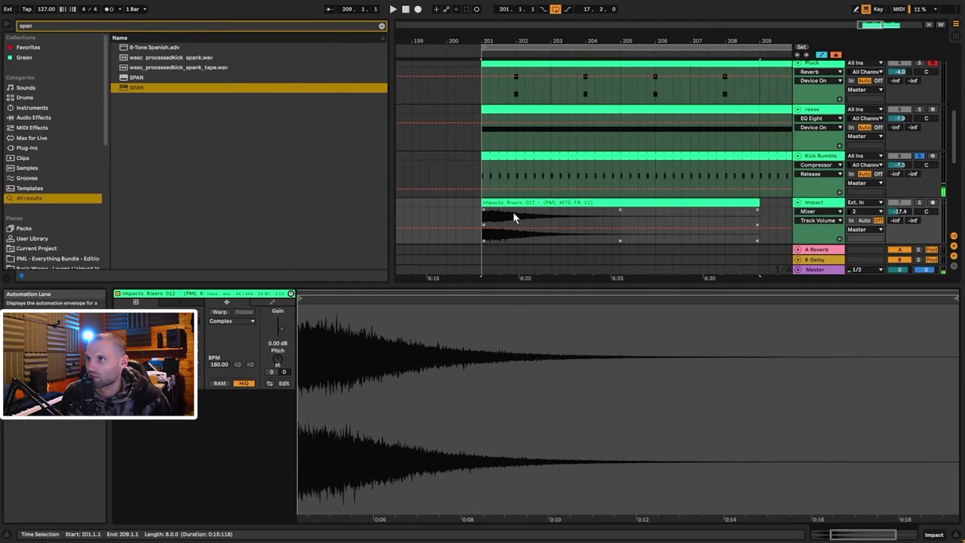
pyautogui.click(822, 212)
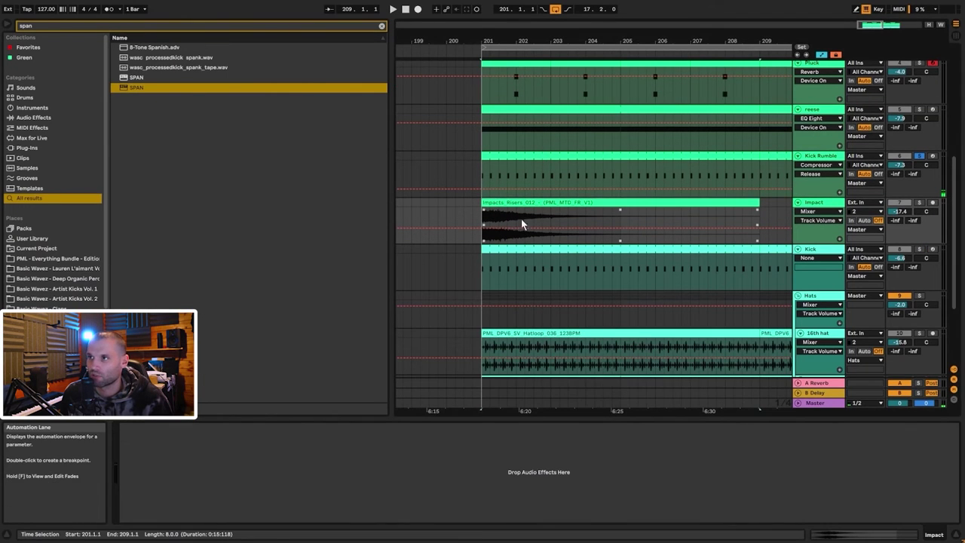
# Search the PML - Everything Bundle folder for "impact" and select the Impacts_Risers_012 sample.
pyautogui.click(76, 259)
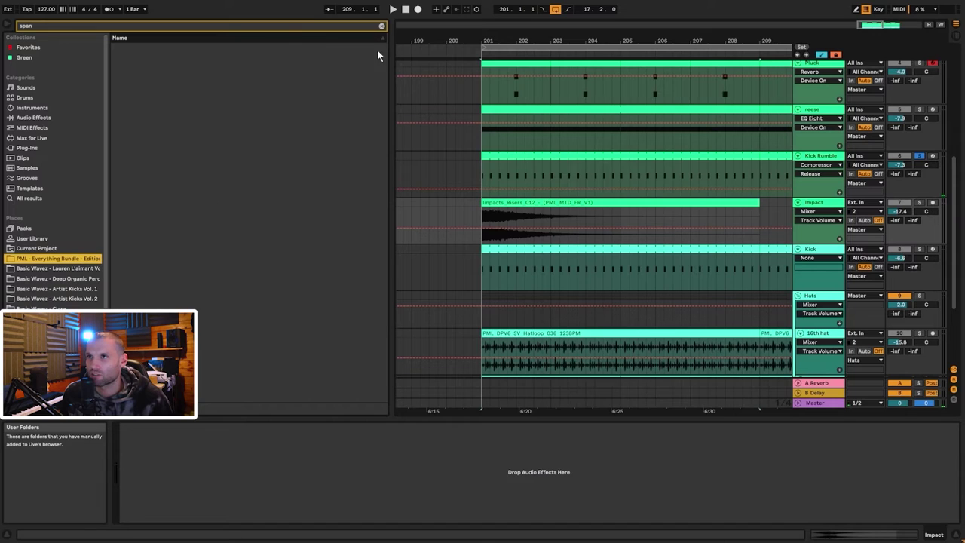
pyautogui.click(382, 26)
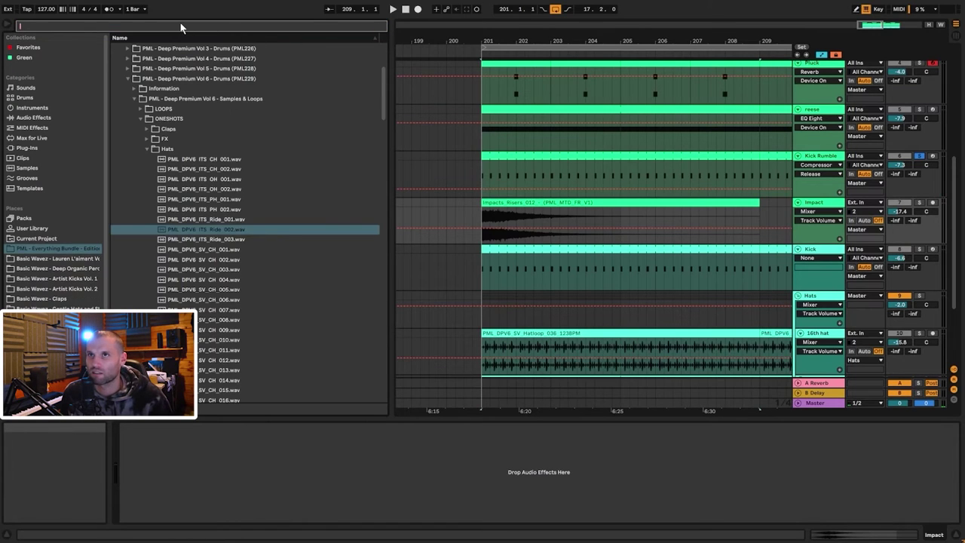
pyautogui.write('impact')
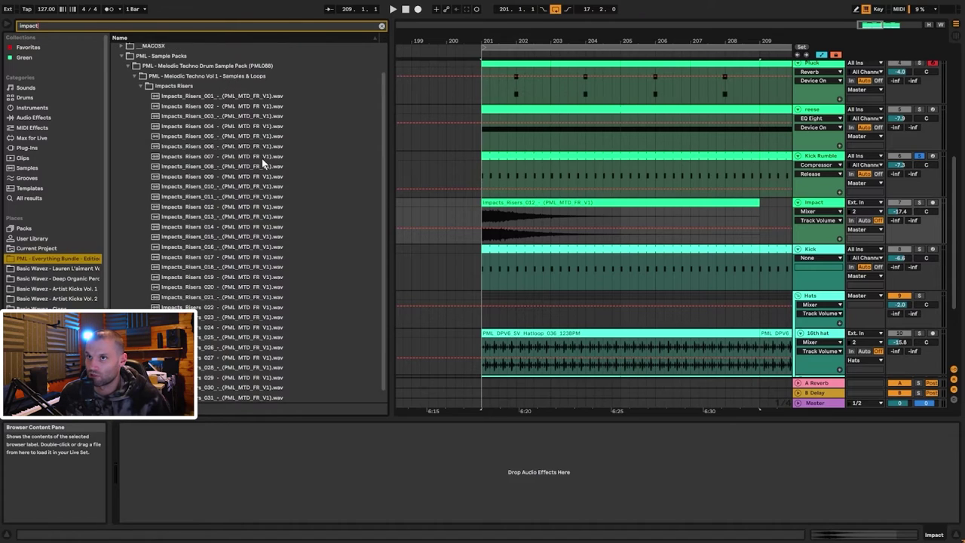
pyautogui.scroll(-2, 261, 159)
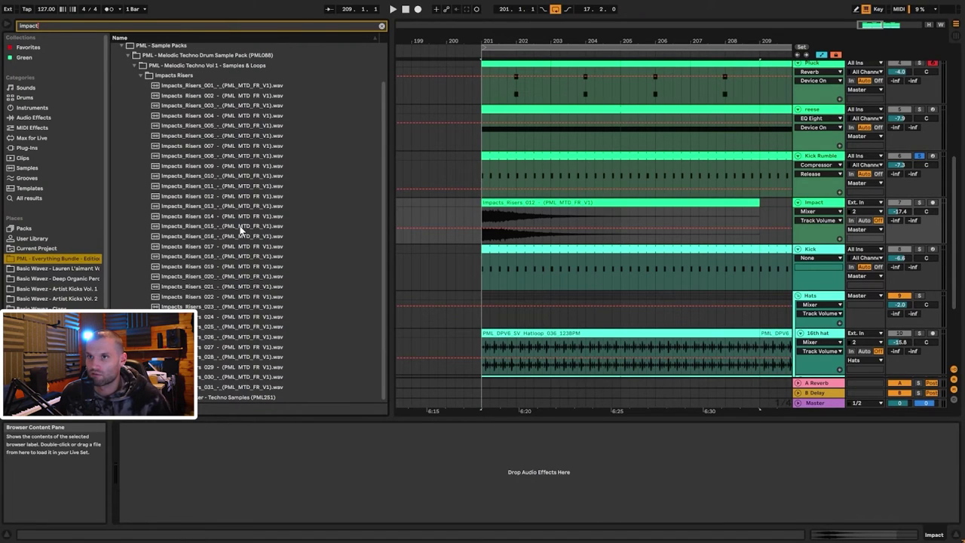
pyautogui.click(209, 199)
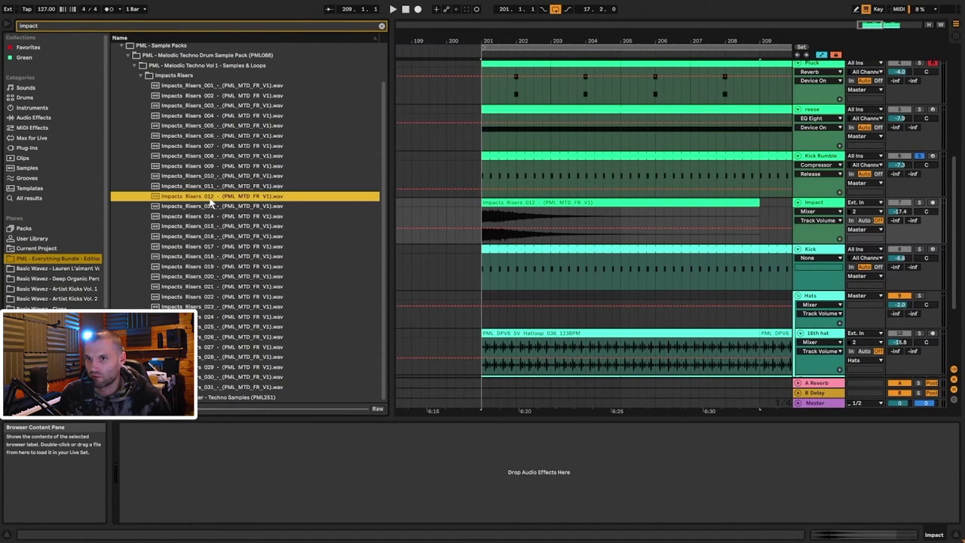
# View the full waveform of the Impact track's clip and play the track soloed.
pyautogui.doubleClick(543, 218)
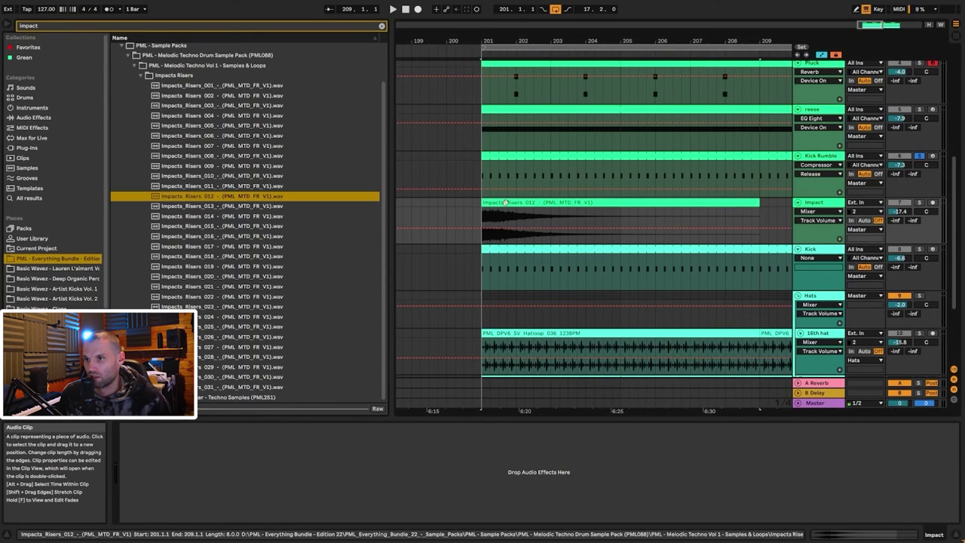
pyautogui.moveTo(327, 302); pyautogui.dragTo(331, 279)
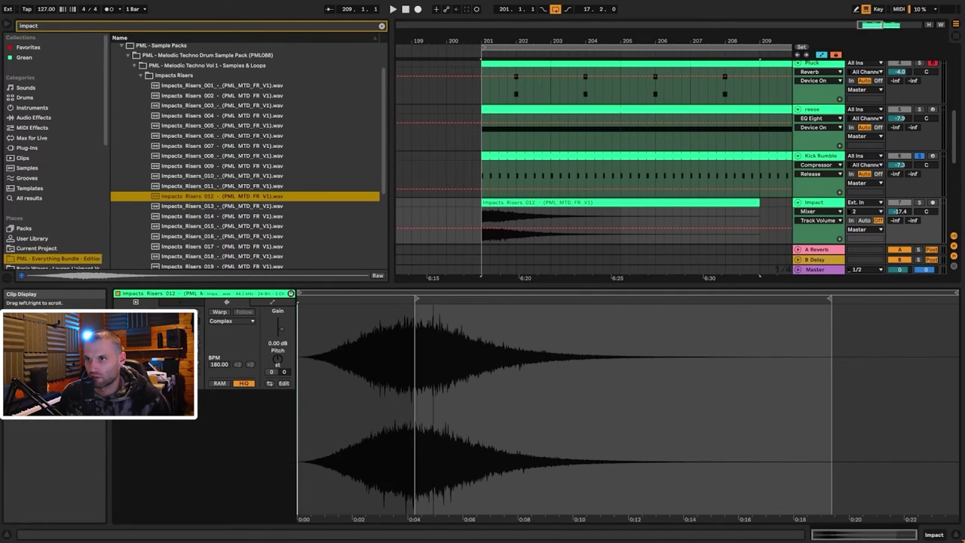
pyautogui.click(490, 221)
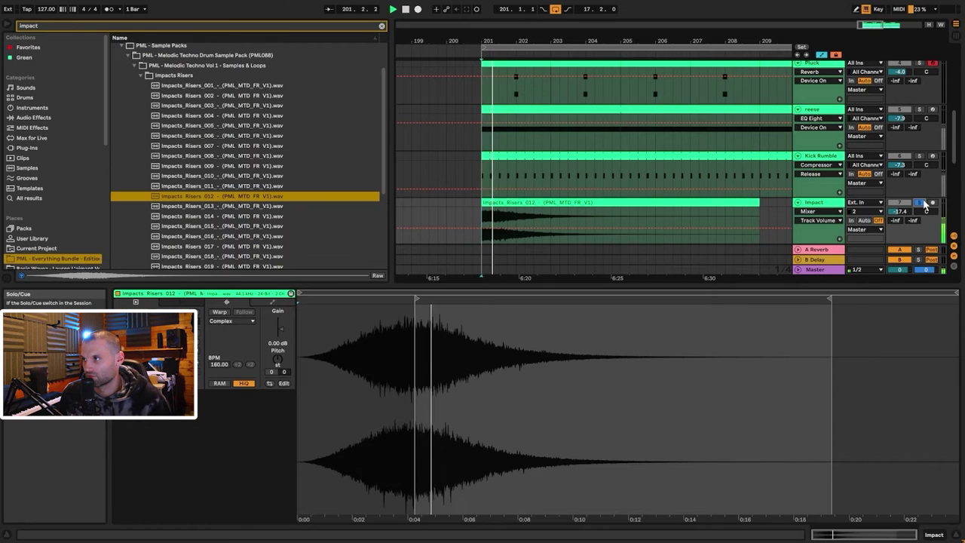
pyautogui.doubleClick(824, 205)
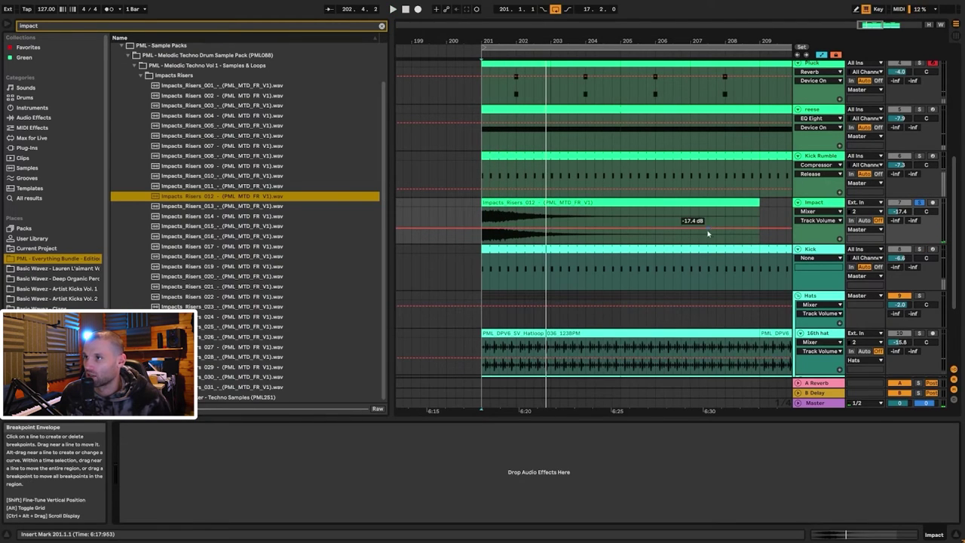
# Open the Kick track's devices and play it with its EQ Eight bypassed, leaving the EQ active.
pyautogui.click(829, 251)
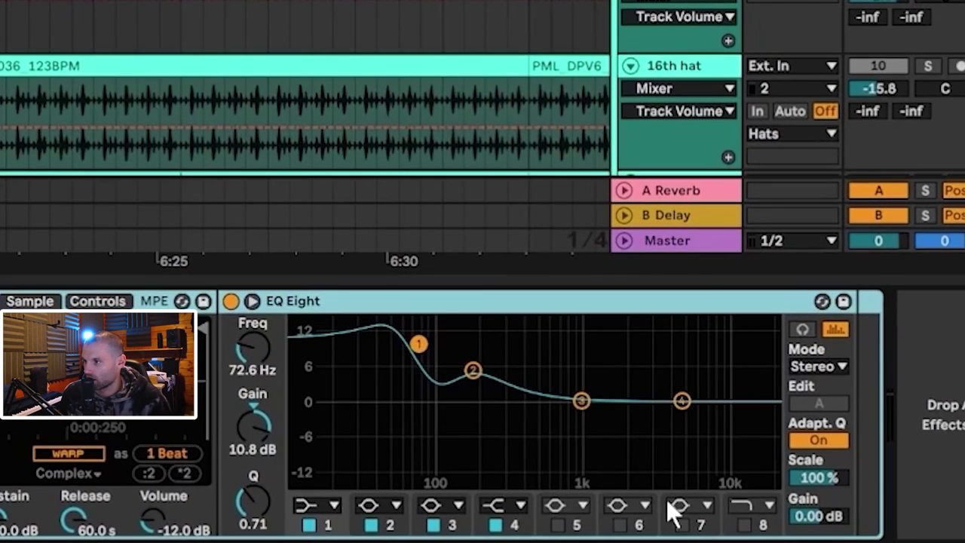
pyautogui.click(230, 301)
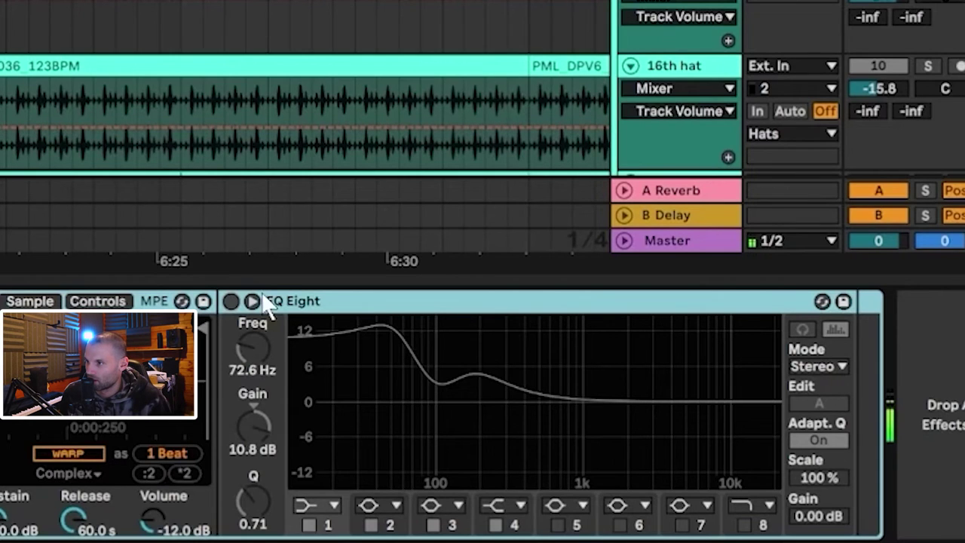
pyautogui.click(231, 301)
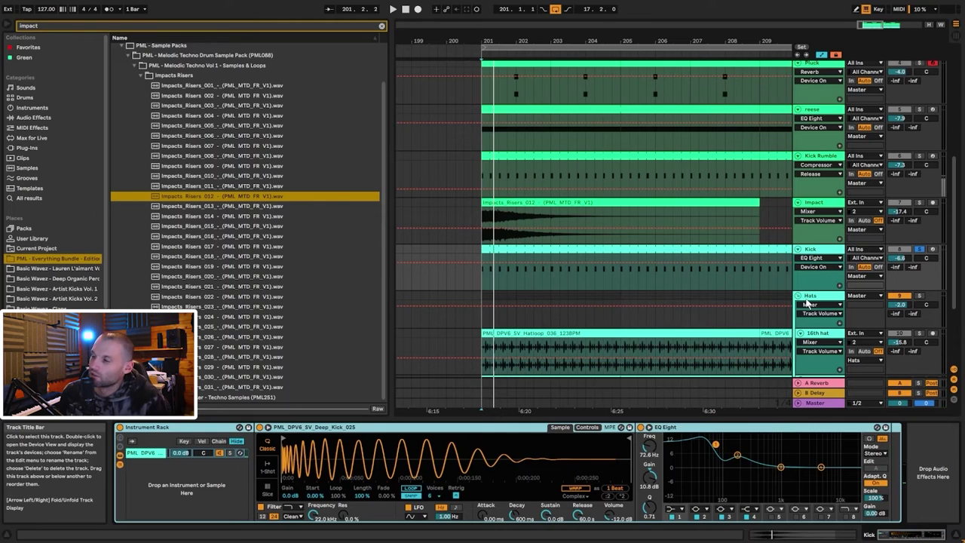
# Play the Kick together with the Kick Rumble, adding the reese to the soloed tracks.
pyautogui.click(919, 155)
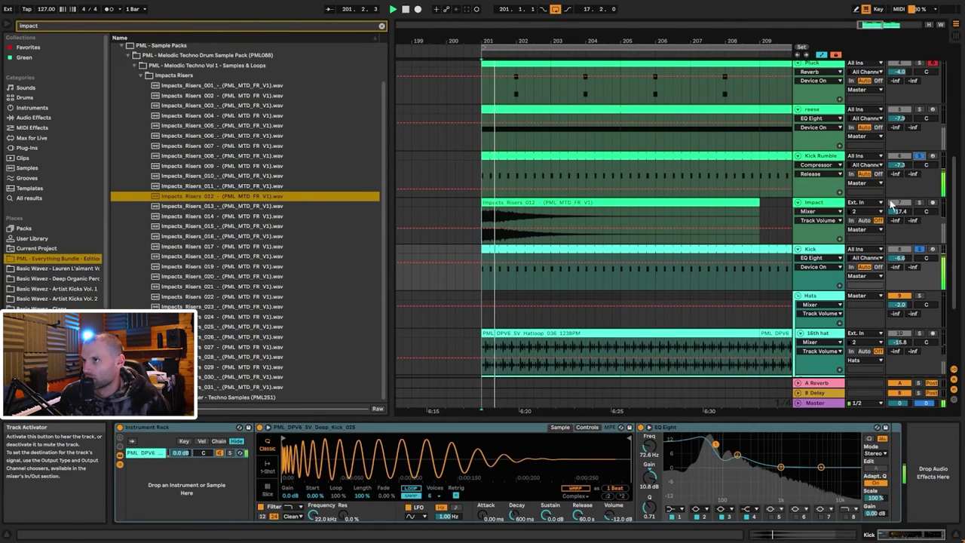
pyautogui.click(919, 109)
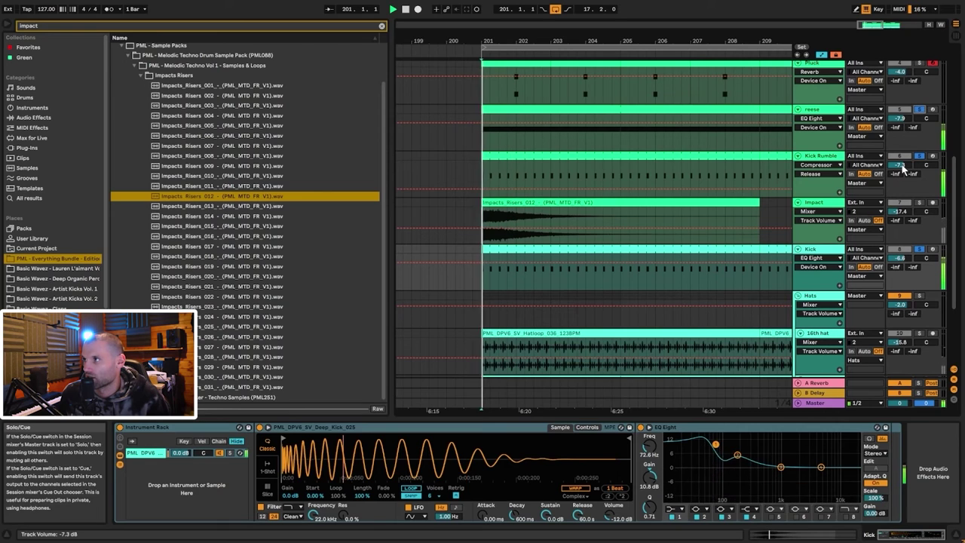
pyautogui.moveTo(903, 170); pyautogui.dragTo(897, 172)
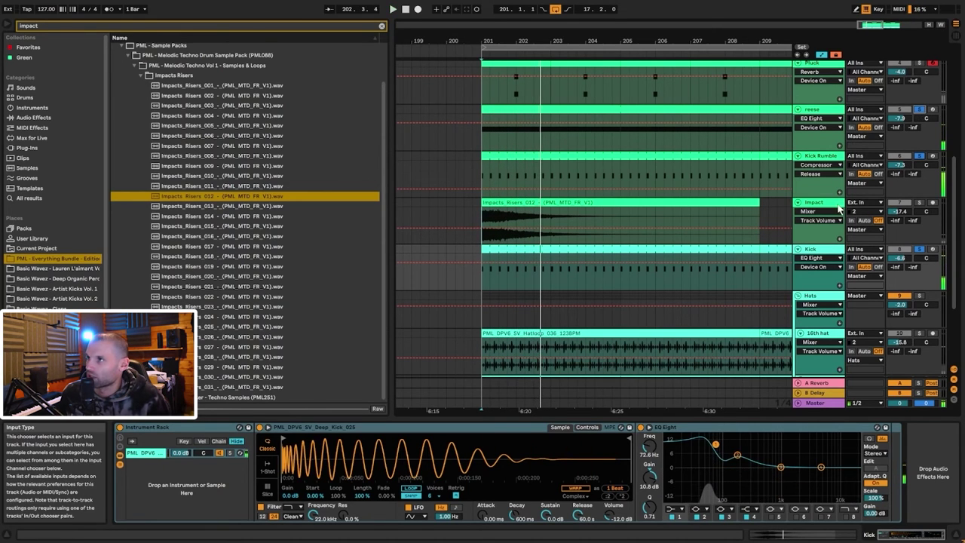
# Play the Hats group soloed and switch off its EQ Eight with the 2.72 kHz low cut.
pyautogui.scroll(-1, 915, 294)
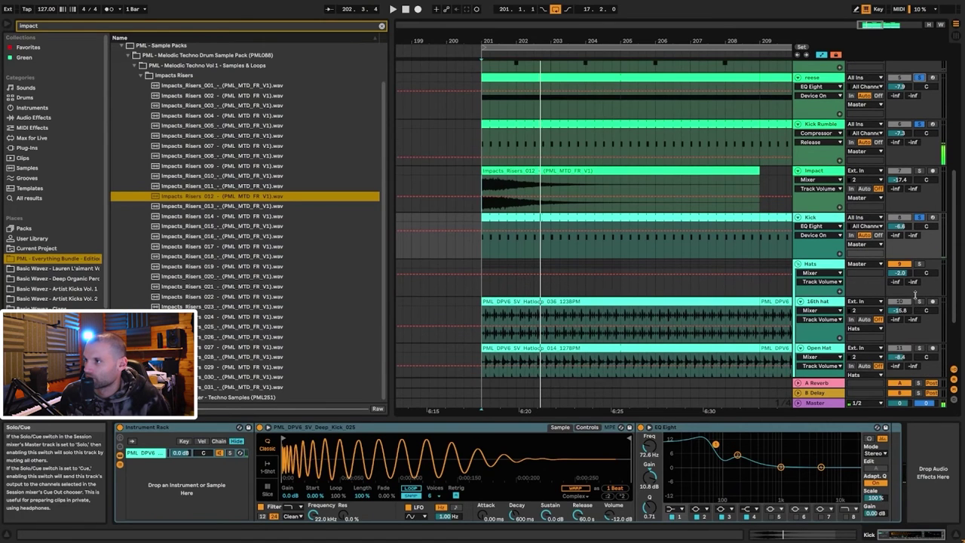
pyautogui.scroll(-1, 915, 295)
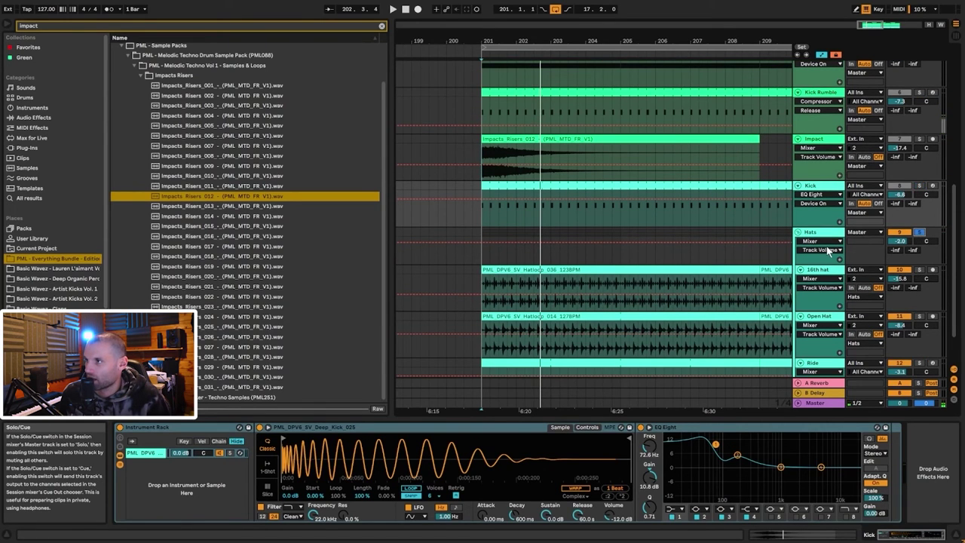
pyautogui.scroll(-1, 826, 238)
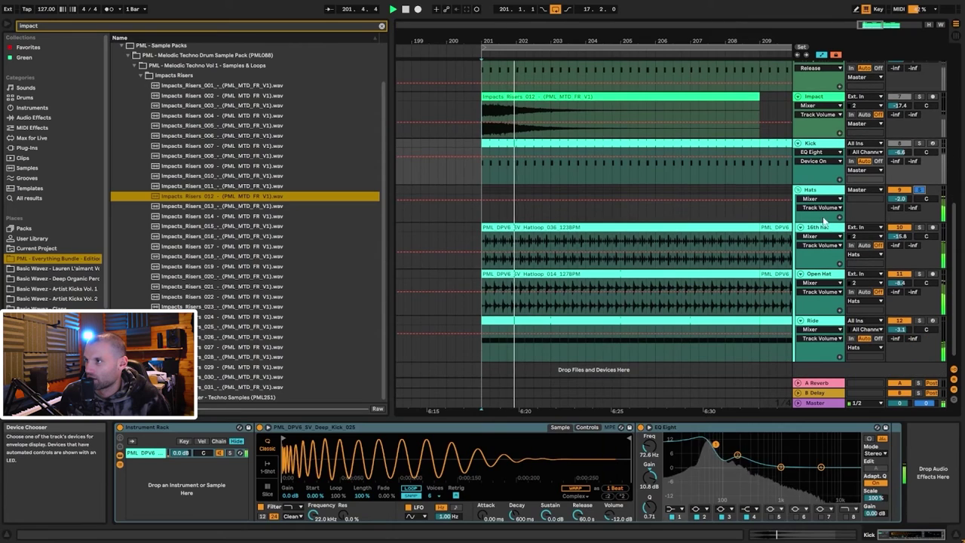
pyautogui.press('space')
pyautogui.click(824, 219)
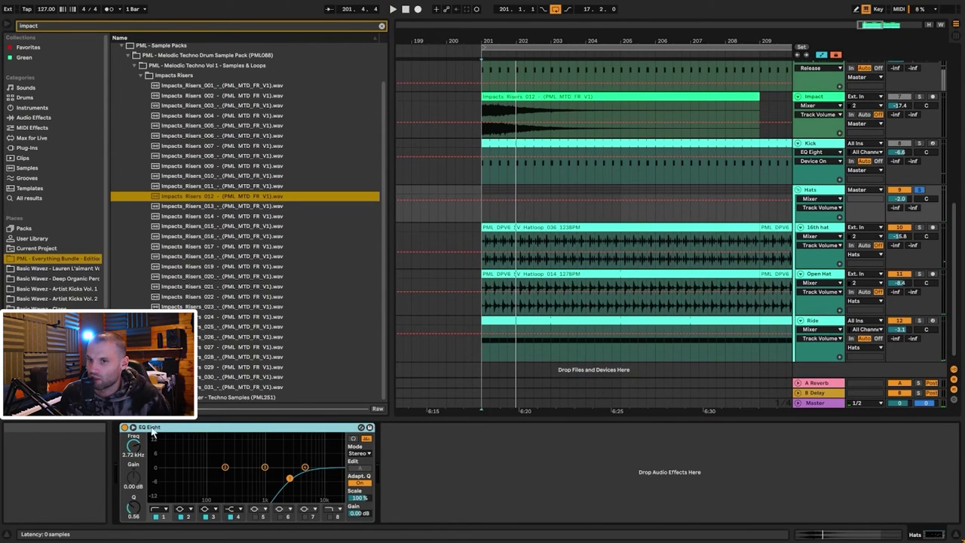
pyautogui.click(124, 428)
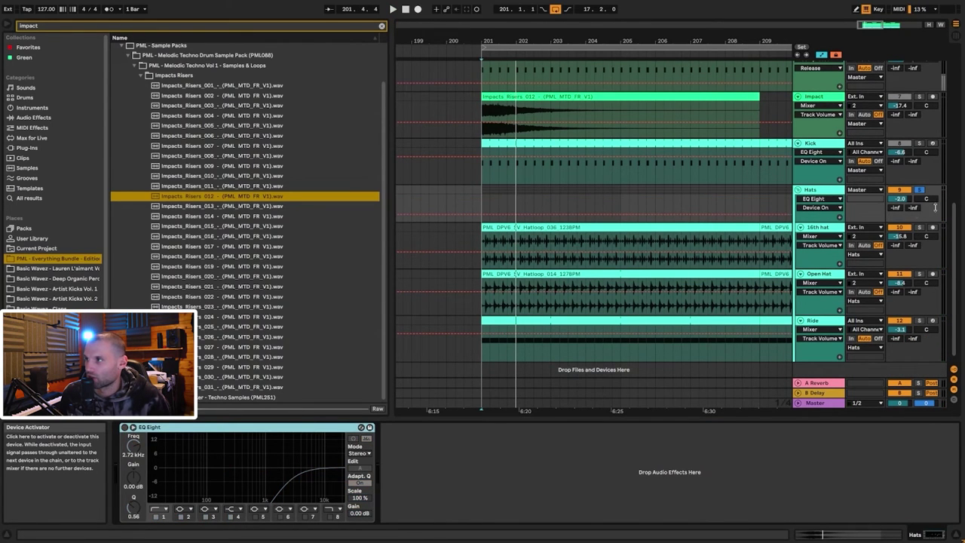
# Solo the 16th hat track, open its PML_DPV6_SV_Hatloop_036_123BPM clip and play it.
pyautogui.click(834, 229)
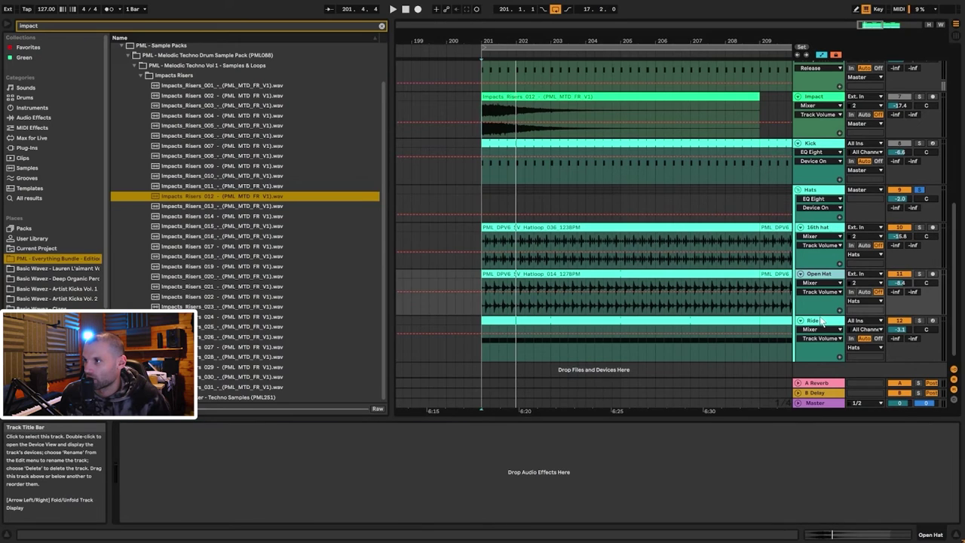
pyautogui.click(820, 274)
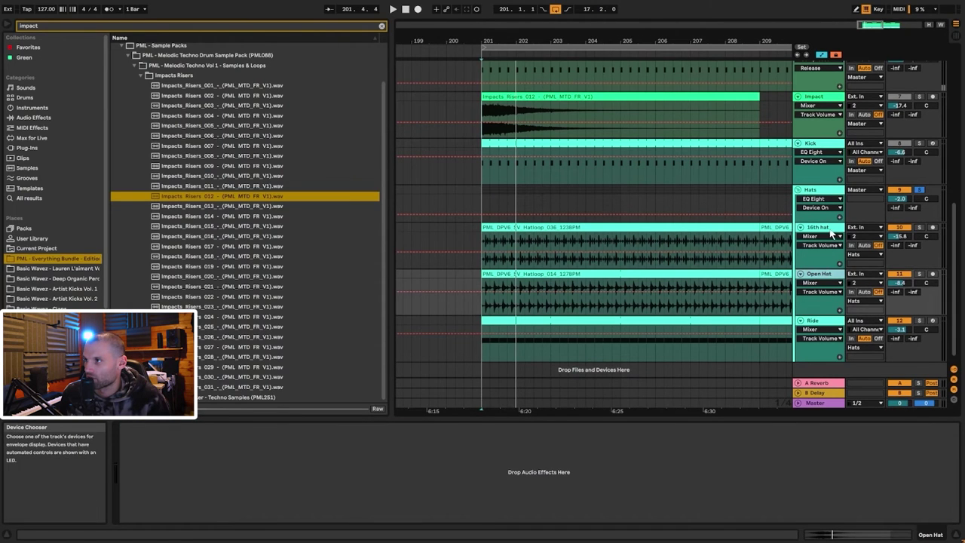
pyautogui.click(833, 240)
pyautogui.click(543, 228)
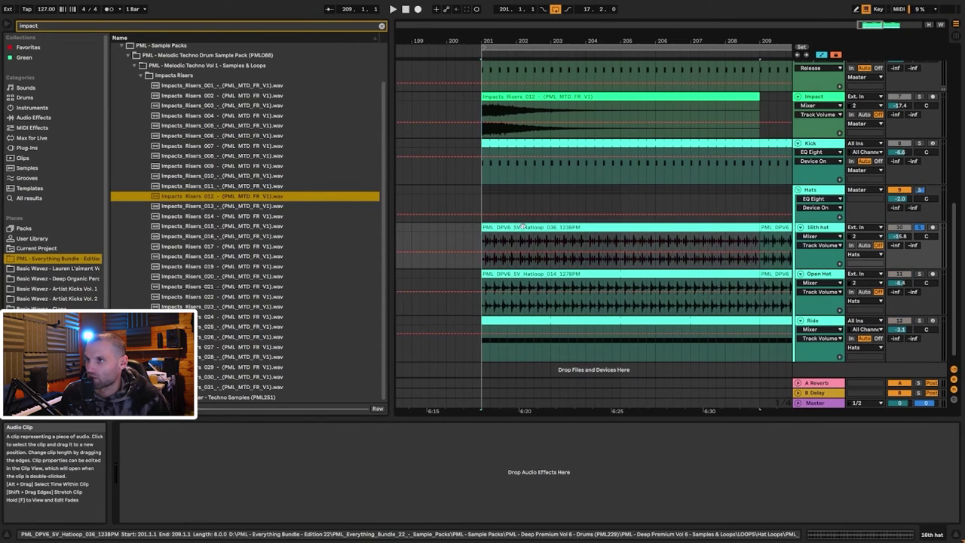
pyautogui.doubleClick(559, 230)
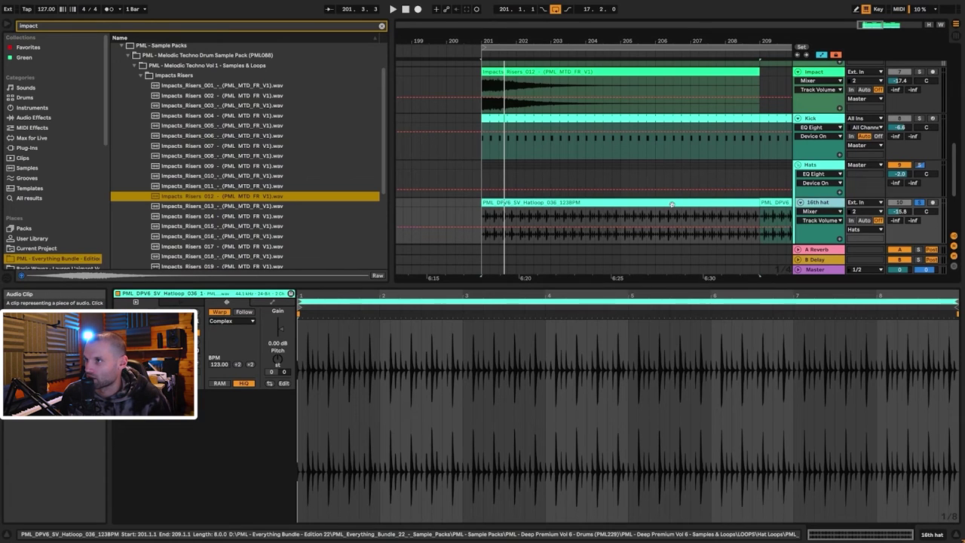
pyautogui.press('space')
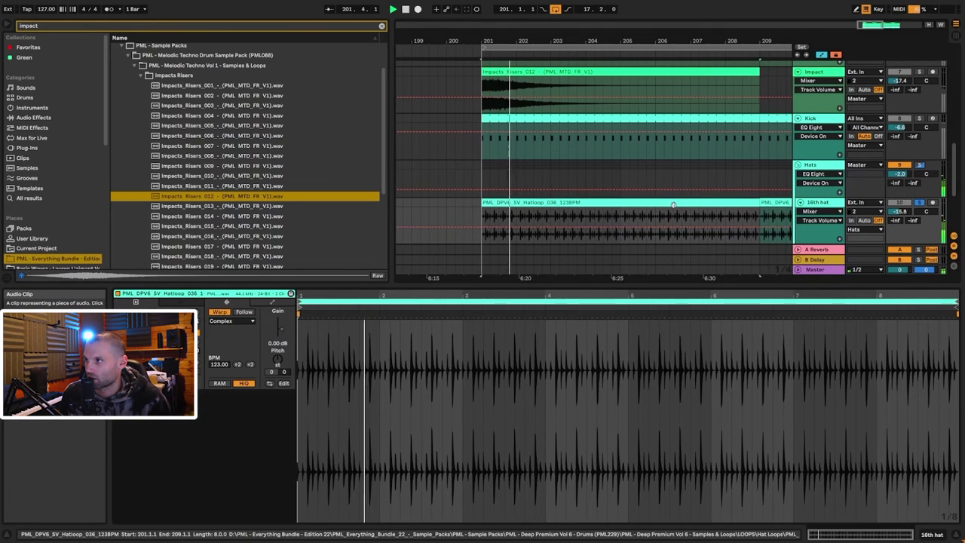
# Open the Open Hat's PML_DPV6_SV_Hatloop_014_127BPM clip and play the track alone and together with the 16th hat.
pyautogui.scroll(-2, 785, 217)
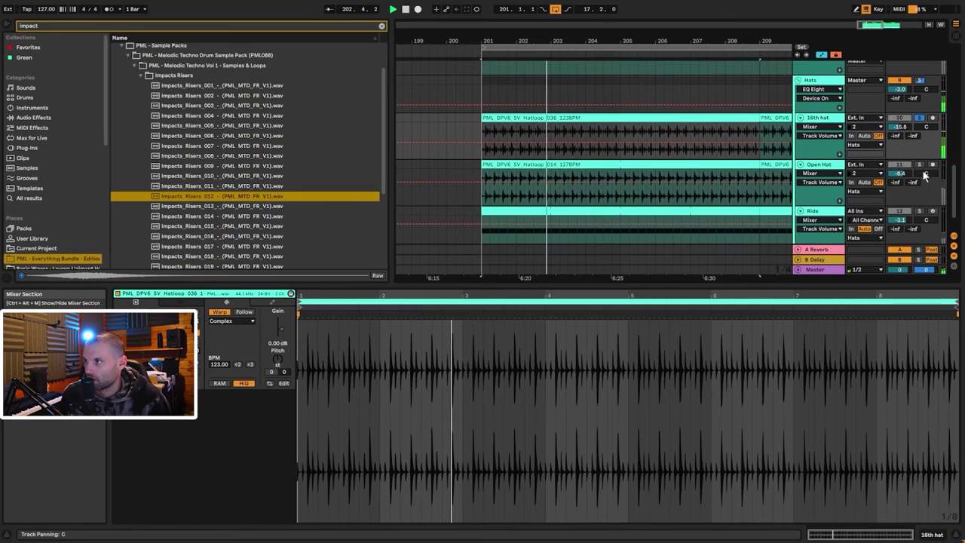
pyautogui.press('space')
pyautogui.press('space')
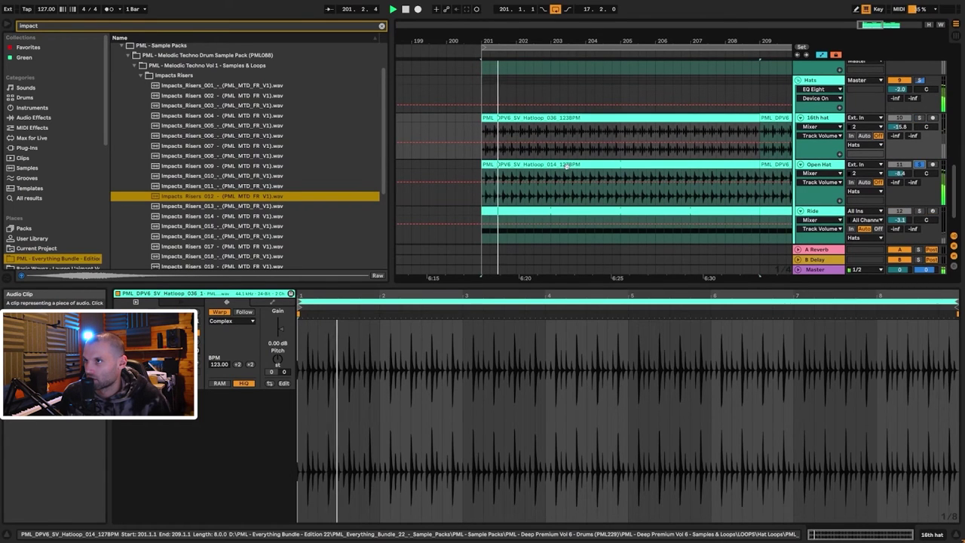
pyautogui.click(566, 166)
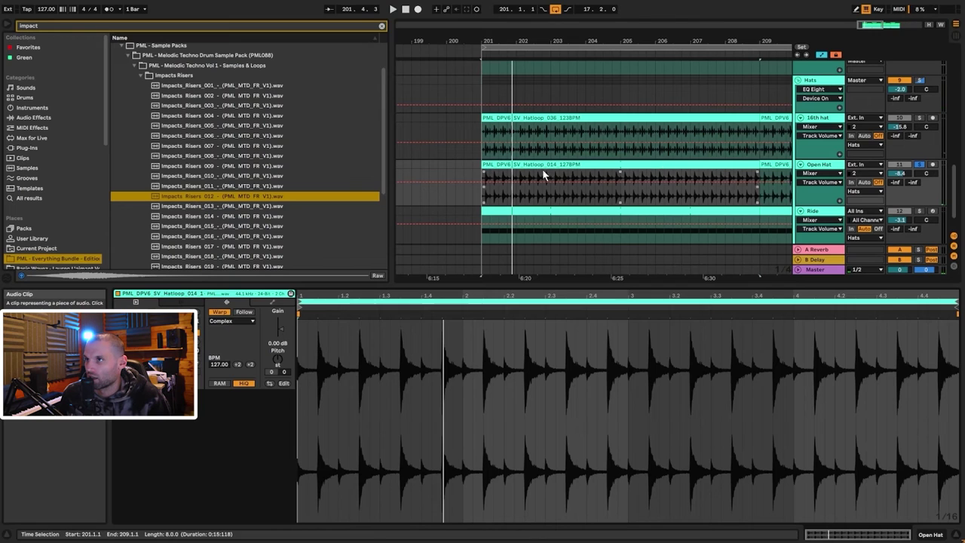
pyautogui.click(837, 192)
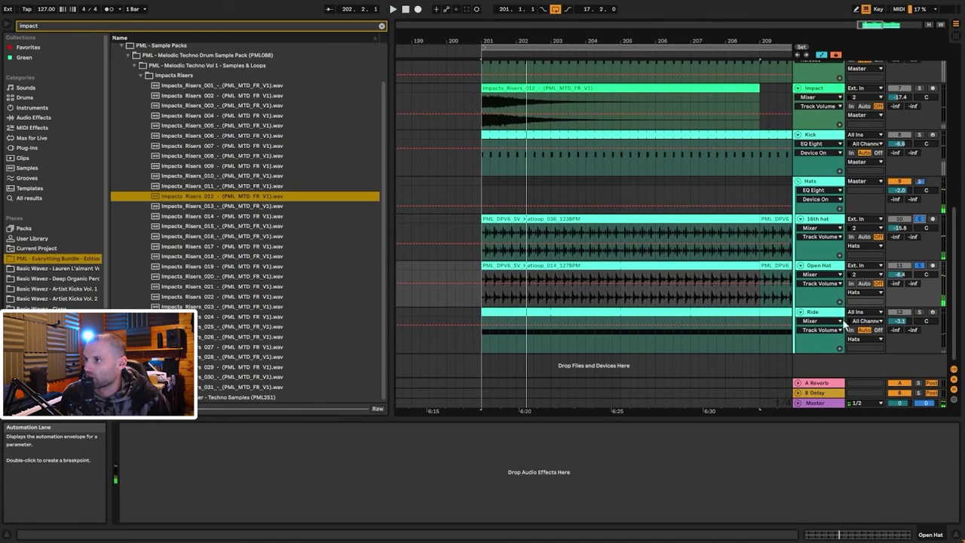
# Play the Ride track soloed and open its sampler containing PML_DPV6_ITS_Ride_002.
pyautogui.click(920, 311)
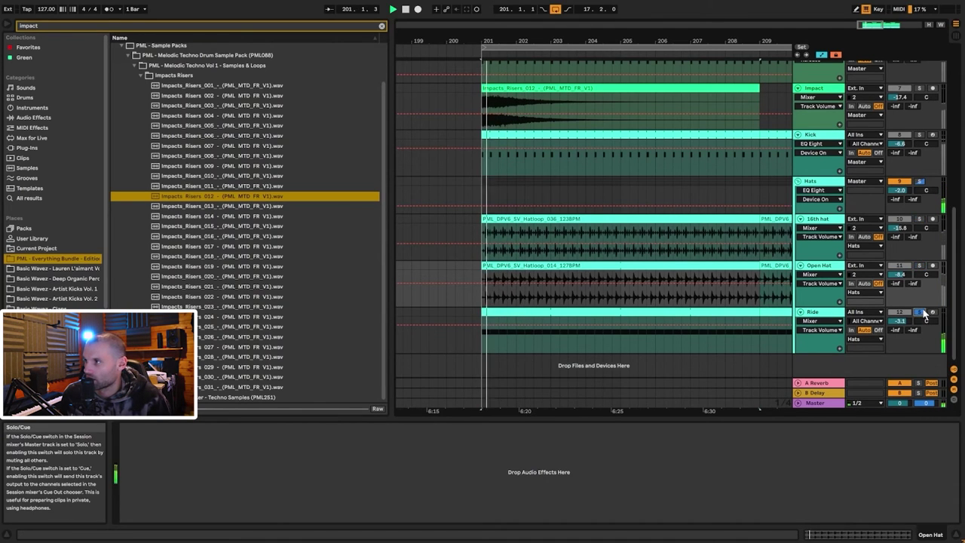
pyautogui.click(829, 317)
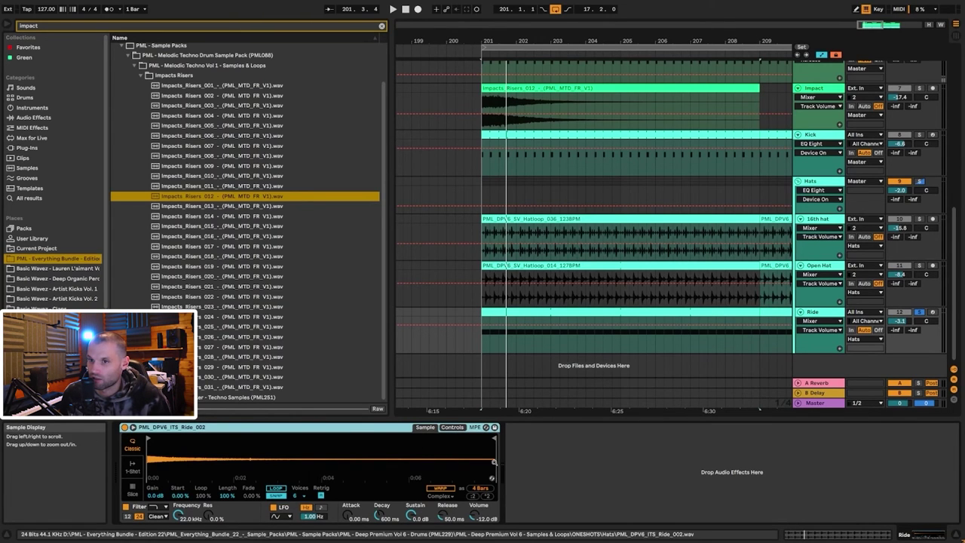
# Open the Ride's MIDI clip to view its notes and play the Ride together with the other hats.
pyautogui.doubleClick(536, 324)
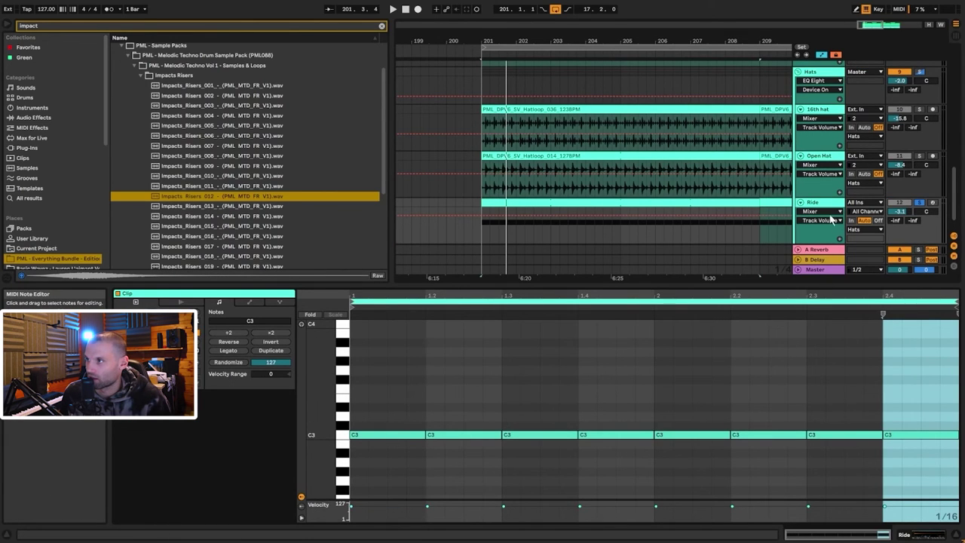
pyautogui.press('space')
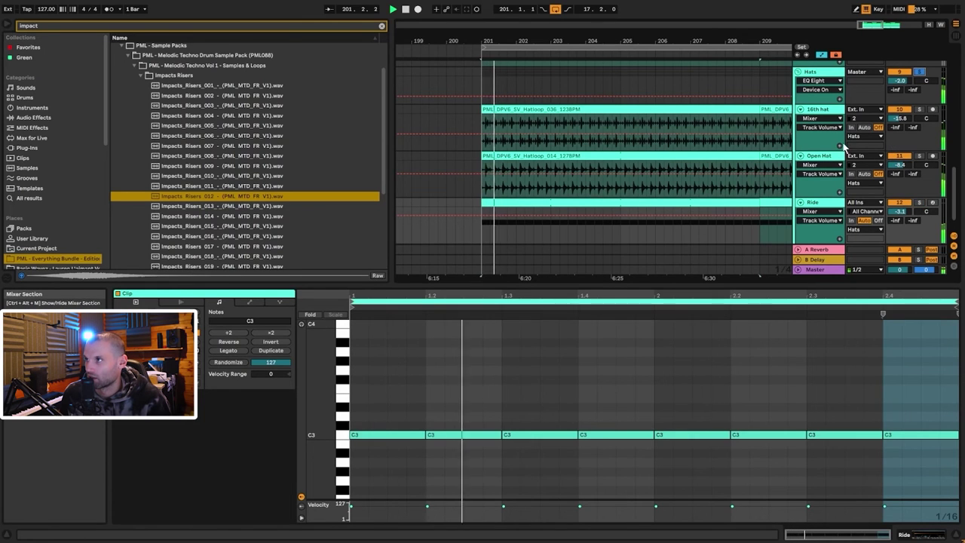
# Switch the Hats group's EQ Eight back on and play the soloed group through it.
pyautogui.click(822, 75)
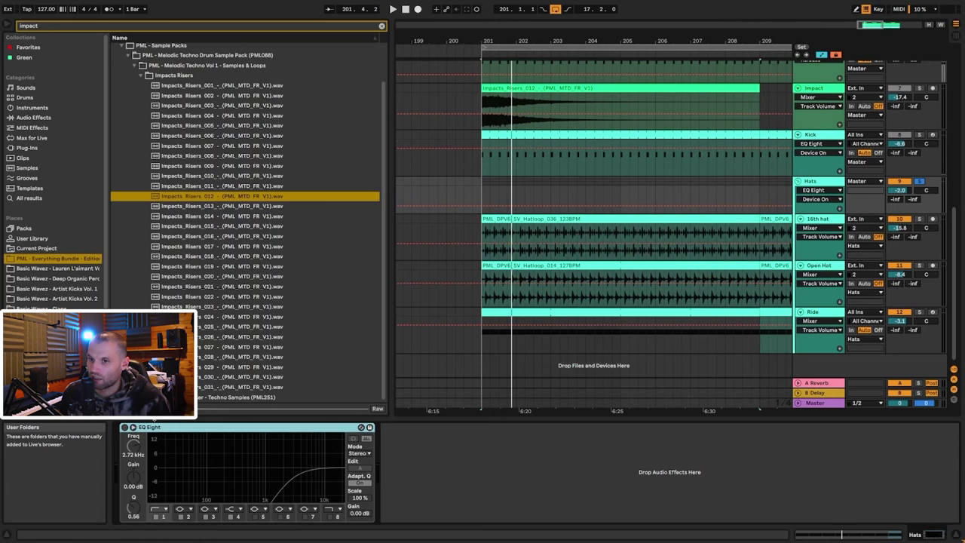
pyautogui.click(125, 427)
pyautogui.press('space')
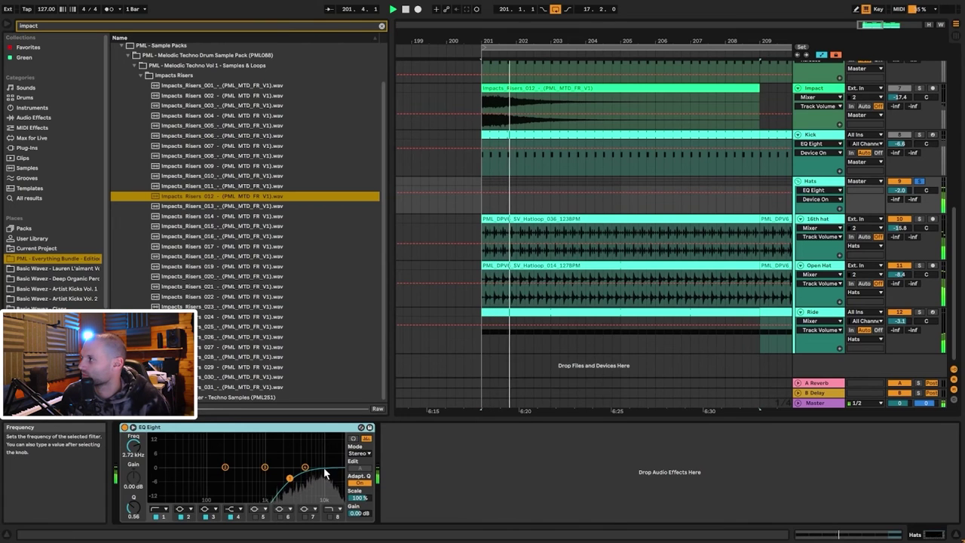
# Play the Hats while adding Kick, Impact, Kick Rumble, reese and Pluck to the soloed tracks in turn.
pyautogui.scroll(3, 890, 305)
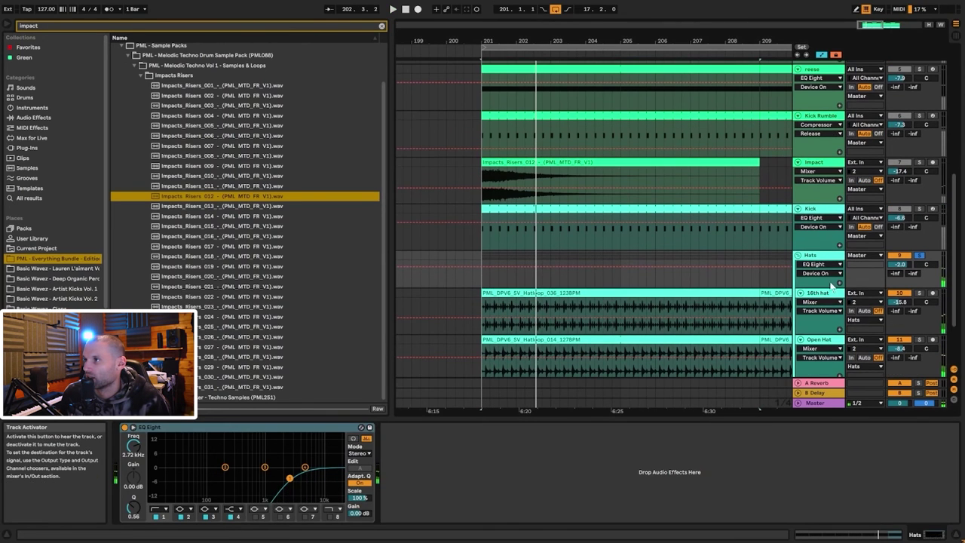
pyautogui.scroll(3, 909, 284)
pyautogui.scroll(1, 912, 290)
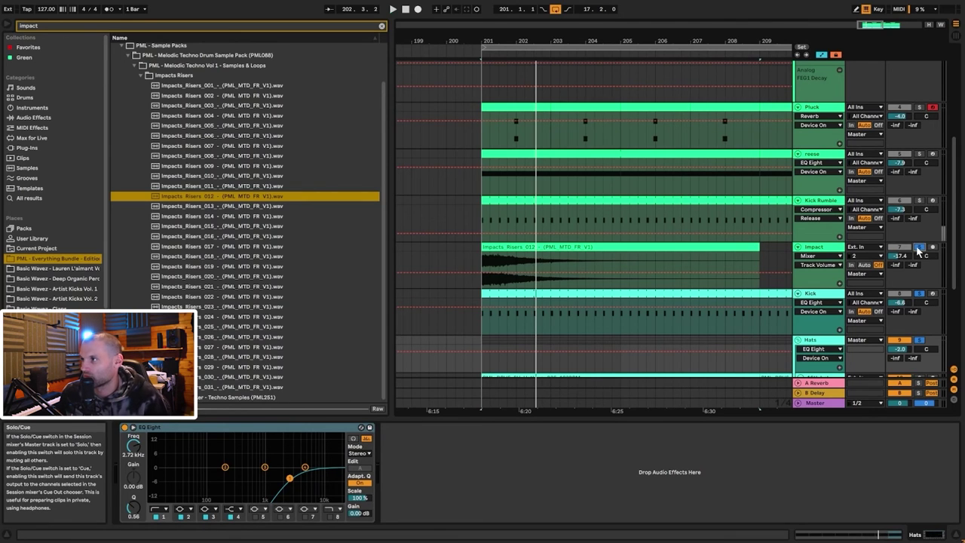
pyautogui.press('space')
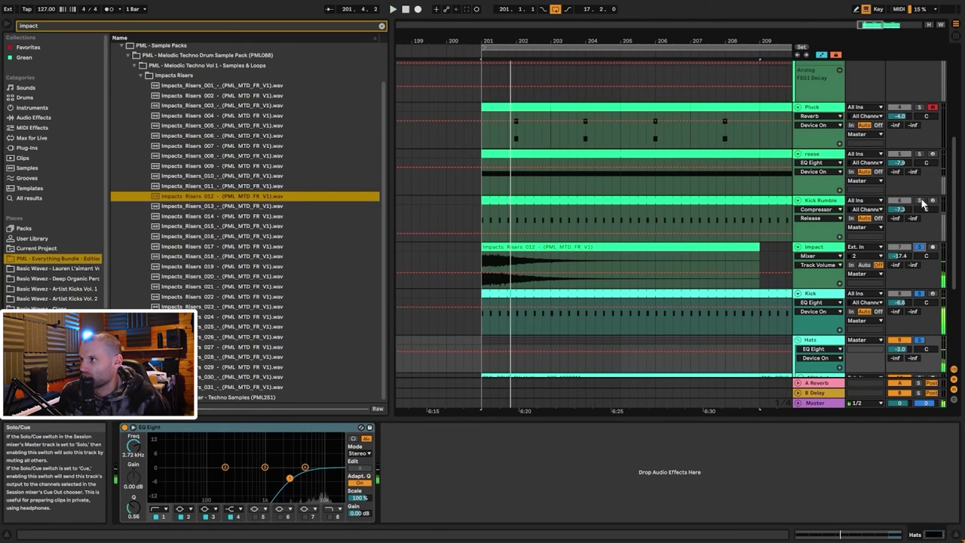
pyautogui.press('space')
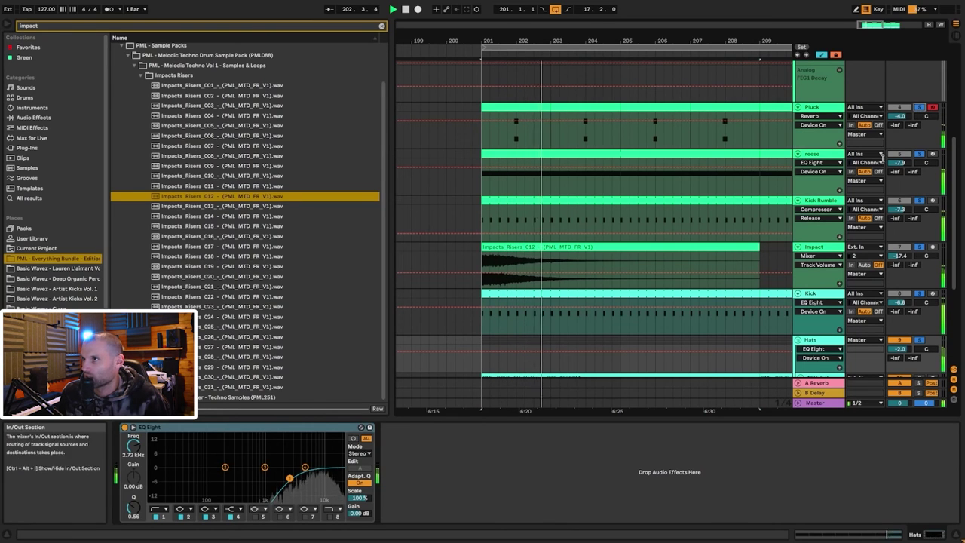
# Add the Lead group to the soloed tracks, play the full arrangement and collapse the Lead group.
pyautogui.scroll(8, 625, 186)
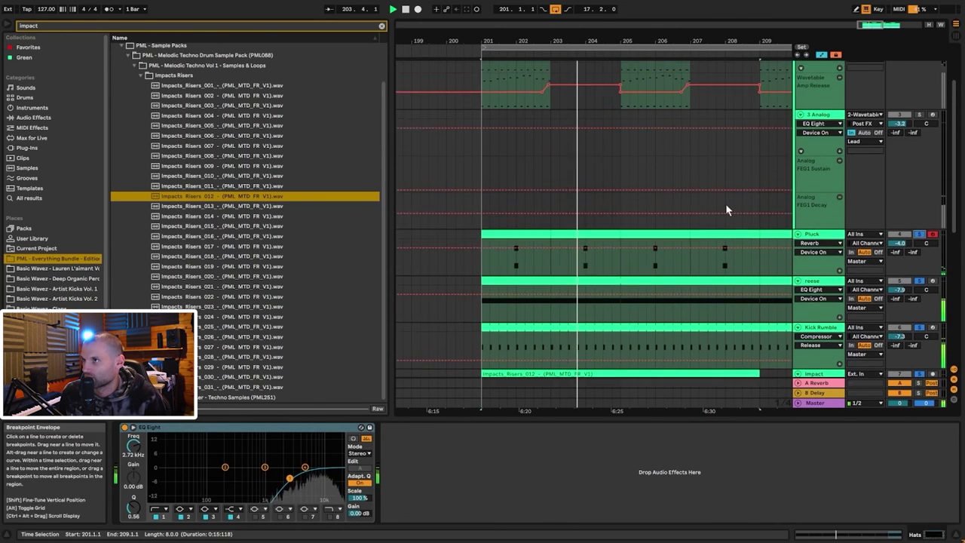
pyautogui.press('space')
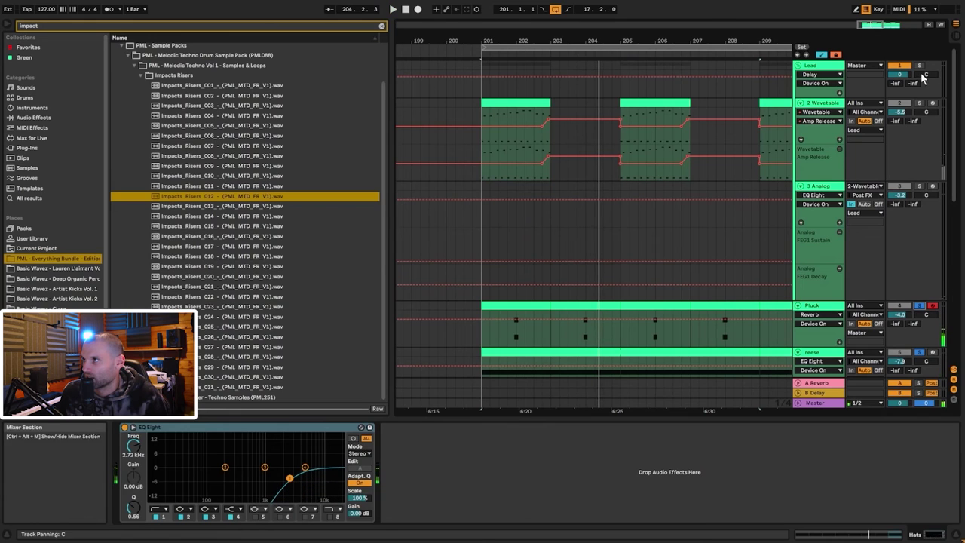
pyautogui.press('space')
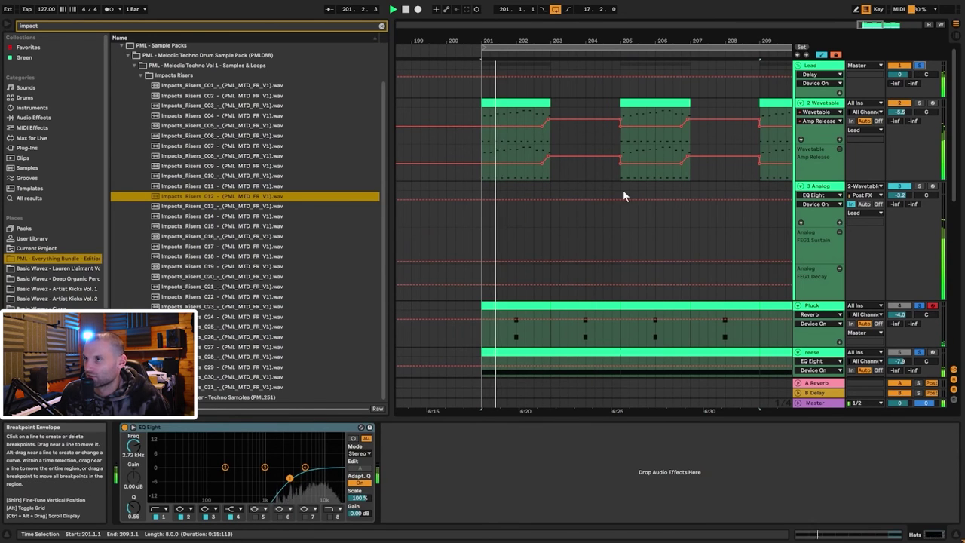
pyautogui.click(798, 64)
pyautogui.moveTo(877, 25); pyautogui.dragTo(862, 43)
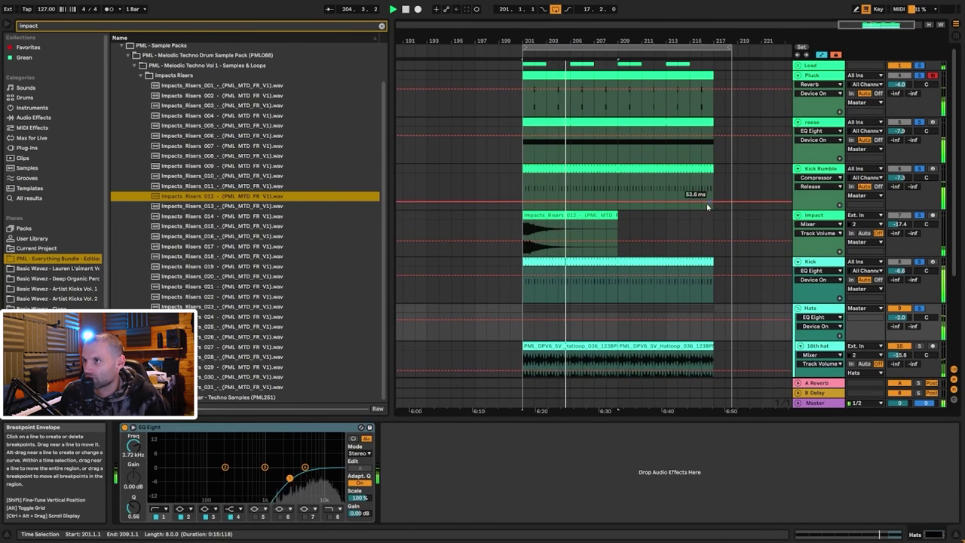
# Show the Master track's Saturator and compare the full mix with the device bypassed and active.
pyautogui.scroll(-3, 698, 243)
pyautogui.scroll(-1, 816, 279)
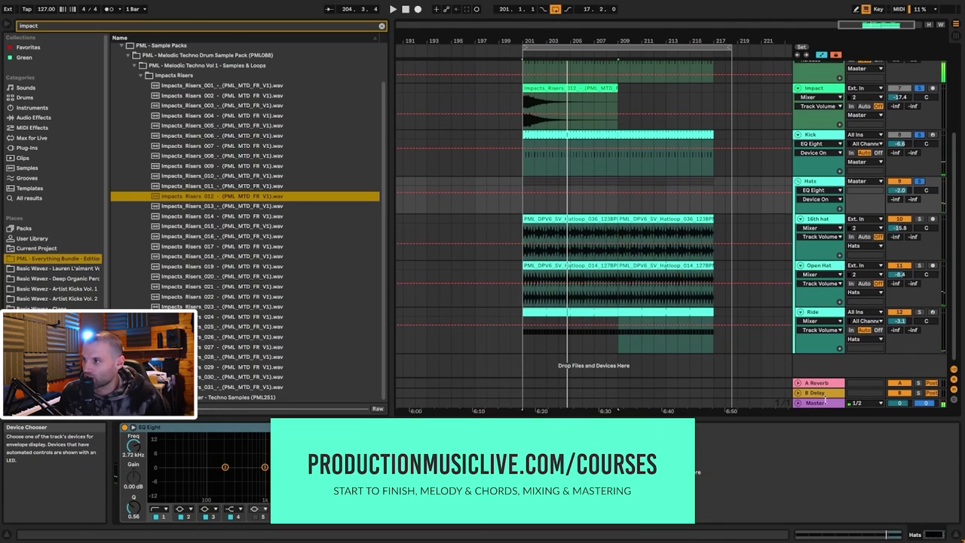
pyautogui.click(821, 403)
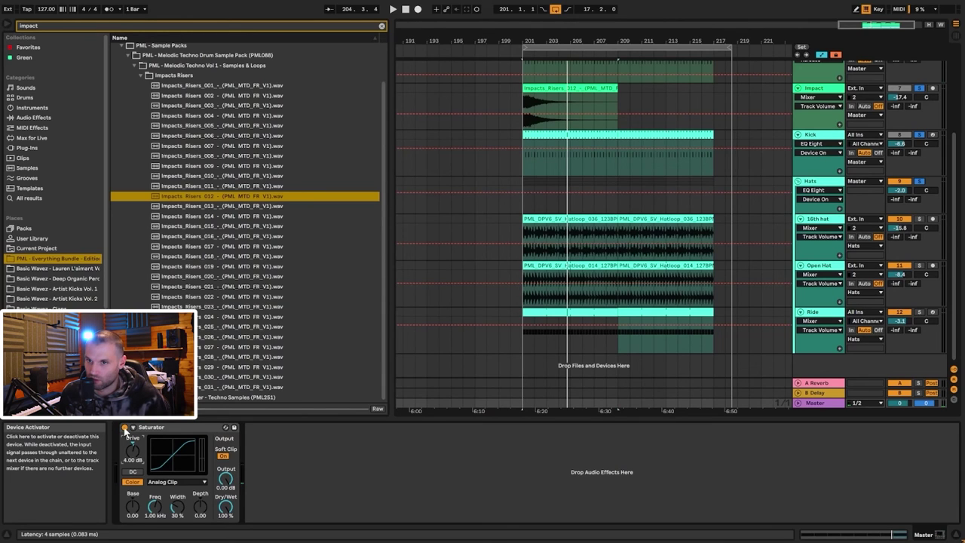
pyautogui.press('space')
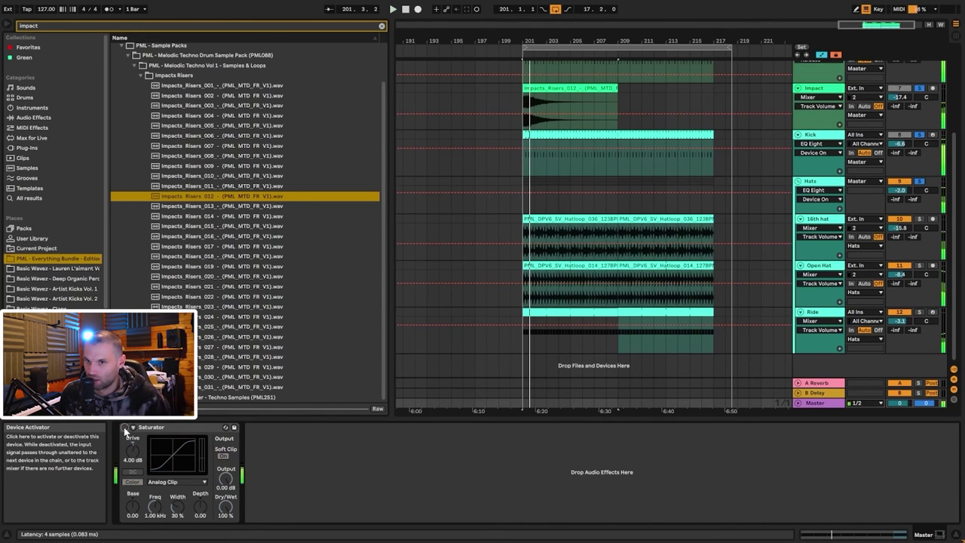
pyautogui.click(125, 428)
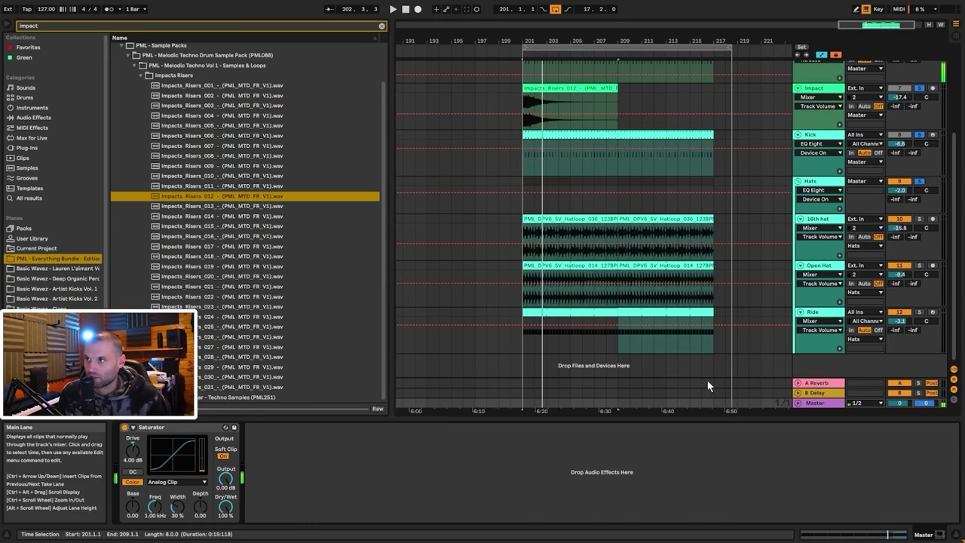
pyautogui.scroll(5, 695, 362)
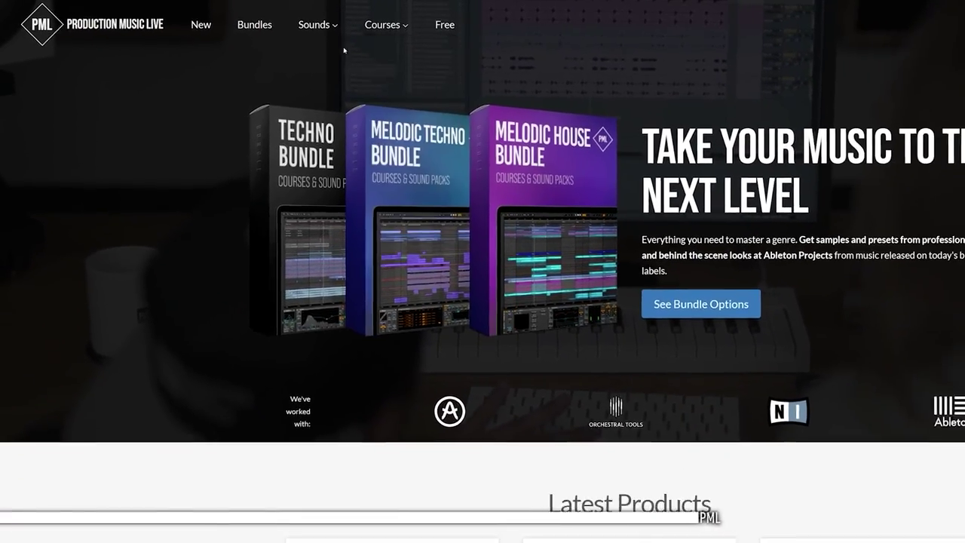
# Switch to the Production Music Live website, browse the Beginner to Advanced in Ableton Live course and open its Session View vs. Arrangement View lecture.
pyautogui.moveTo(369, 28)
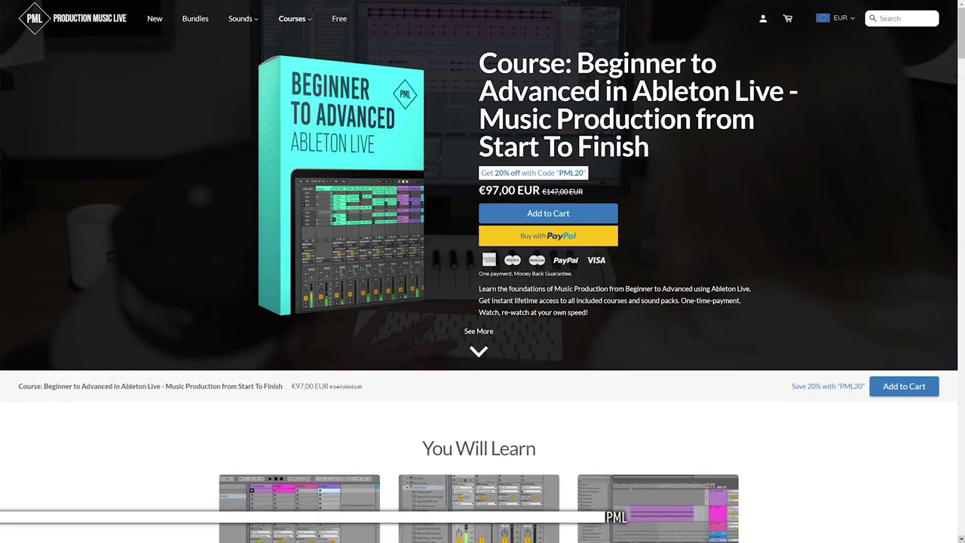
pyautogui.scroll(-5, 483, 272)
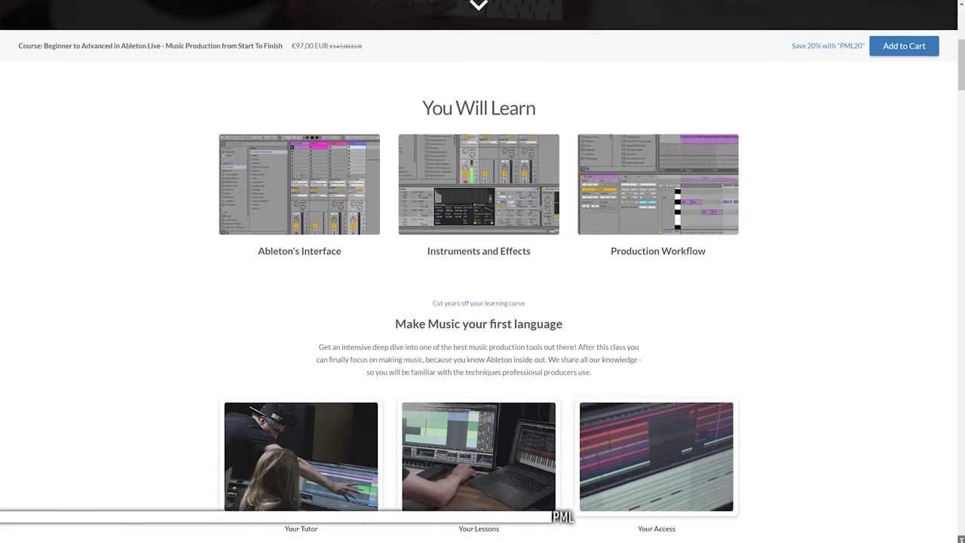
pyautogui.scroll(-7, 483, 271)
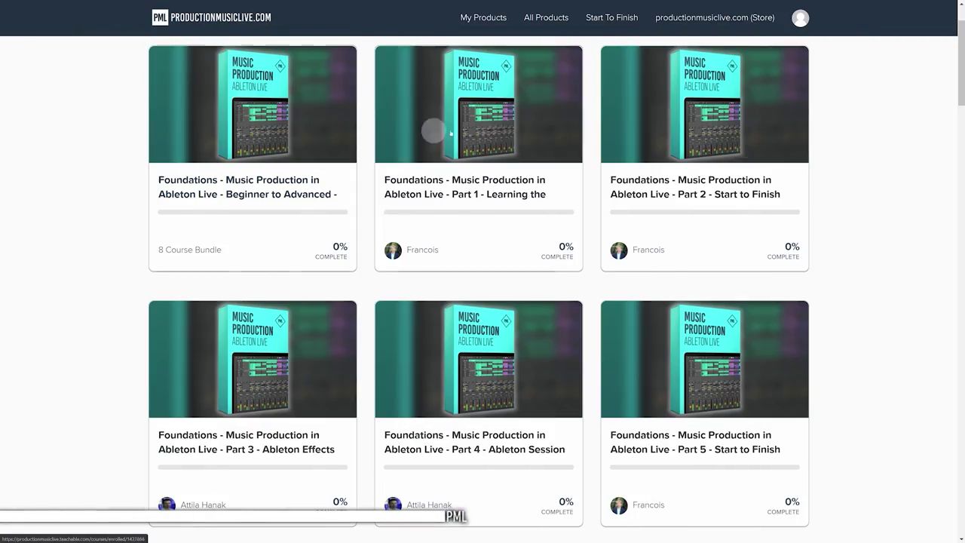
pyautogui.click(479, 212)
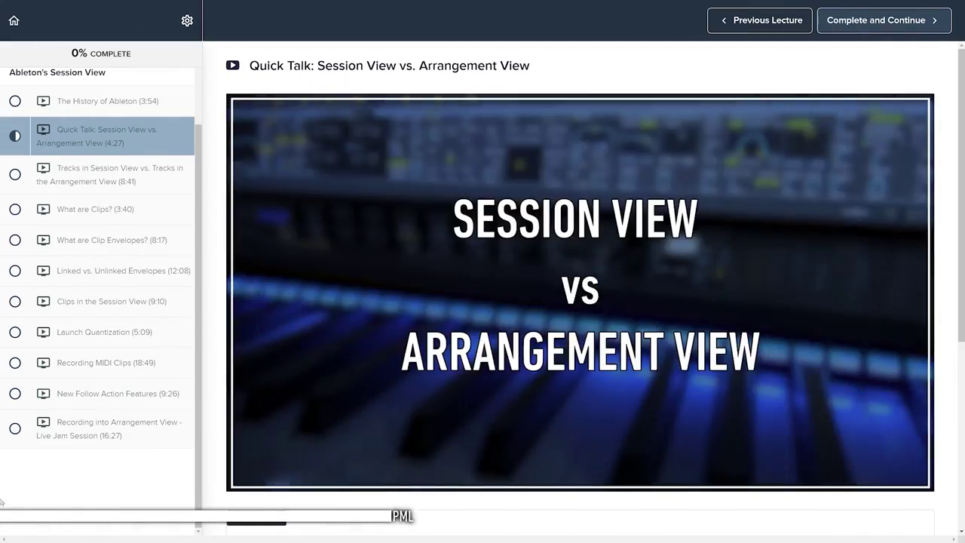